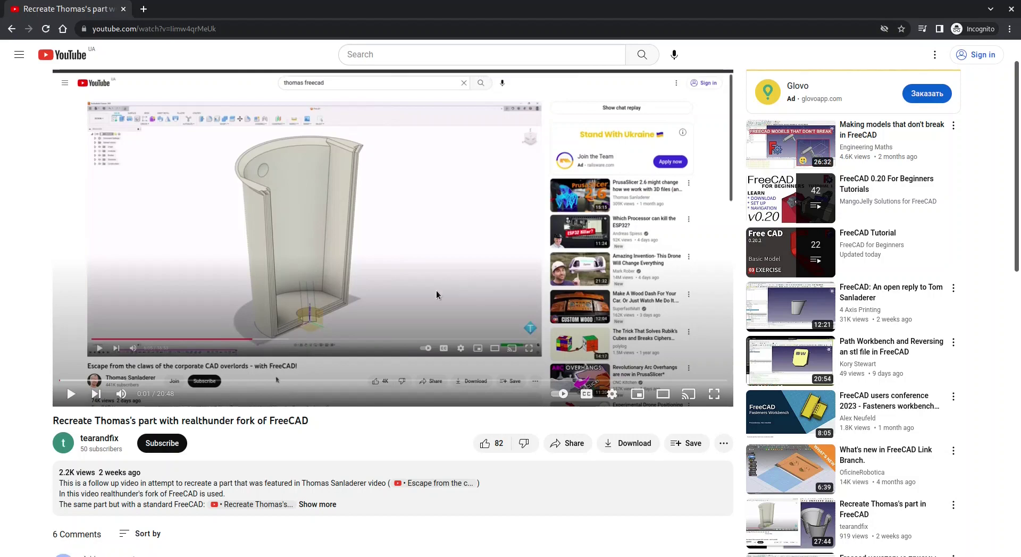
# - Scroll down to the comments under the 'Recreate Thomas's part with realthunder fork of FreeCAD' video
pyautogui.scroll(-5, 419, 352)
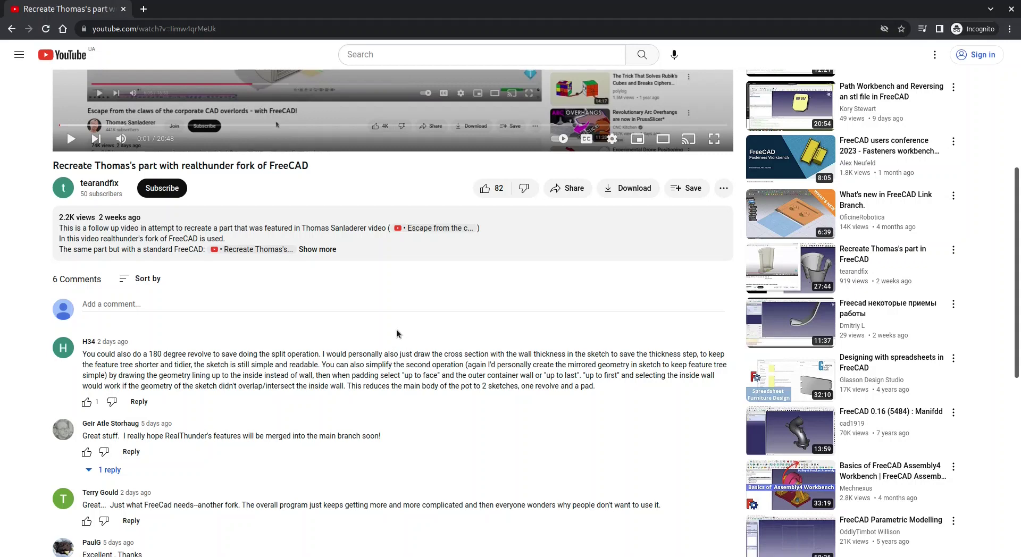
# - Switch to FreeCAD and create a new document containing a Body
pyautogui.hotkey('alt', '2')
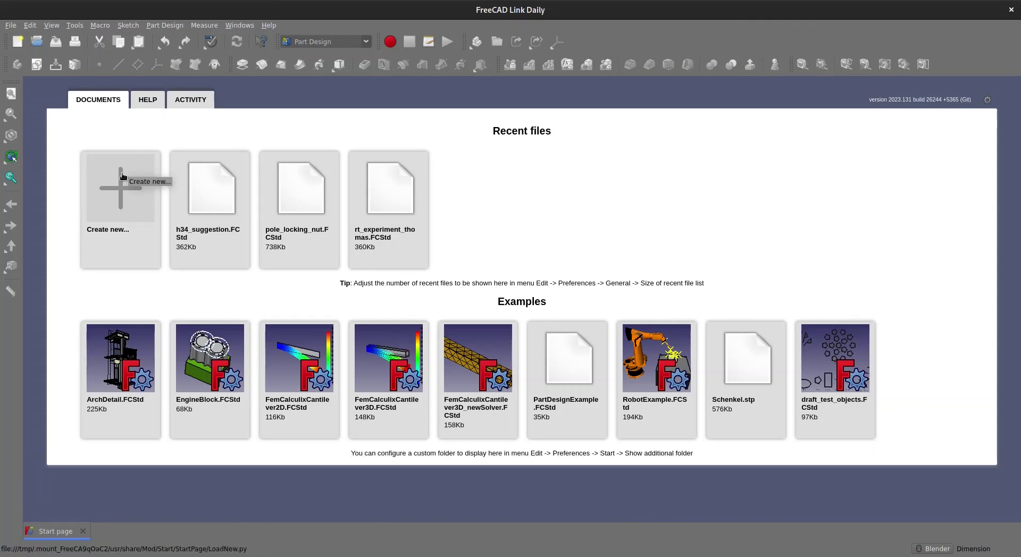
pyautogui.click(119, 202)
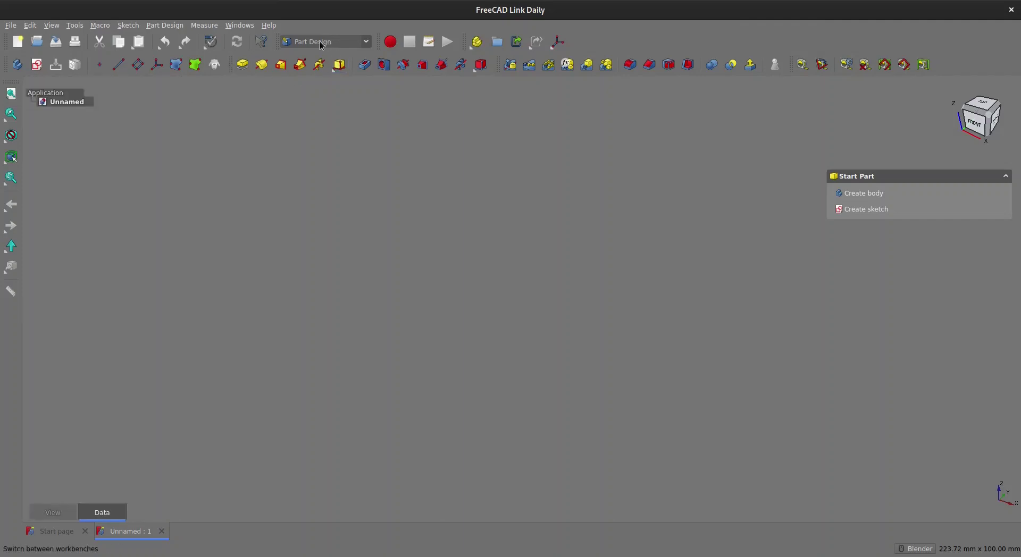
pyautogui.click(17, 65)
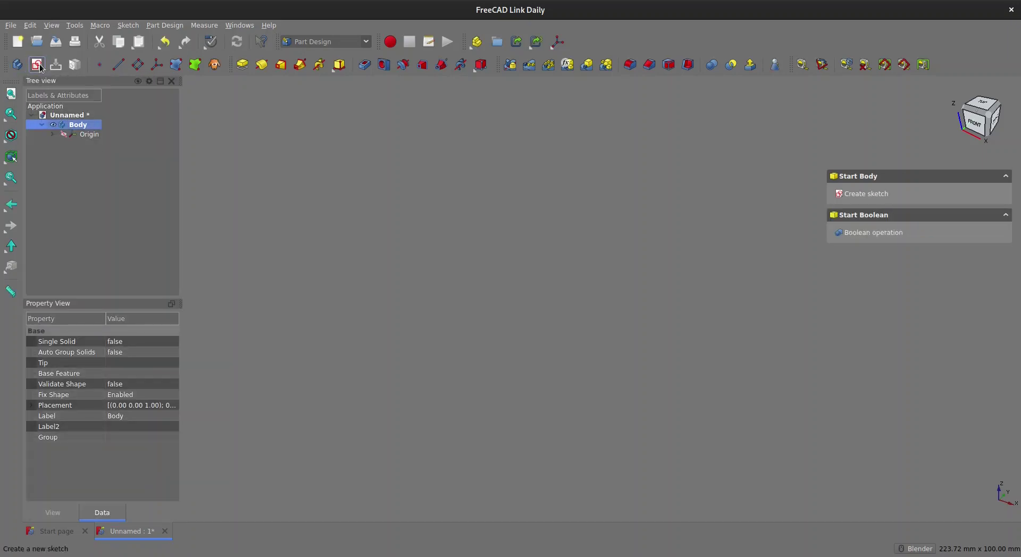
# - Create a sketch in the Body attached to the XZ_Plane
pyautogui.click(37, 64)
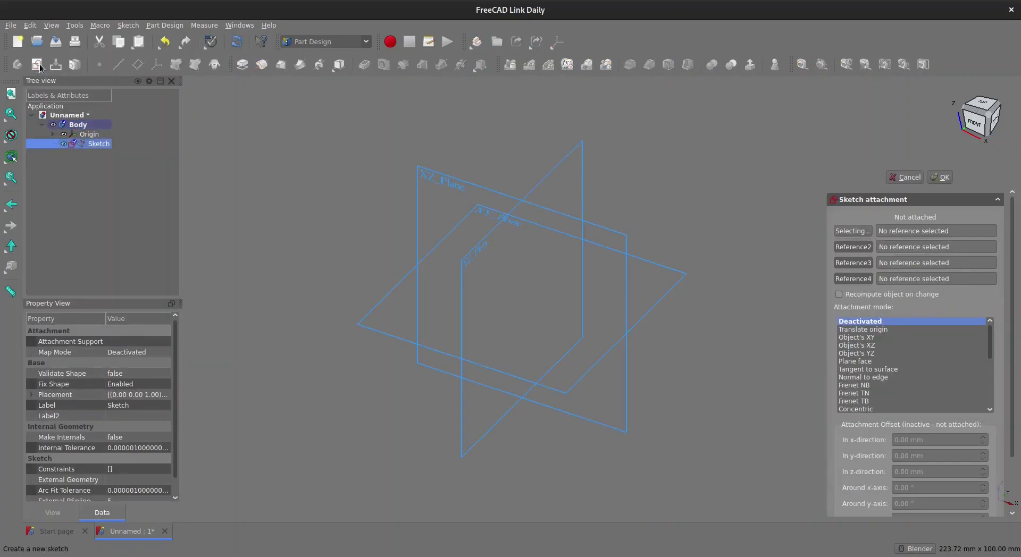
pyautogui.click(431, 172)
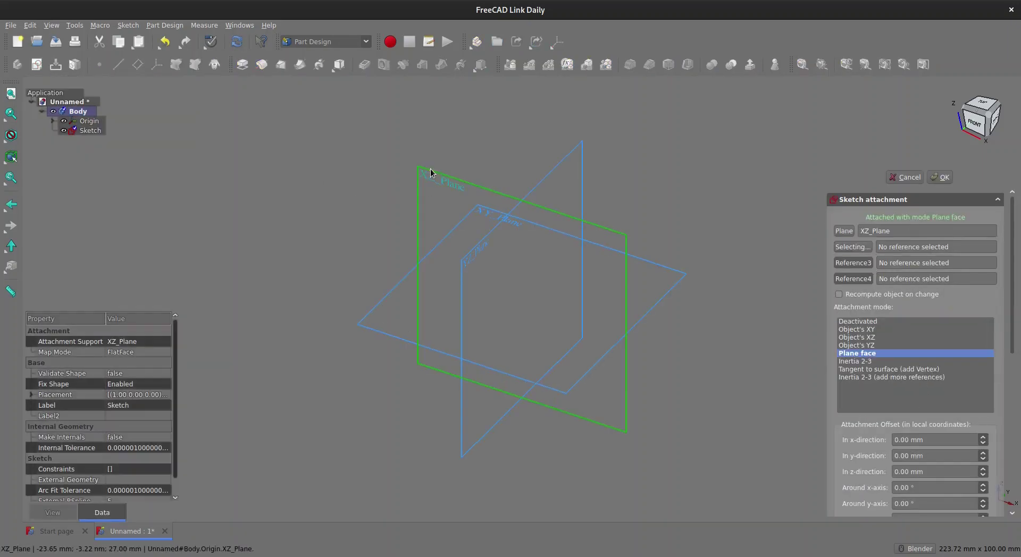
pyautogui.click(929, 178)
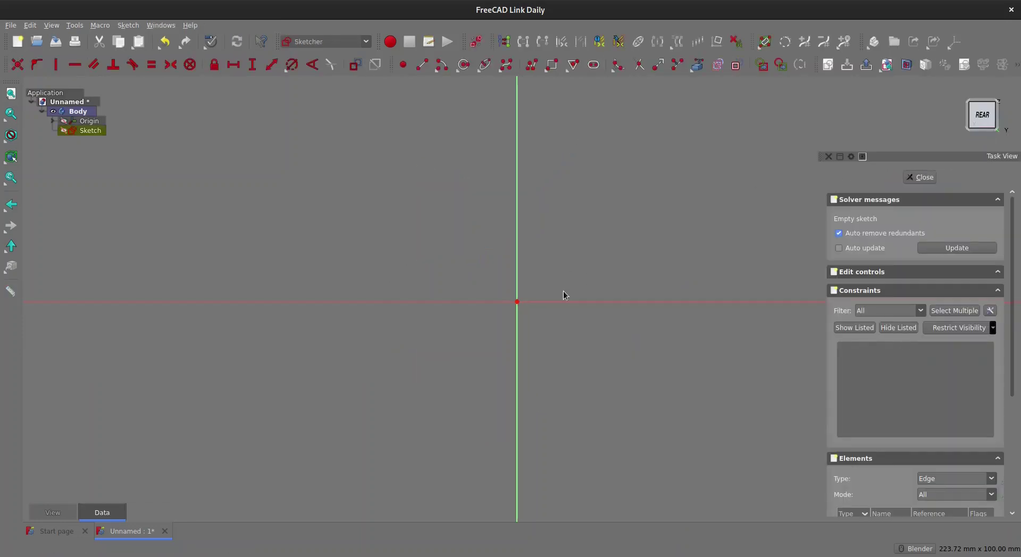
# - Draw the closed lip, slanted wall and thin base profile as one polyline
pyautogui.press('g')
pyautogui.press('m')
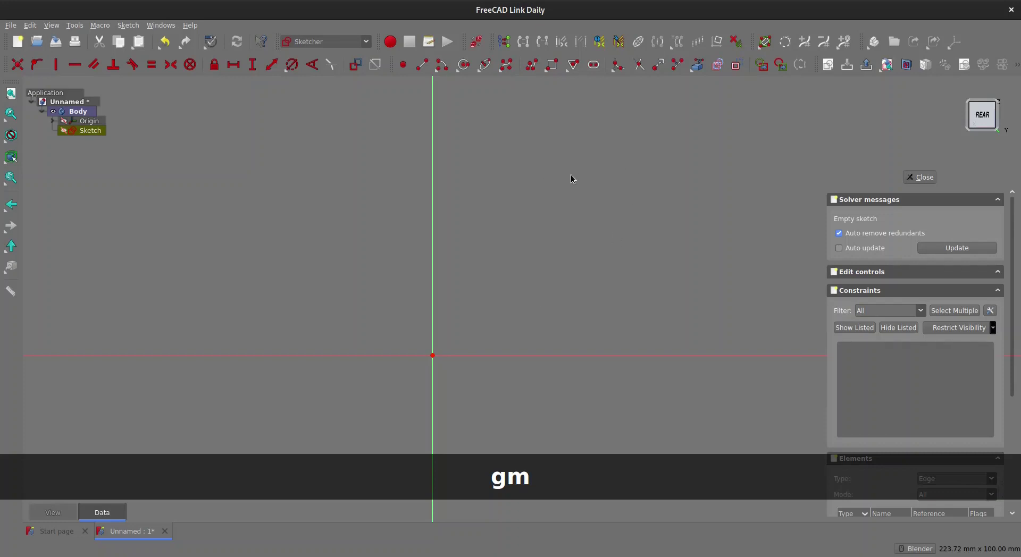
pyautogui.press('m')
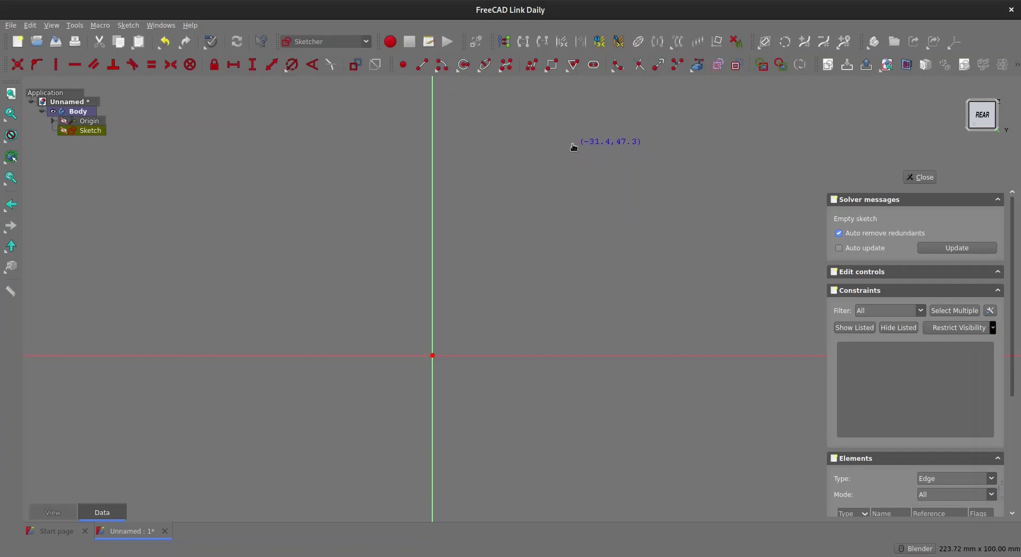
pyautogui.click(573, 146)
pyautogui.click(552, 163)
pyautogui.click(503, 354)
pyautogui.click(433, 355)
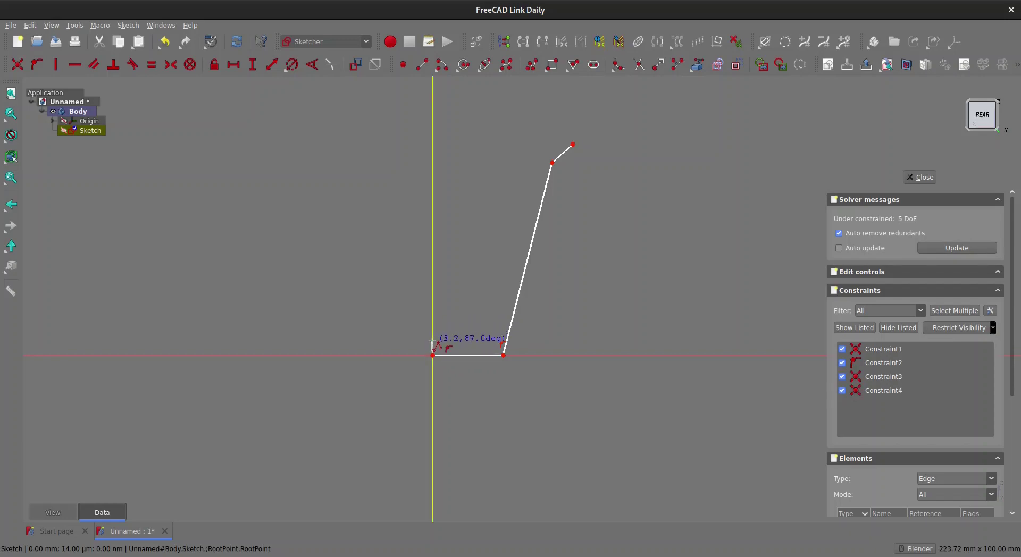
pyautogui.click(433, 342)
pyautogui.click(488, 342)
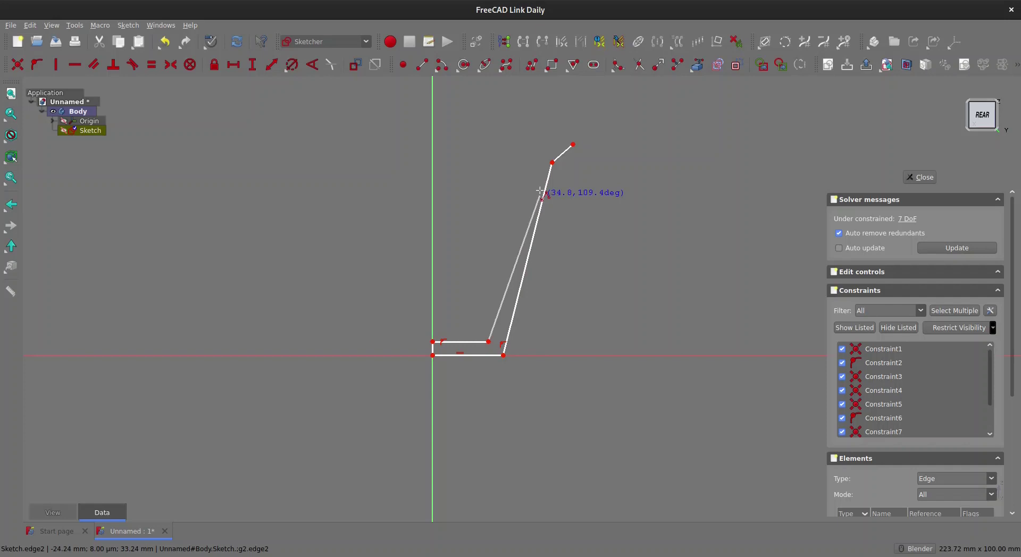
pyautogui.click(554, 142)
pyautogui.click(572, 143)
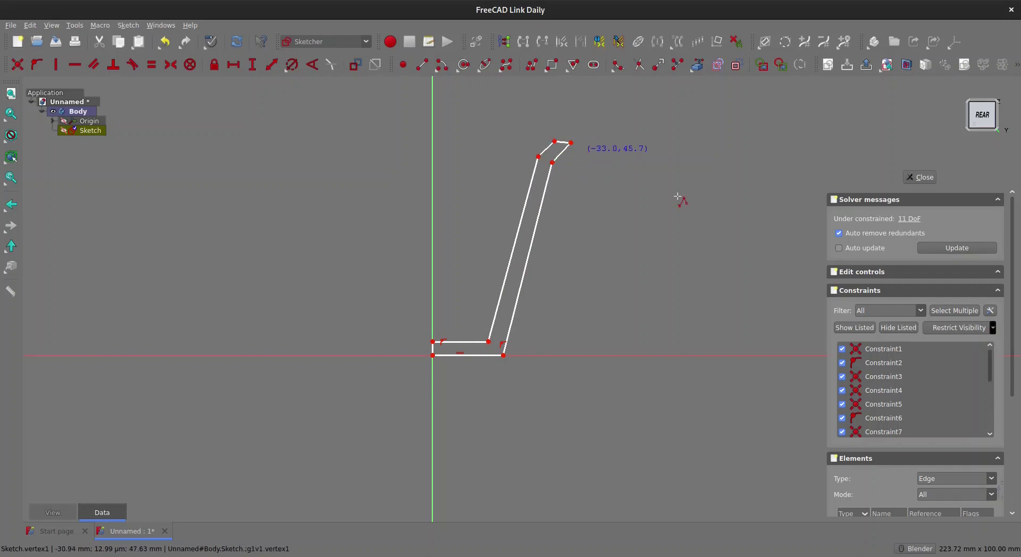
pyautogui.rightClick(589, 168)
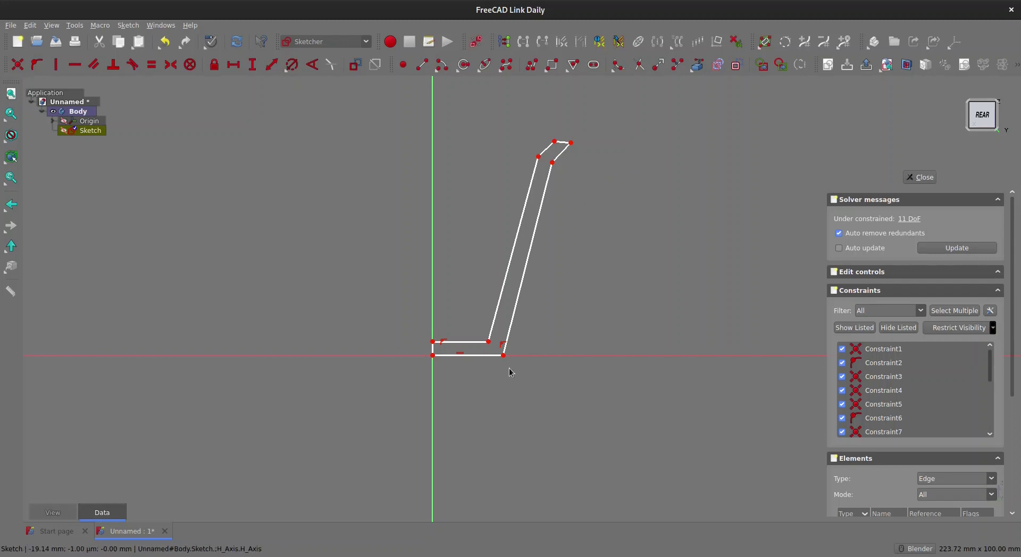
# - Drag the lip's top edge up and to the right
pyautogui.moveTo(563, 144); pyautogui.dragTo(575, 137)
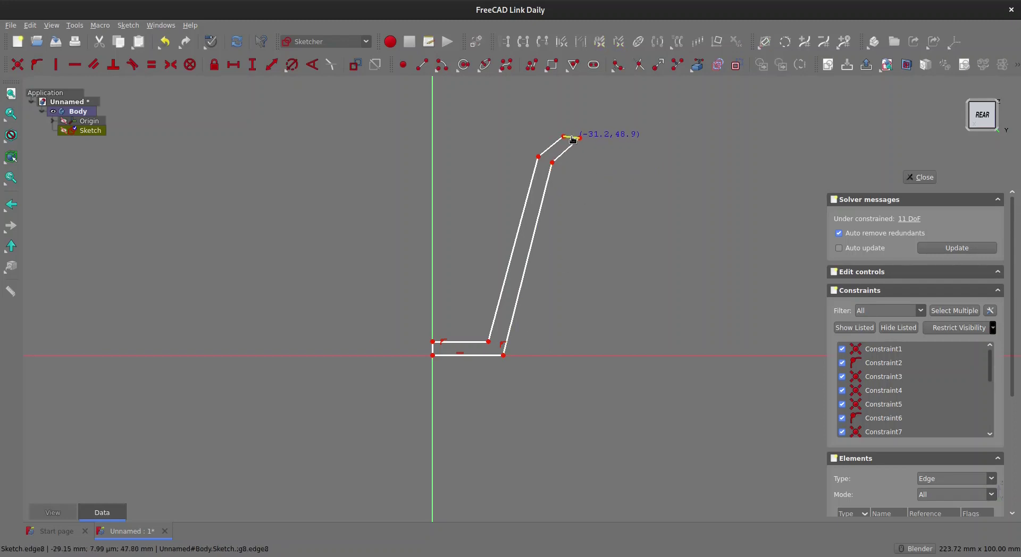
pyautogui.scroll(2, 438, 355)
pyautogui.click(430, 345)
pyautogui.click(448, 365)
pyautogui.scroll(-3, 450, 370)
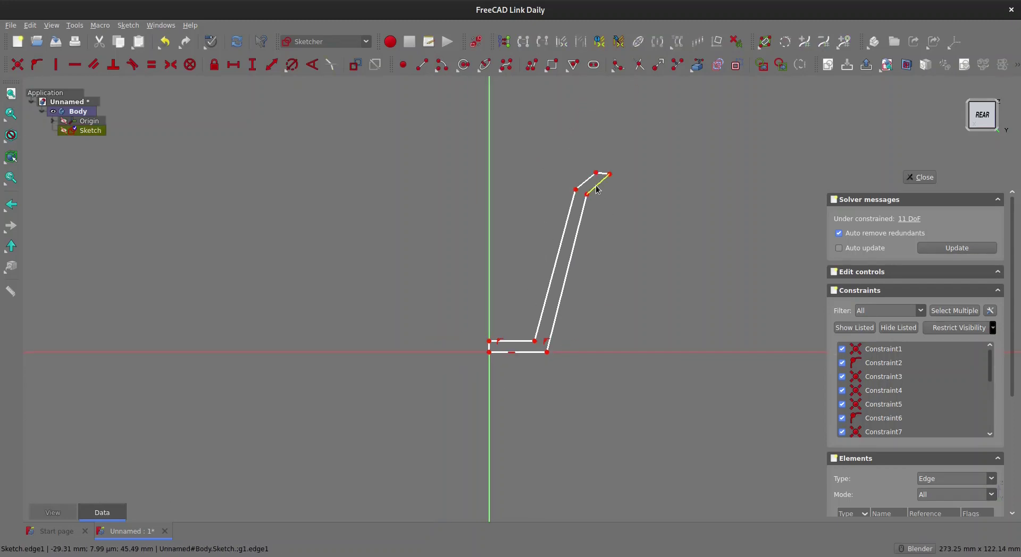
pyautogui.scroll(2, 491, 351)
# - Give the base's left vertical edge a 1 mm vertical length constraint named 'thickness'
pyautogui.click(492, 348)
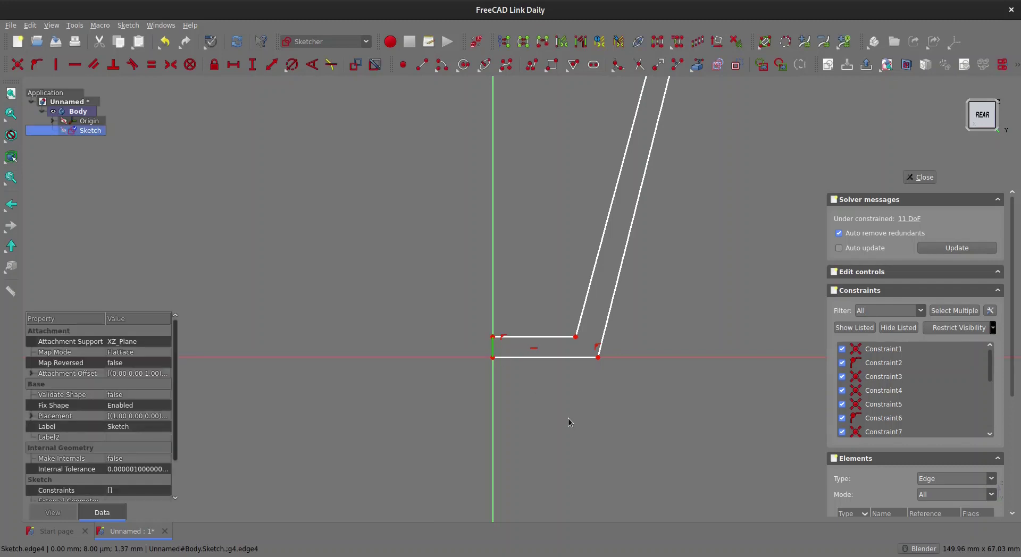
pyautogui.press('i')
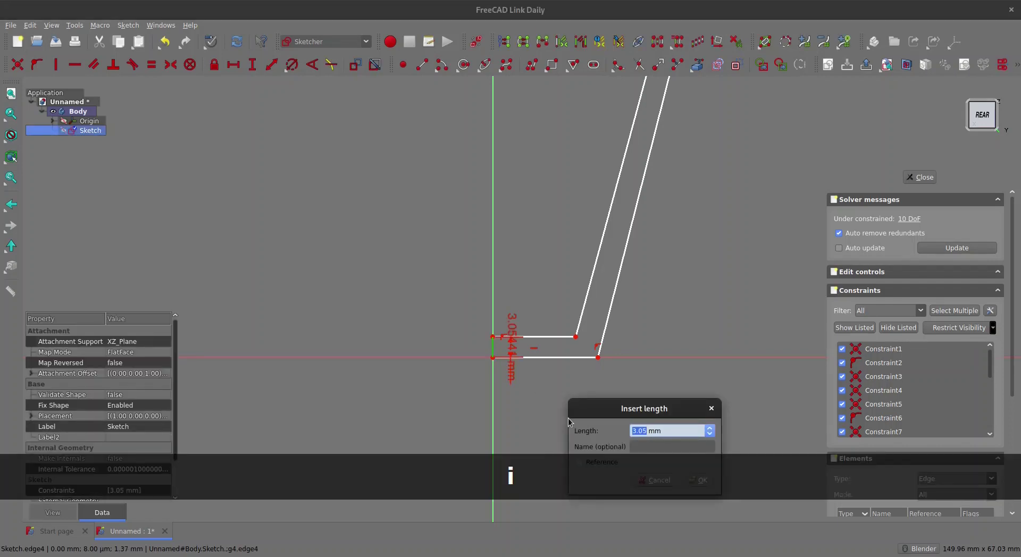
pyautogui.write('1')
pyautogui.press('Tab')
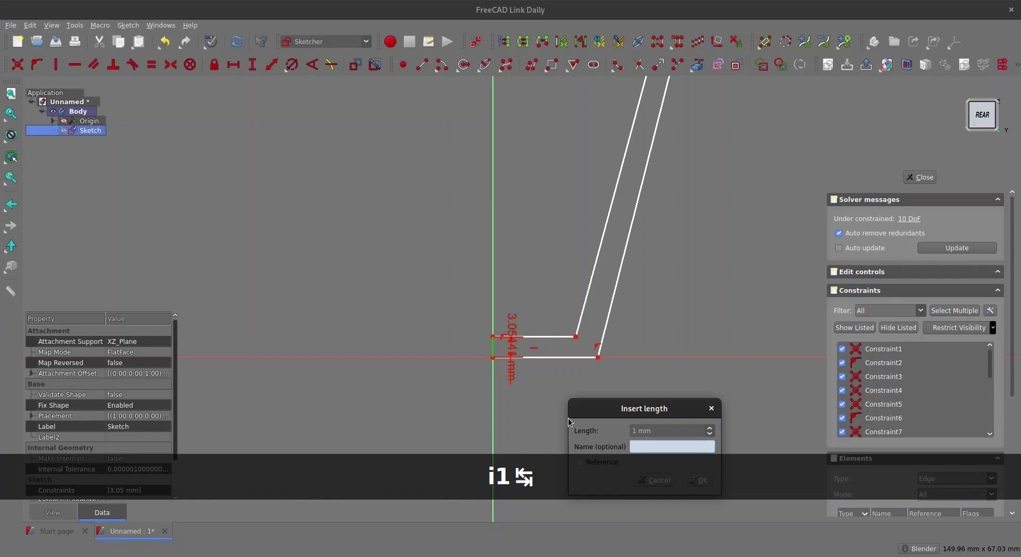
pyautogui.write('thickness')
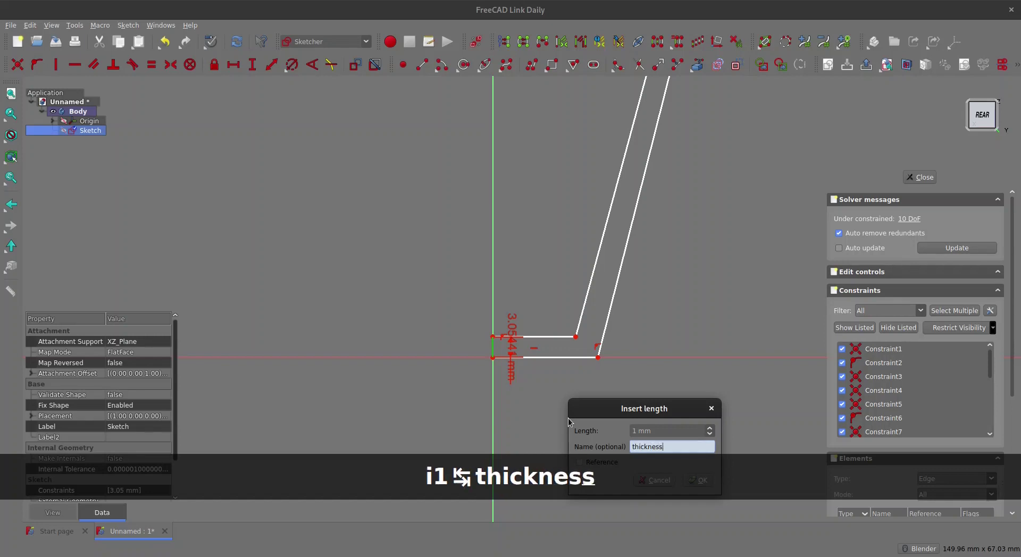
pyautogui.press('Return')
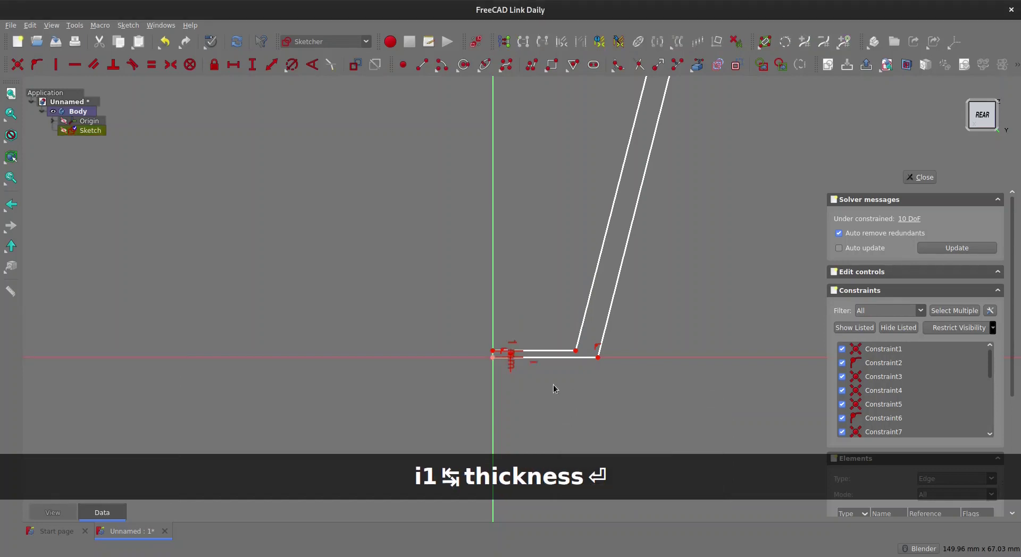
pyautogui.moveTo(515, 365); pyautogui.dragTo(470, 330)
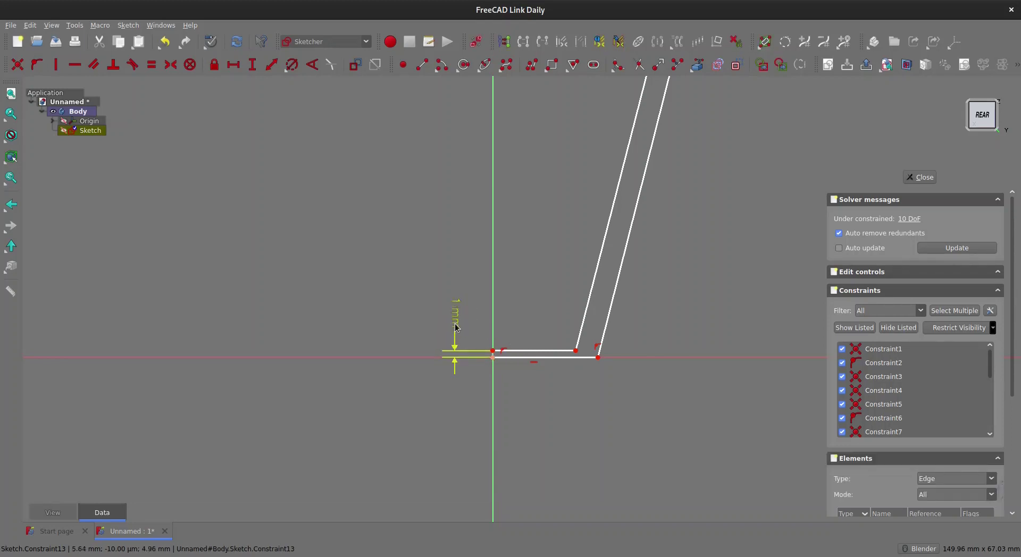
# - Set the inner base corner's distance to the outer wall by the formula Constraints.thickness
pyautogui.scroll(-1, 593, 341)
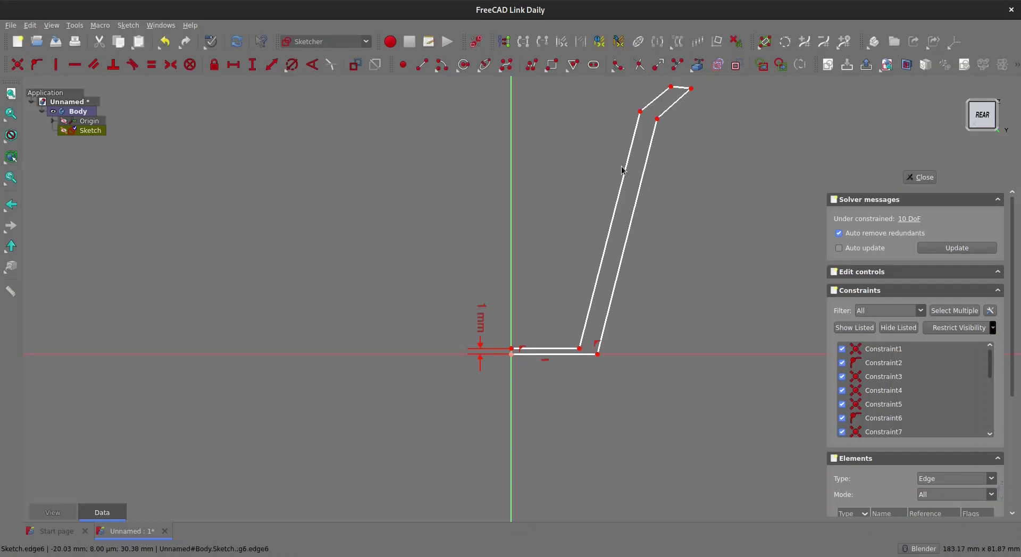
pyautogui.click(598, 355)
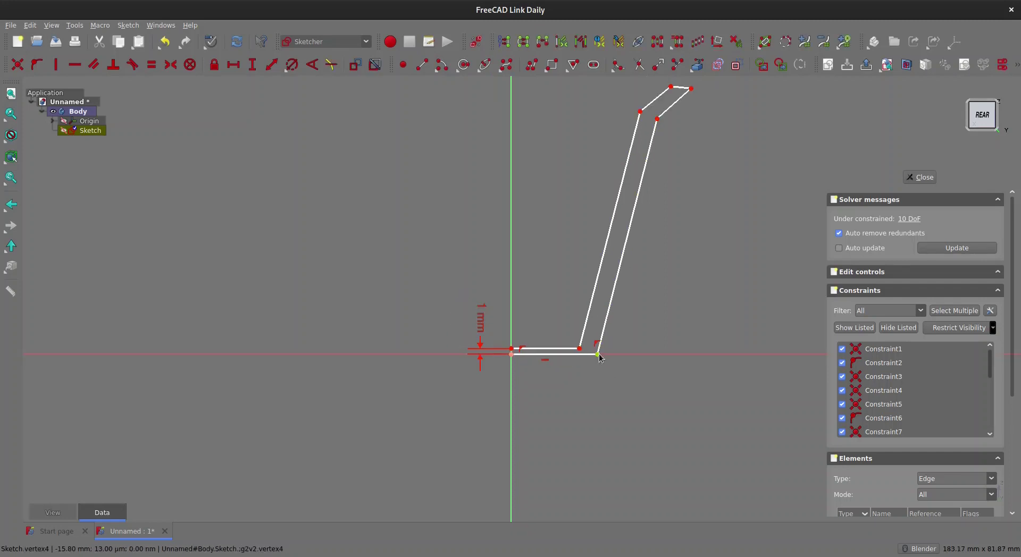
pyautogui.click(597, 354)
pyautogui.click(590, 343)
pyautogui.click(579, 348)
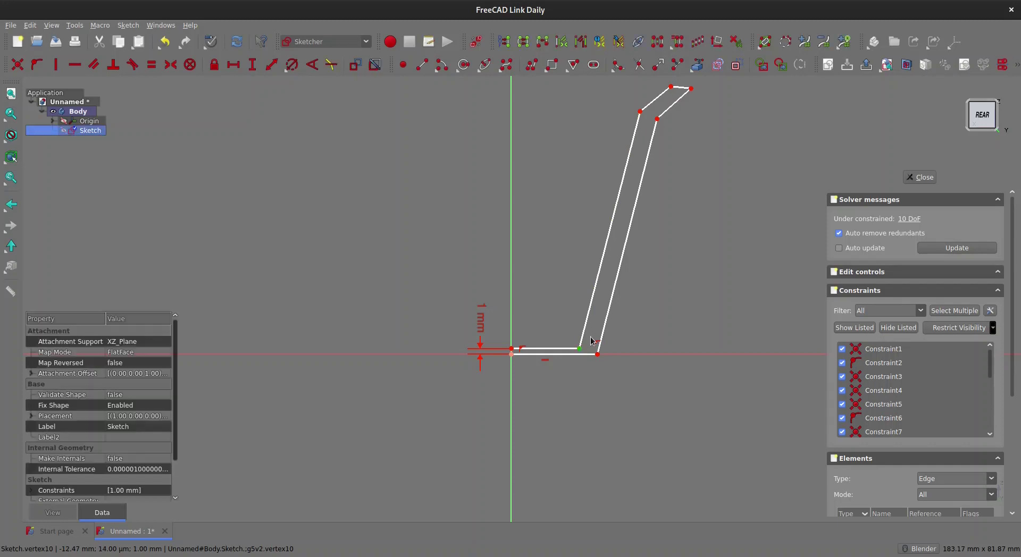
pyautogui.click(602, 336)
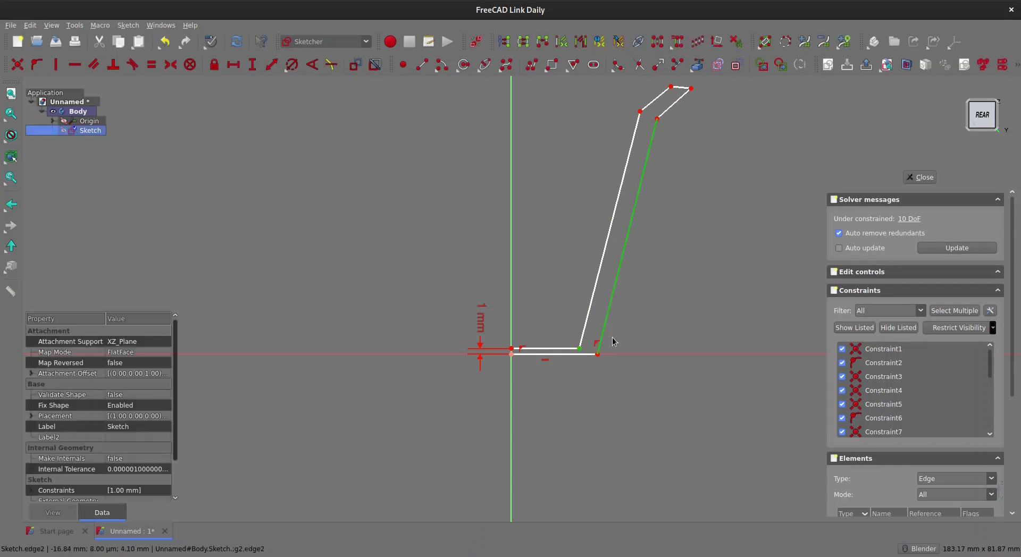
pyautogui.press('k')
pyautogui.press('d')
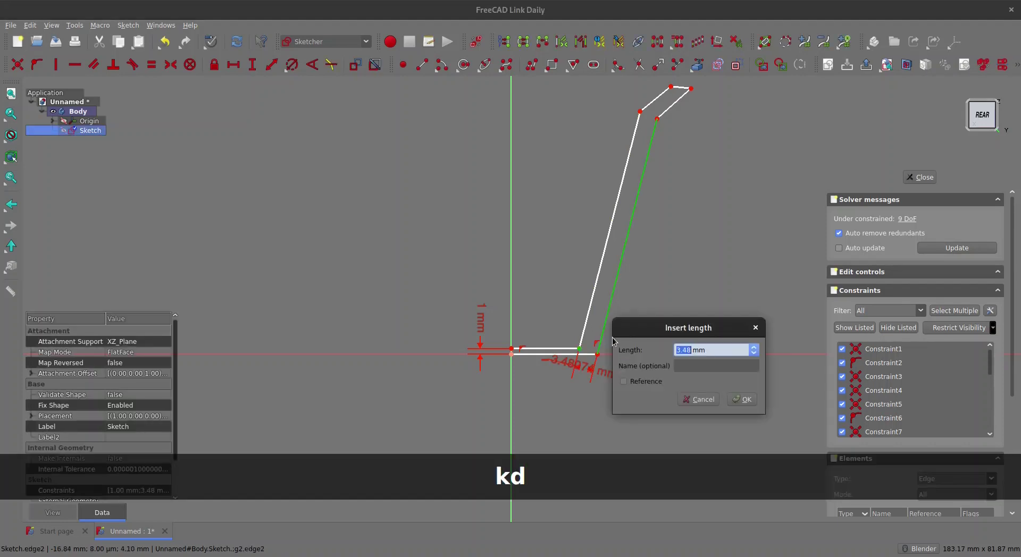
pyautogui.press('=')
pyautogui.write('Con')
pyautogui.press('Tab')
pyautogui.write('.thin')
pyautogui.press('BackSpace')
pyautogui.press('Tab')
pyautogui.press('Return')
pyautogui.press('Return')
pyautogui.press('Return')
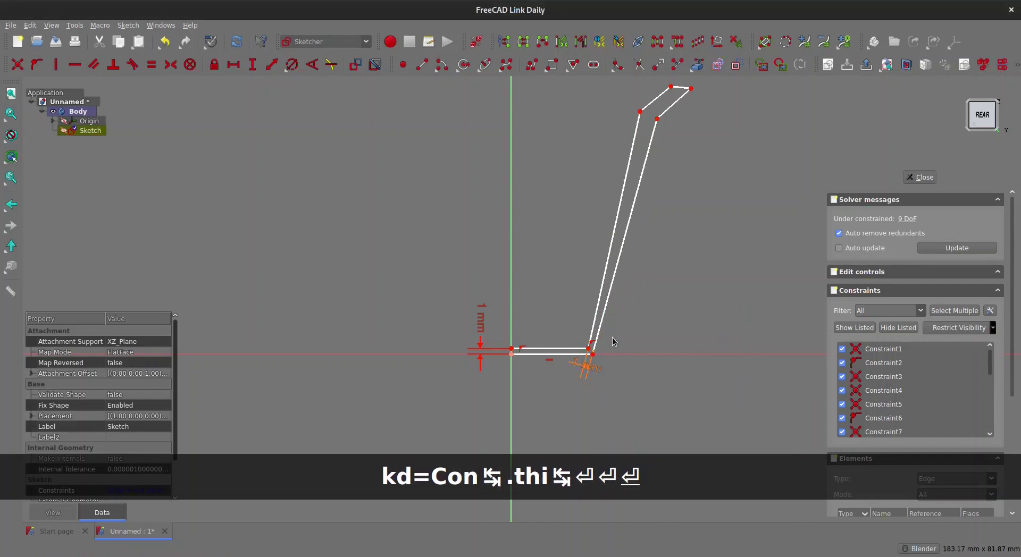
# - Make the two long walls parallel and the two top rim edges parallel
pyautogui.click(609, 296)
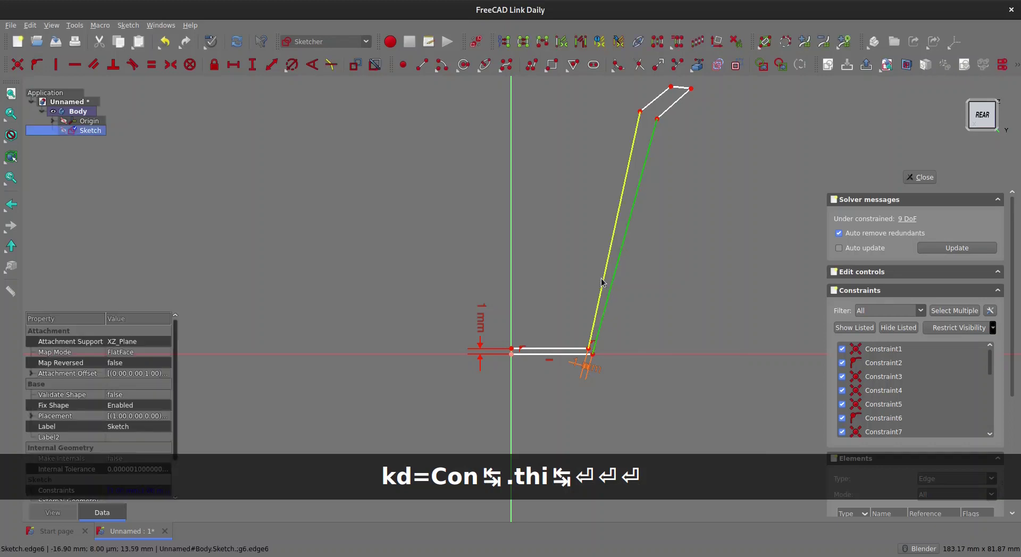
pyautogui.press('p')
pyautogui.click(674, 104)
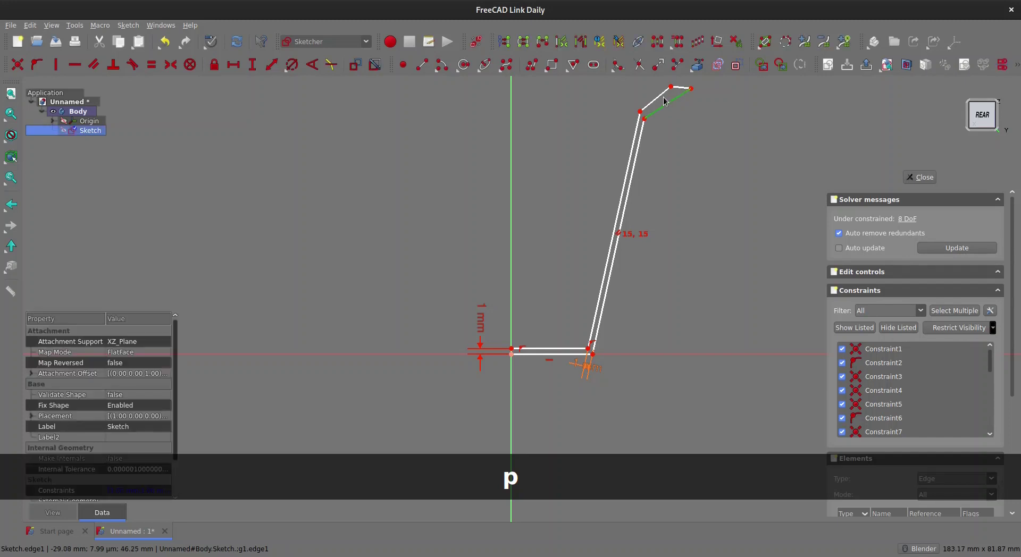
pyautogui.click(658, 99)
pyautogui.press('p')
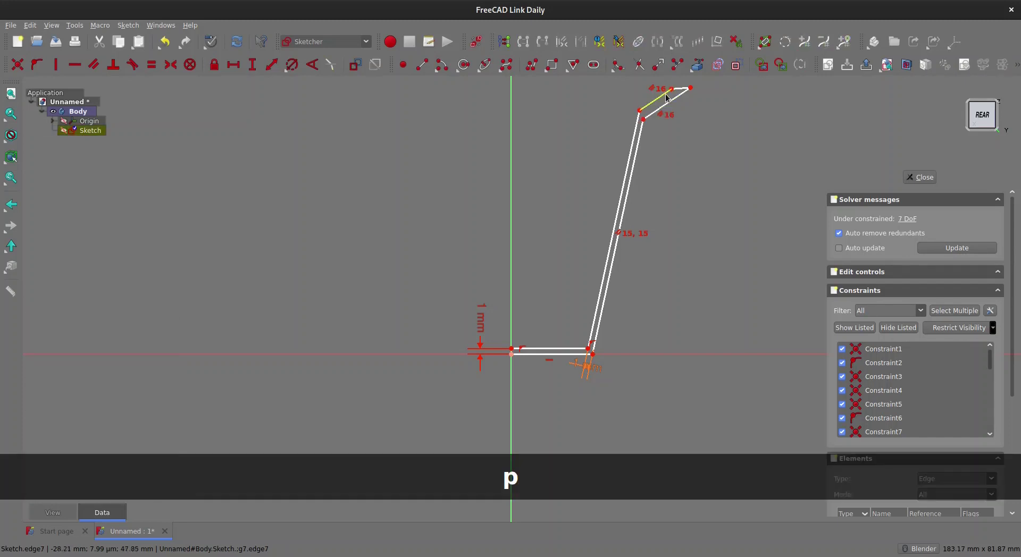
pyautogui.scroll(4, 663, 226)
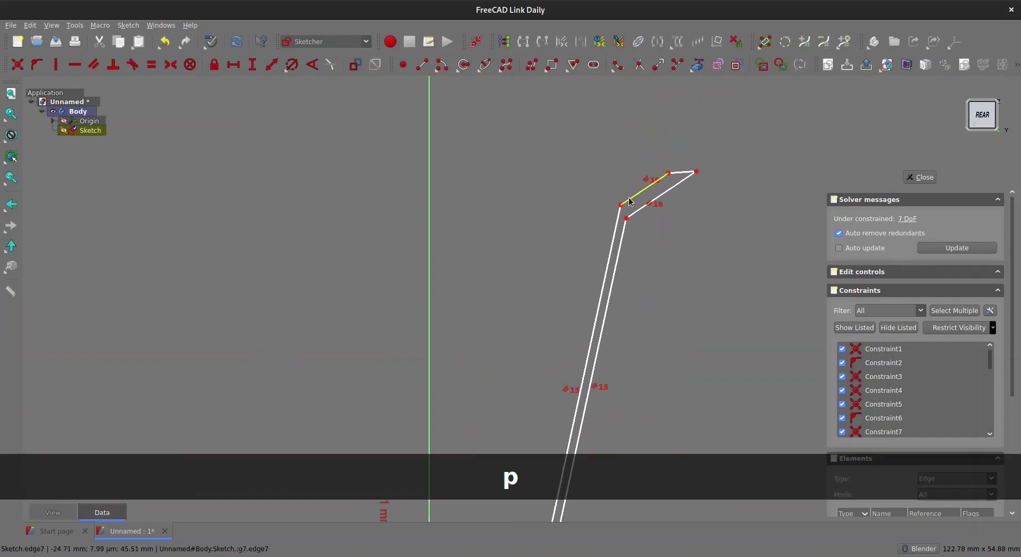
# - Set the rim corner's distance to the lower rim edge to Constraints.thickness (1 mm)
pyautogui.click(621, 205)
pyautogui.click(636, 212)
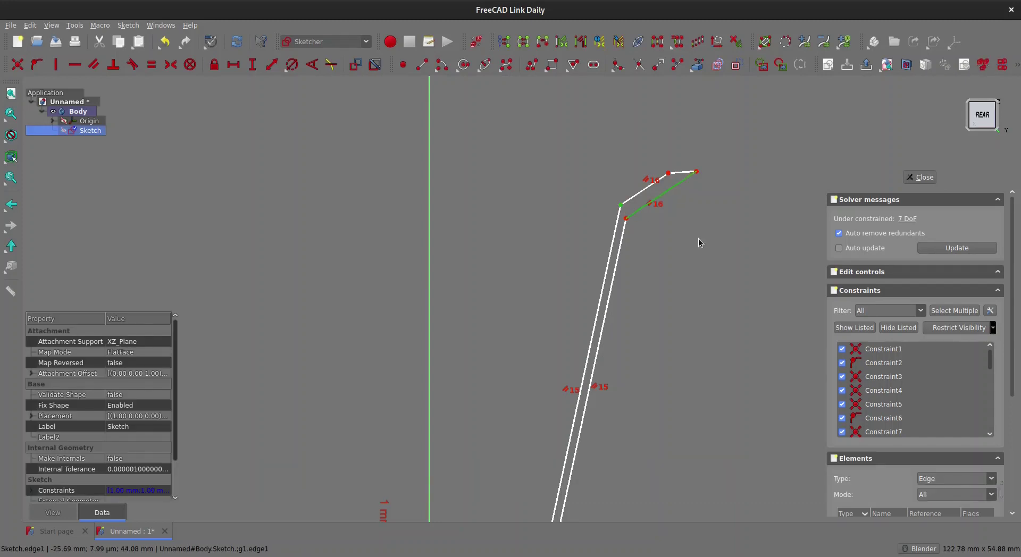
pyautogui.write('kd=')
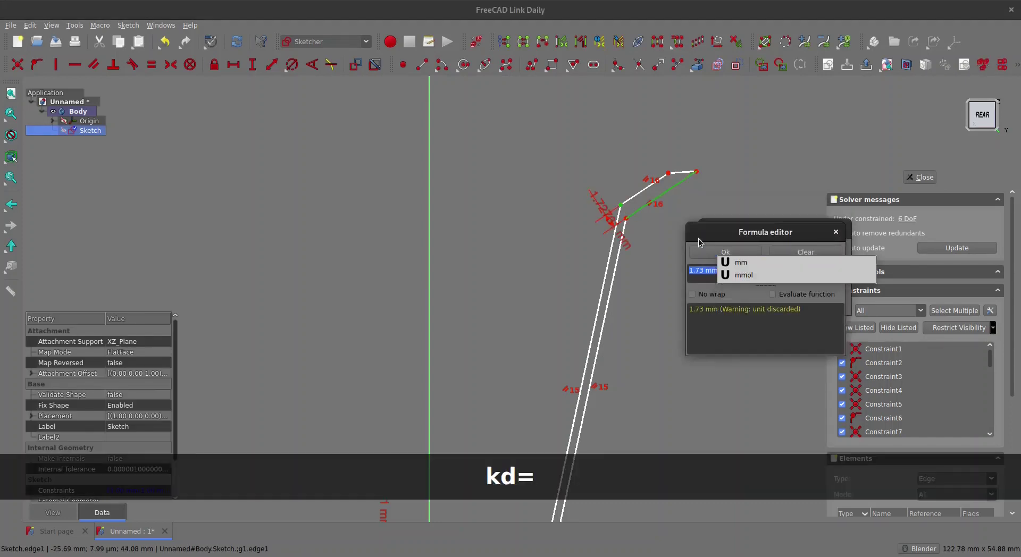
pyautogui.write('Con')
pyautogui.press('Tab')
pyautogui.write('.thi')
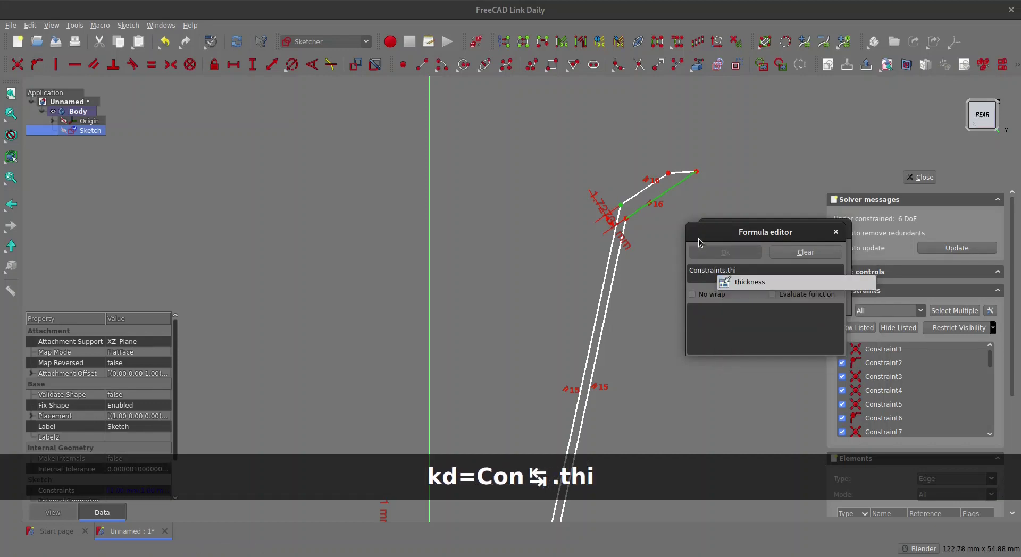
pyautogui.press('Tab')
pyautogui.press('Return')
pyautogui.press('Return')
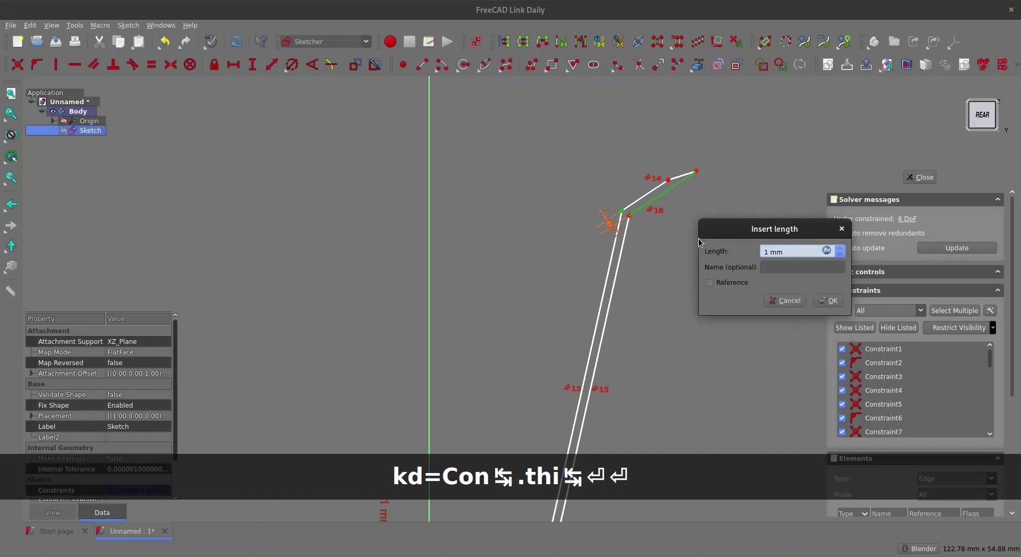
pyautogui.click(828, 301)
# - Make the upper rim edge horizontal and pull the rim's top corner down-left
pyautogui.scroll(4, 715, 196)
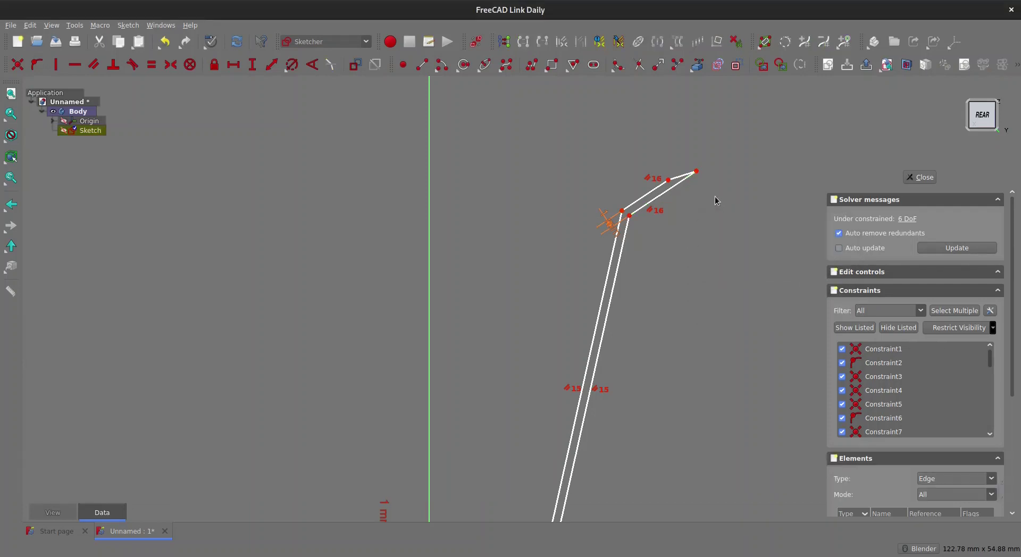
pyautogui.click(639, 155)
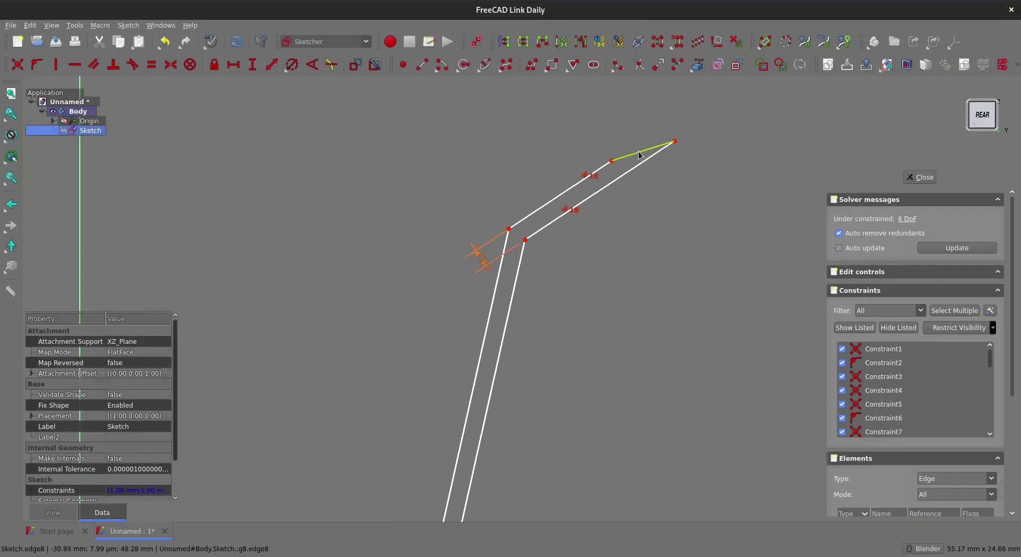
pyautogui.press('h')
pyautogui.scroll(-5, 637, 263)
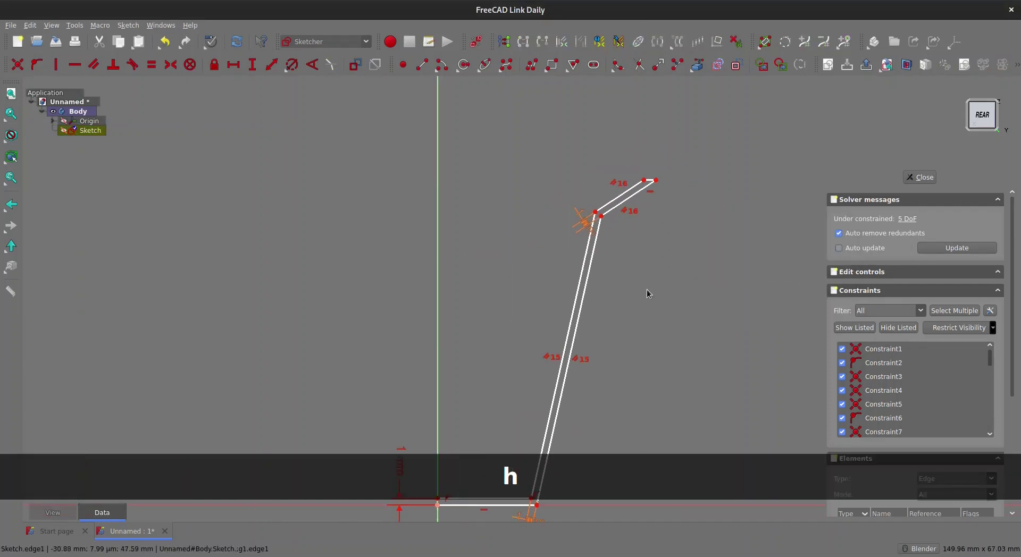
pyautogui.keyDown('shift'); pyautogui.moveTo(649, 281); pyautogui.dragTo(649, 228, button='middle'); pyautogui.keyUp('shift')
pyautogui.scroll(-1, 655, 244)
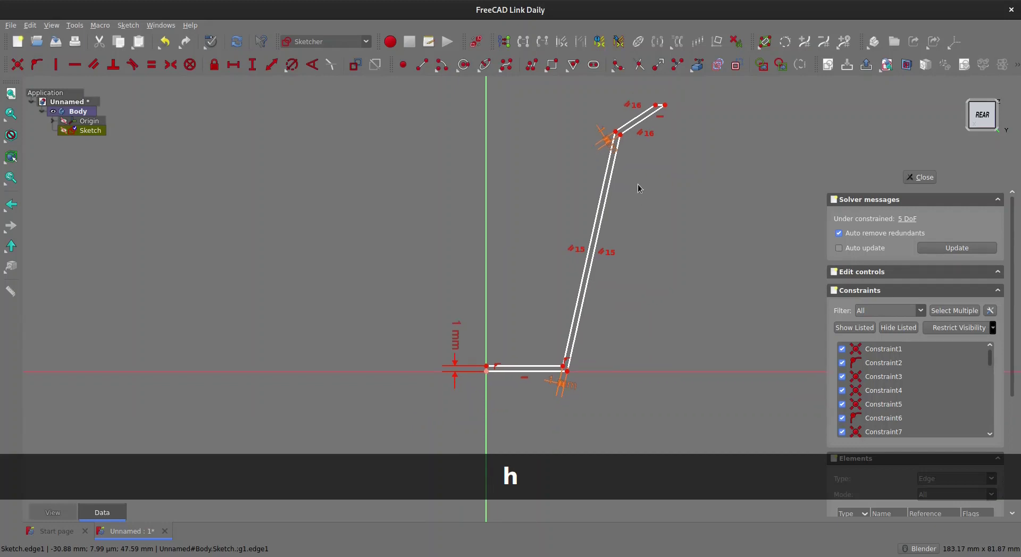
pyautogui.moveTo(665, 105); pyautogui.dragTo(658, 112)
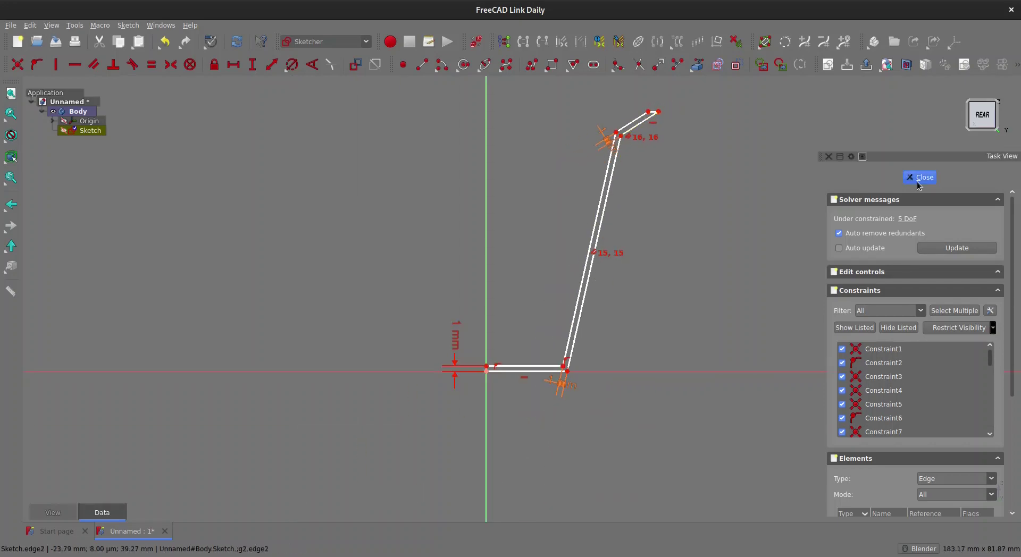
# - Close the sketch and revolve it 180° about the vertical sketch axis
pyautogui.click(917, 178)
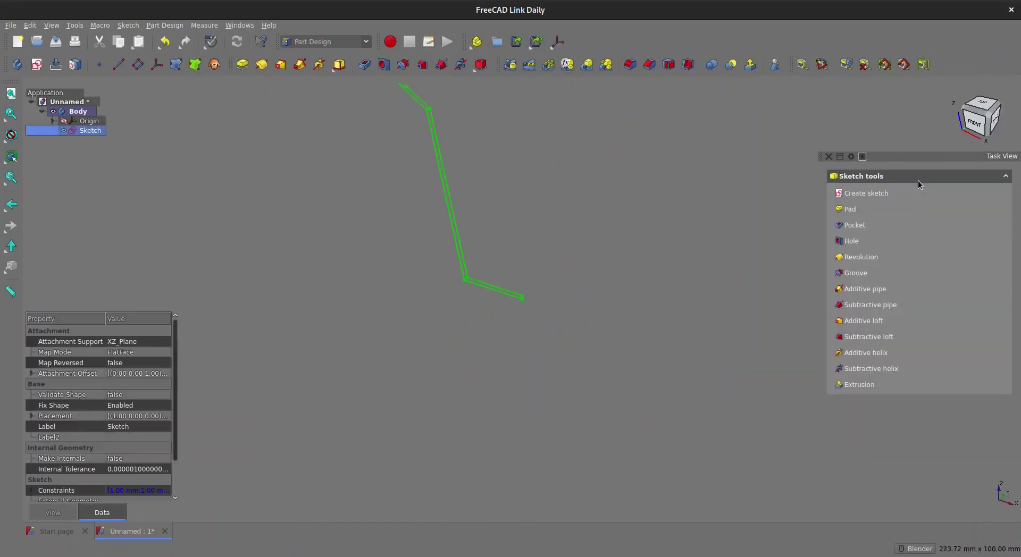
pyautogui.keyDown('shift'); pyautogui.moveTo(336, 173); pyautogui.dragTo(346, 260, button='middle'); pyautogui.keyUp('shift')
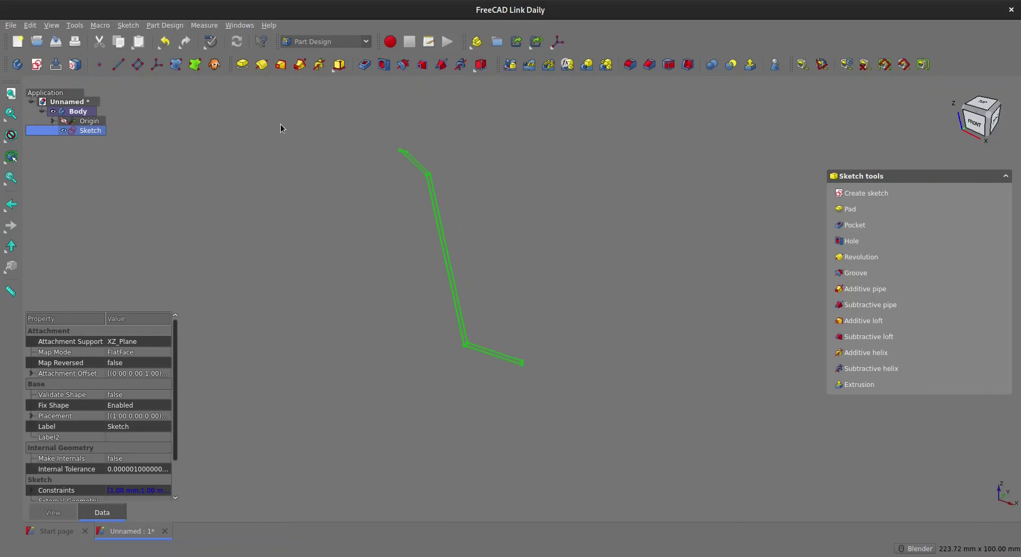
pyautogui.click(261, 66)
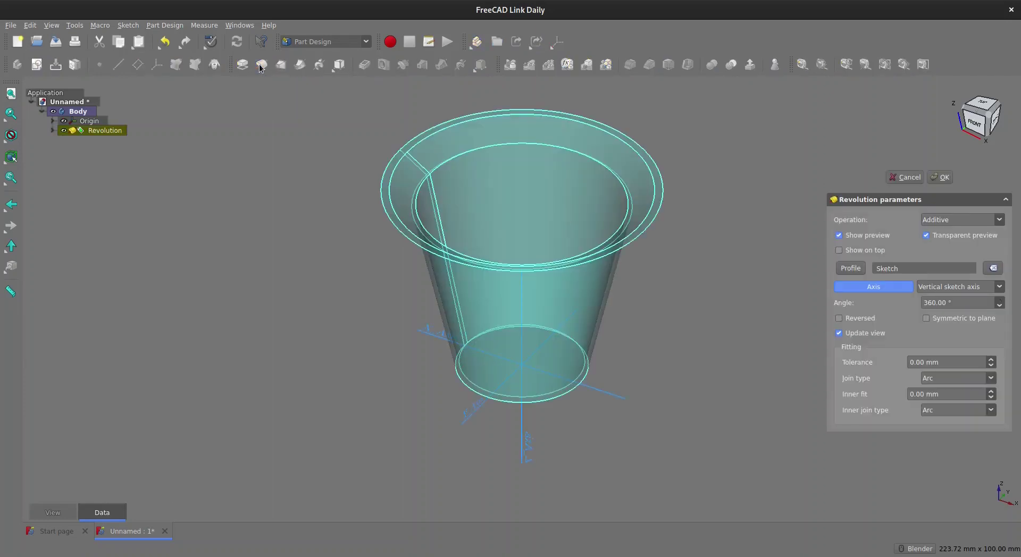
pyautogui.click(874, 286)
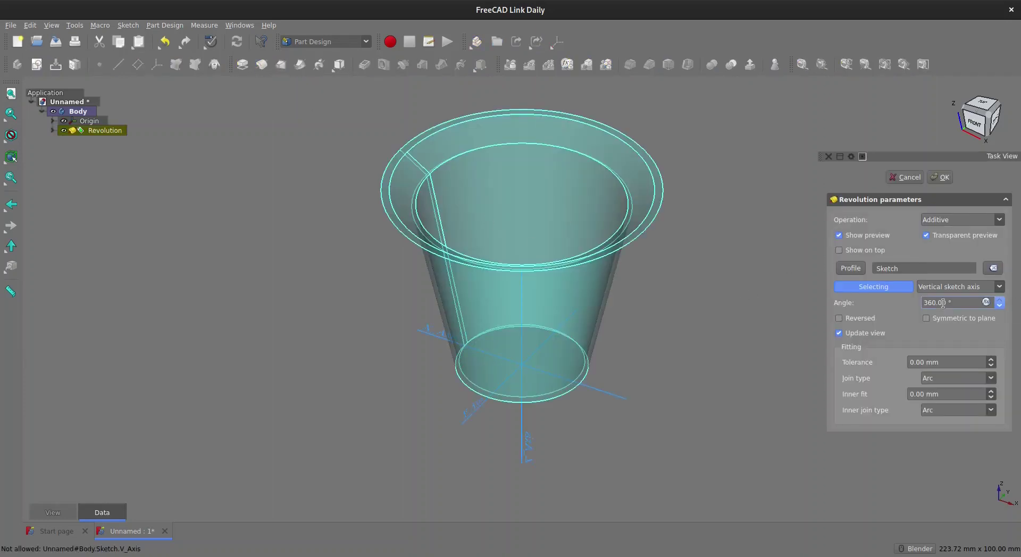
pyautogui.write('180')
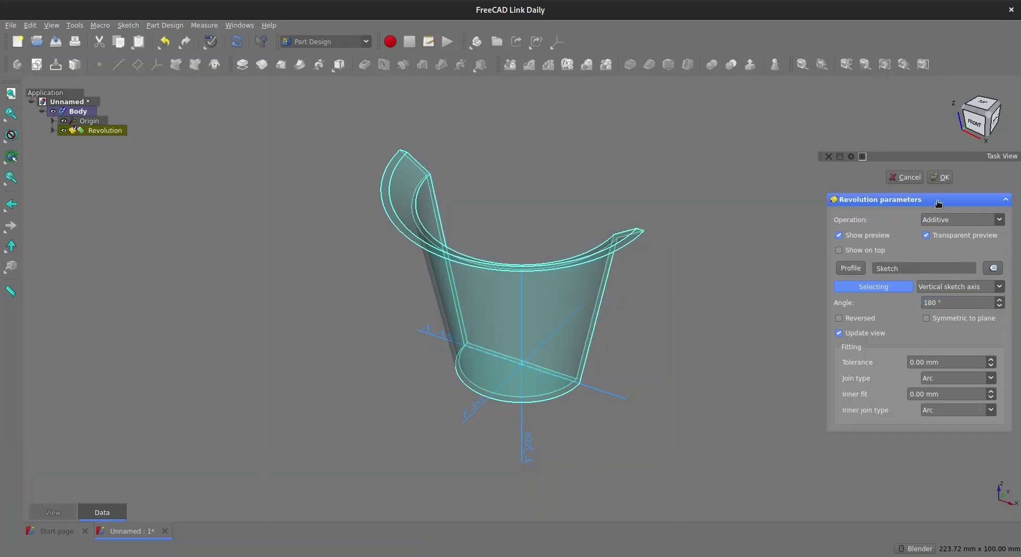
pyautogui.moveTo(560, 303); pyautogui.dragTo(512, 310, button='middle')
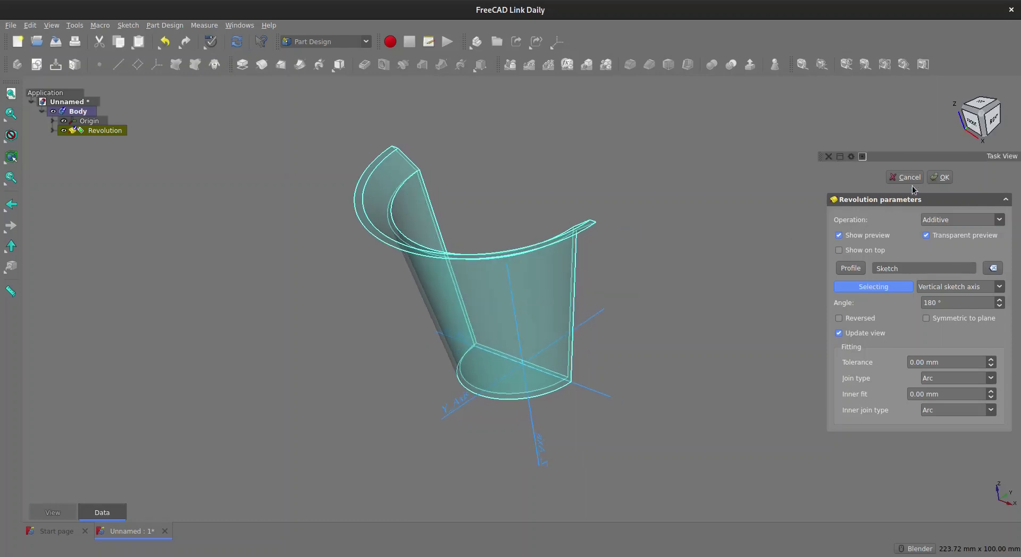
pyautogui.click(939, 177)
pyautogui.moveTo(651, 274); pyautogui.dragTo(550, 179, button='middle')
# - Check the Revolution's sketch in the tree and view the pot from the rear
pyautogui.moveTo(92, 147)
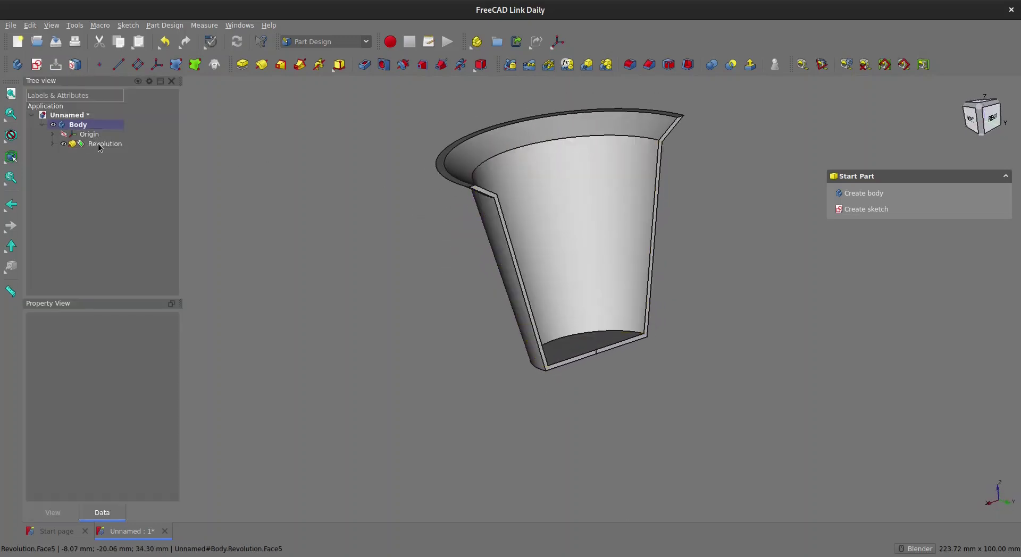
pyautogui.click(54, 144)
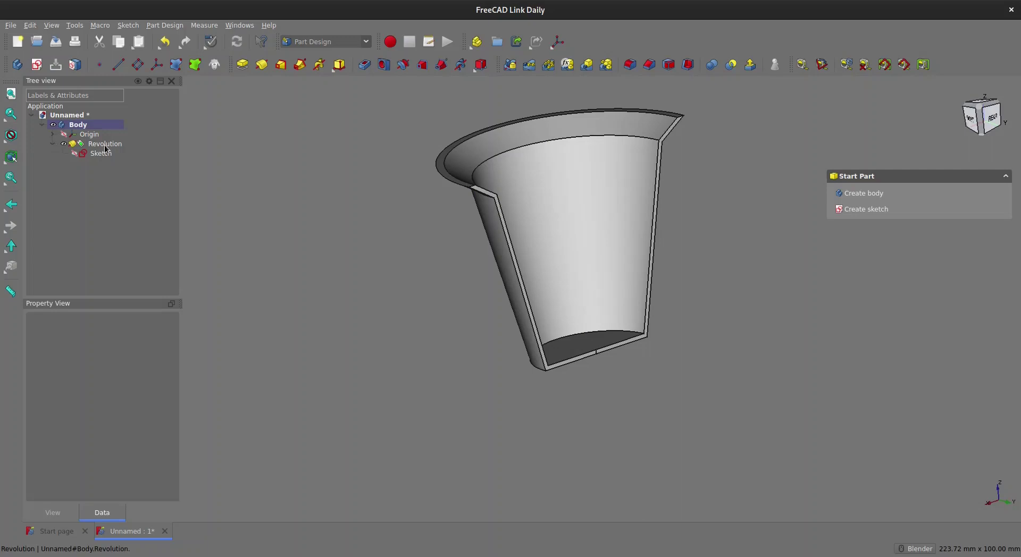
pyautogui.click(53, 144)
pyautogui.scroll(-3, 473, 222)
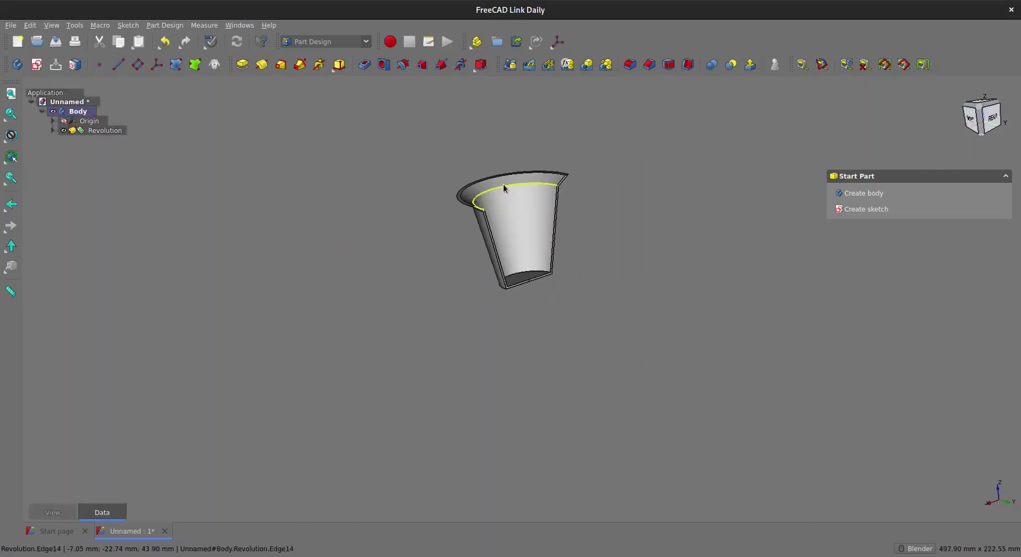
pyautogui.scroll(4, 541, 192)
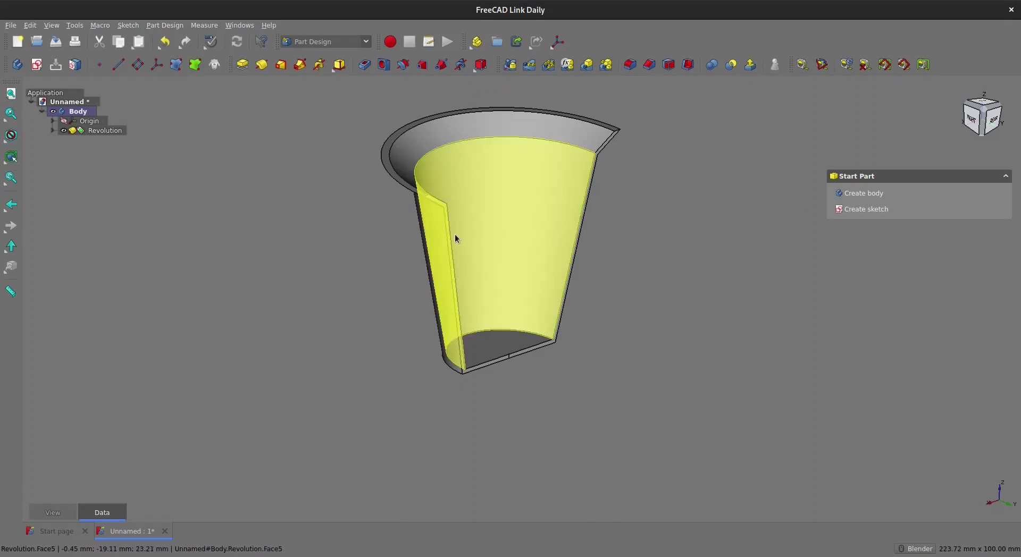
pyautogui.press('4')
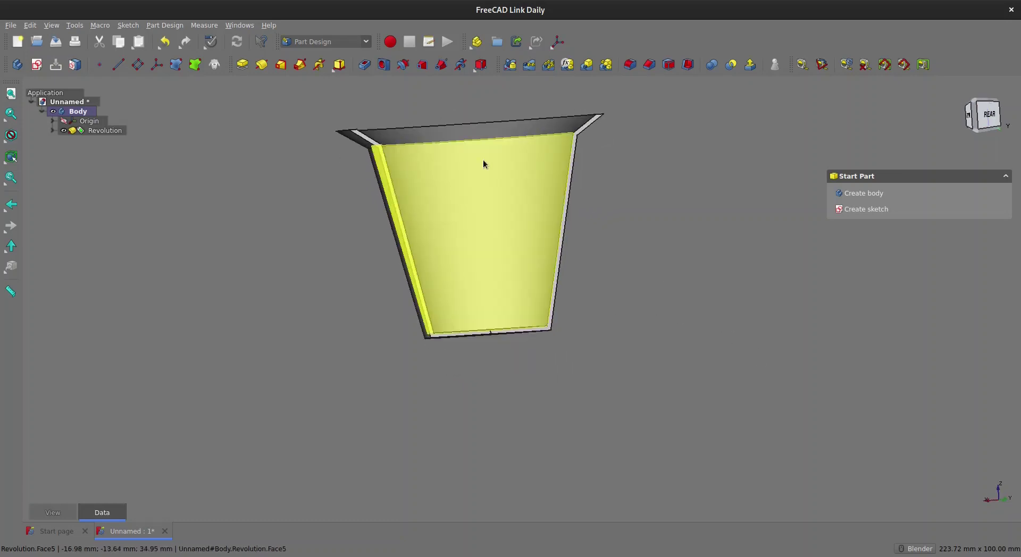
pyautogui.moveTo(494, 201); pyautogui.dragTo(540, 250, button='middle')
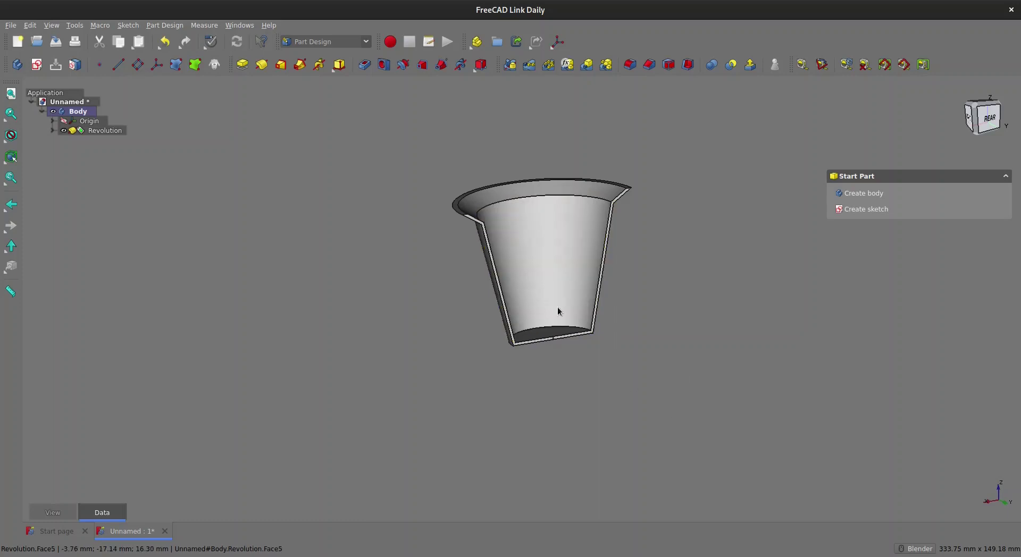
# - Create Sketch001 attached to the XZ_Plane
pyautogui.click(36, 64)
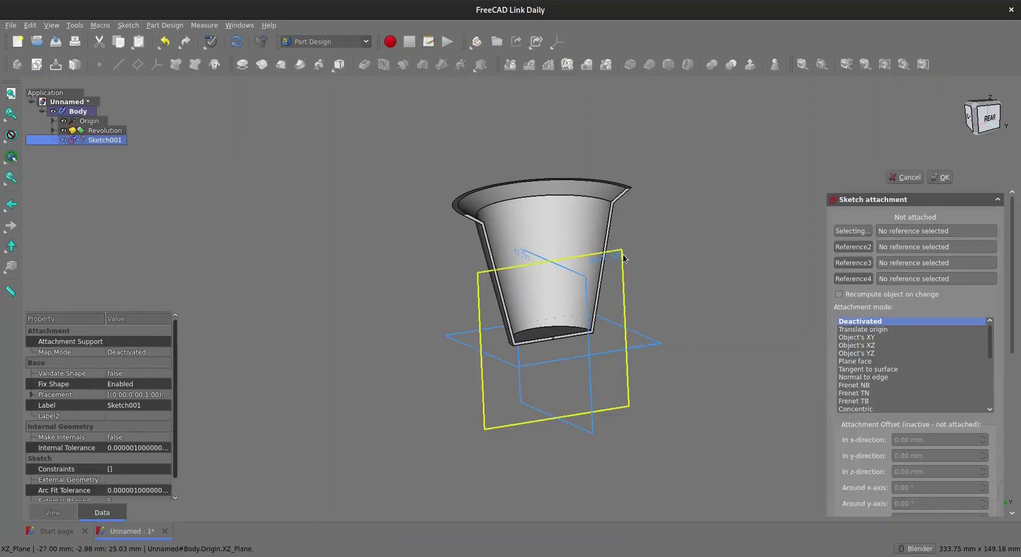
pyautogui.click(623, 257)
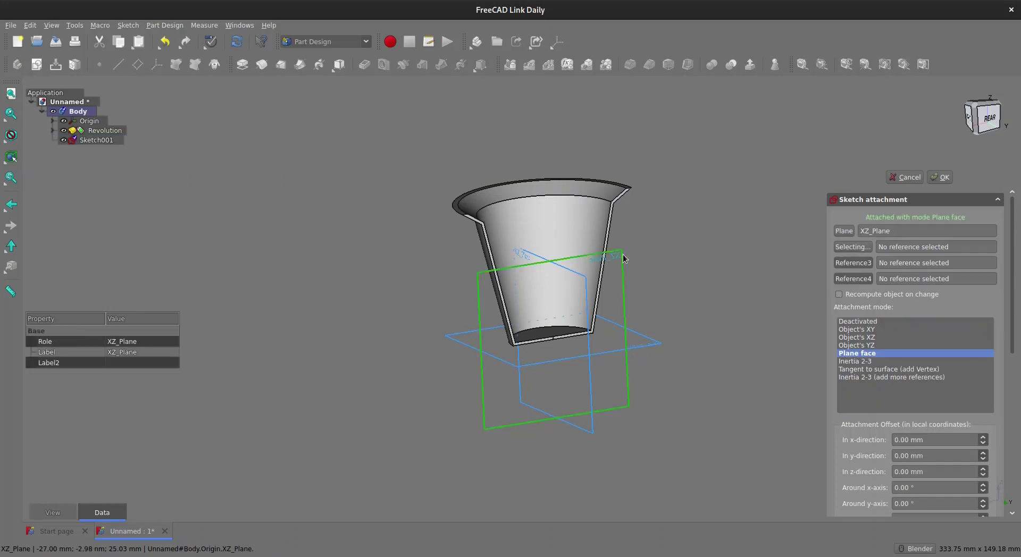
pyautogui.click(940, 177)
pyautogui.scroll(4, 440, 213)
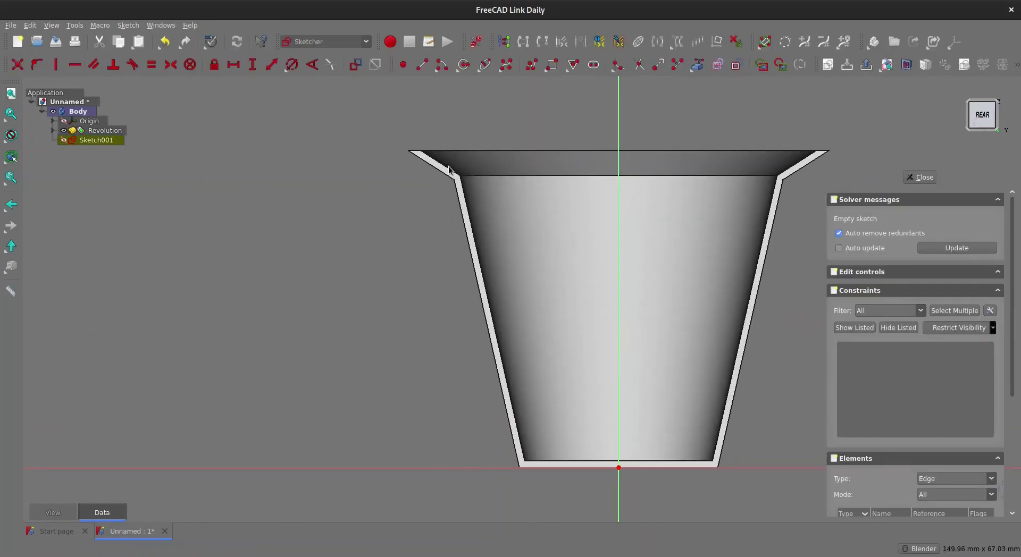
# - Project the pot's slanted rim edge and side wall edge into Sketch001 as external geometry
pyautogui.press('g')
pyautogui.press('x')
pyautogui.click(438, 162)
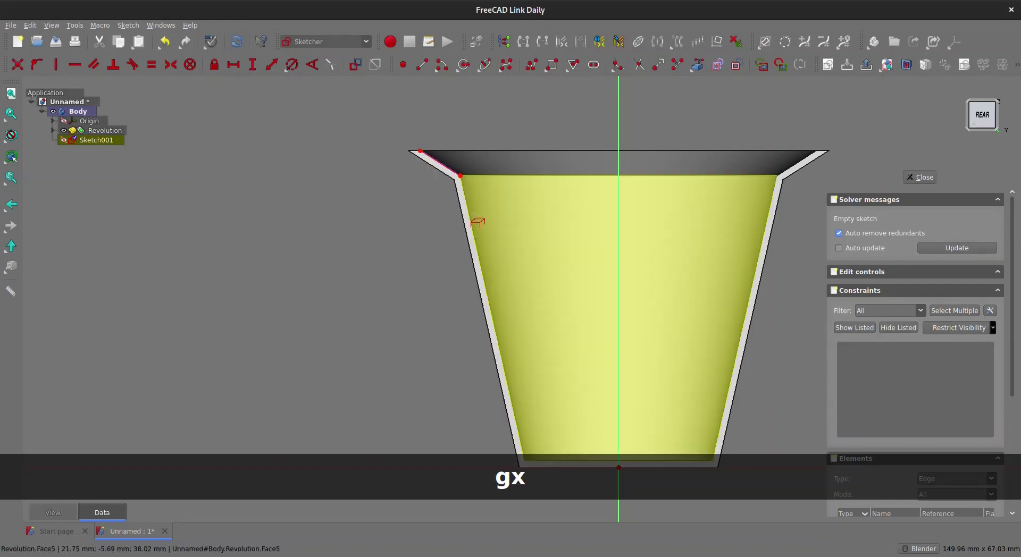
pyautogui.click(471, 216)
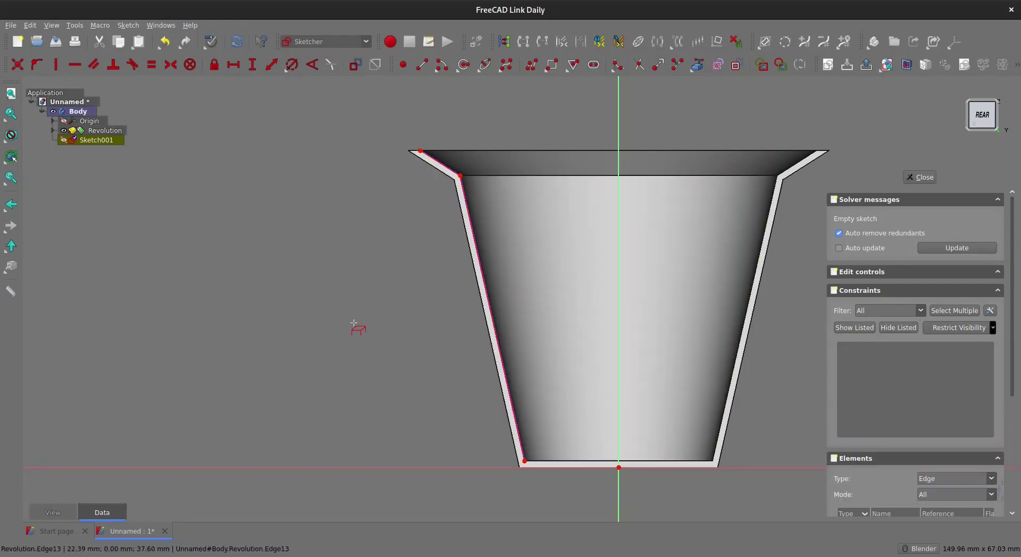
pyautogui.rightClick(377, 275)
# - Draw a closed polyline for the inner profile from rim down the wall, across the base, back up
pyautogui.press('m')
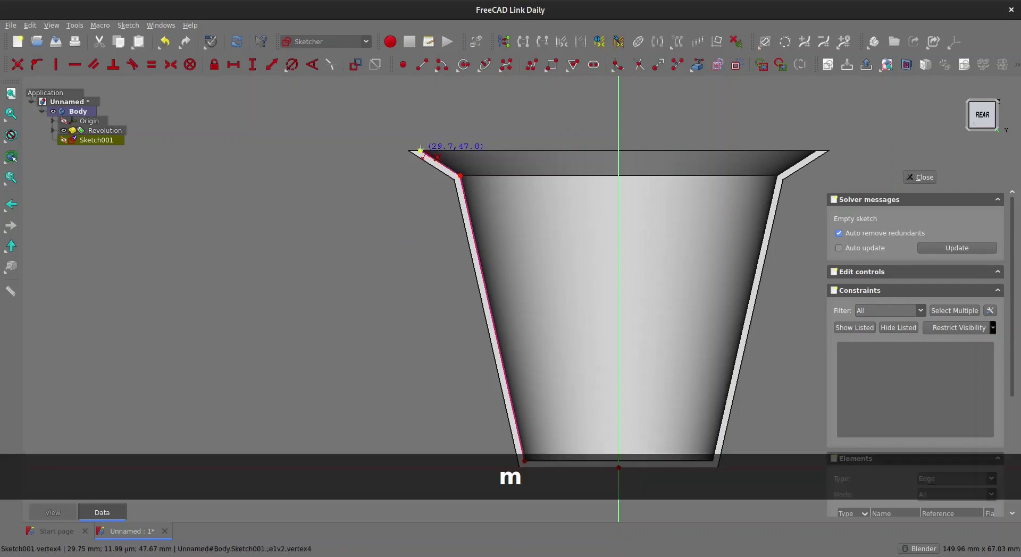
pyautogui.click(420, 152)
pyautogui.click(461, 176)
pyautogui.click(525, 461)
pyautogui.click(618, 466)
pyautogui.click(618, 447)
pyautogui.click(536, 451)
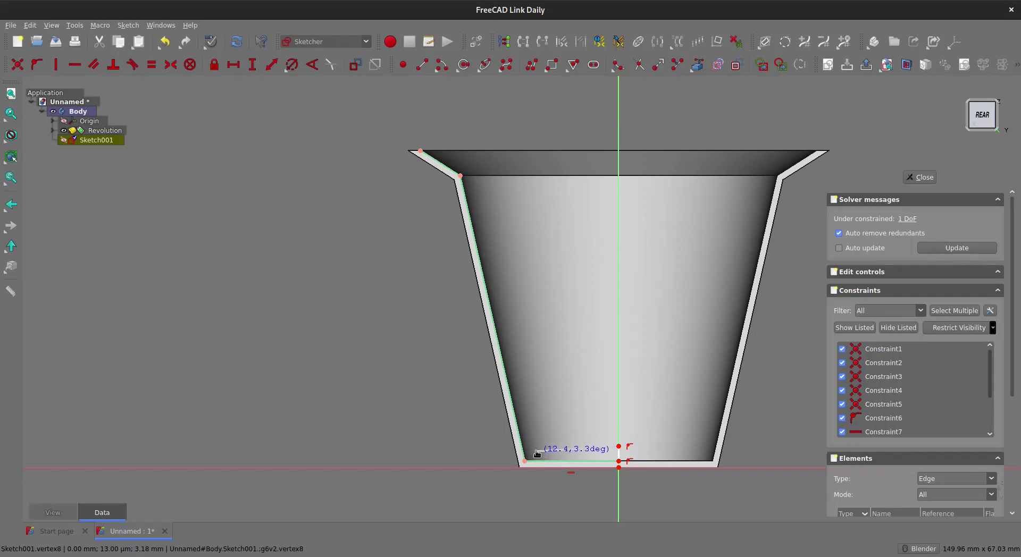
pyautogui.click(473, 176)
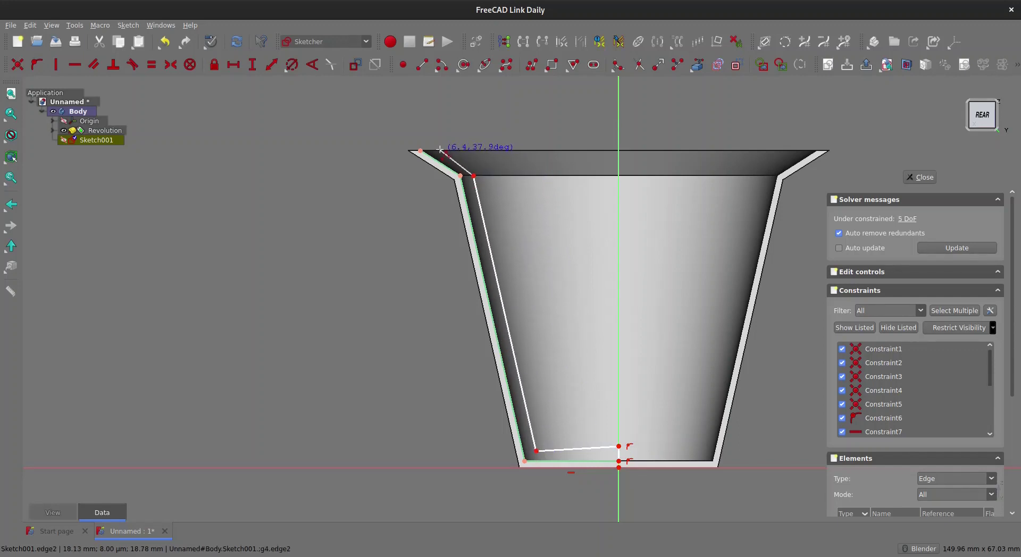
pyautogui.click(438, 149)
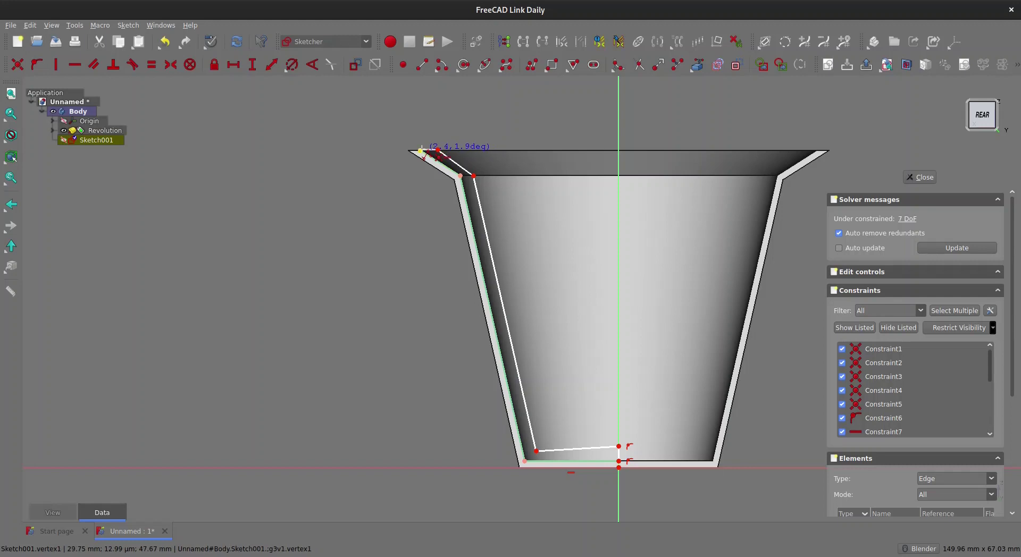
pyautogui.click(421, 150)
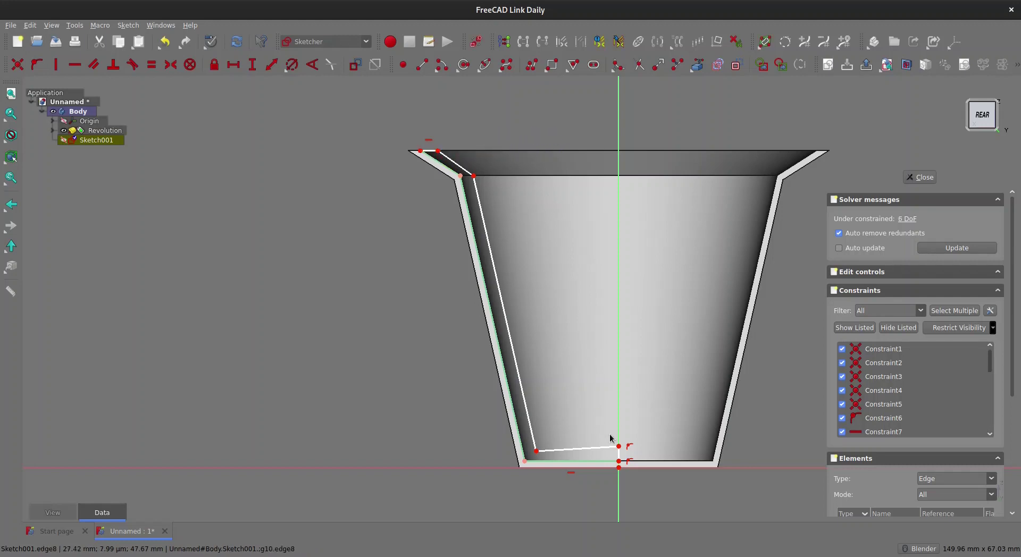
# - Make the inner bottom line horizontal
pyautogui.scroll(2, 610, 436)
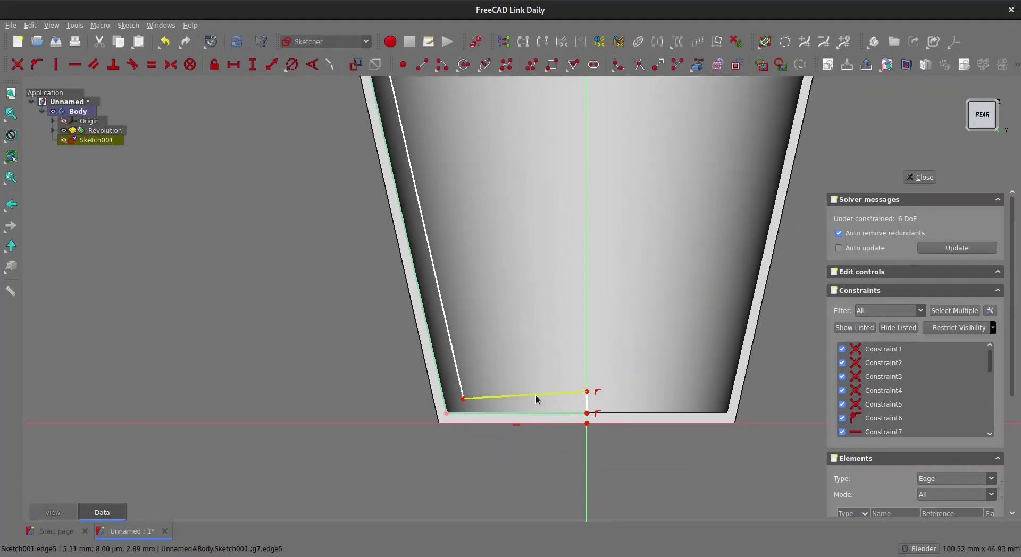
pyautogui.click(535, 395)
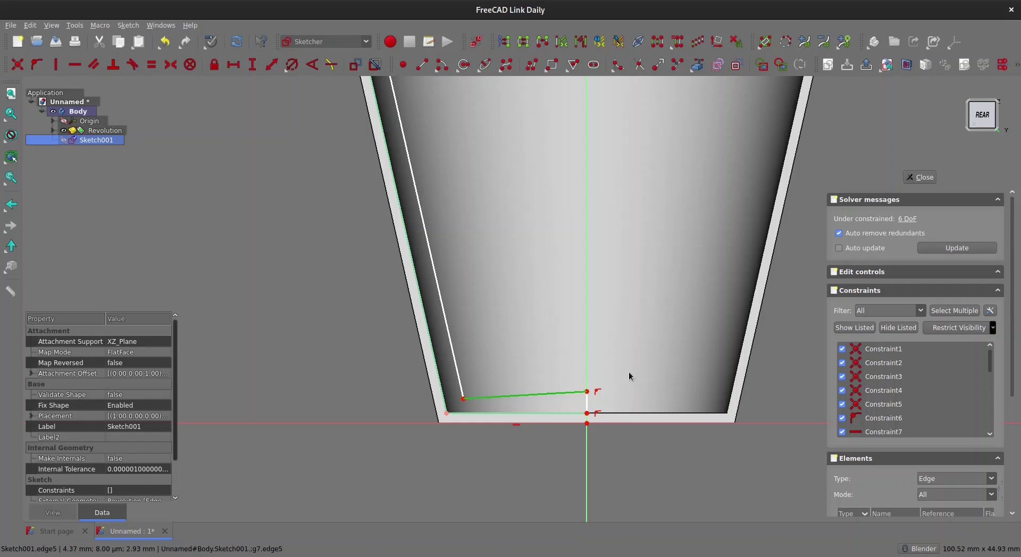
pyautogui.press('h')
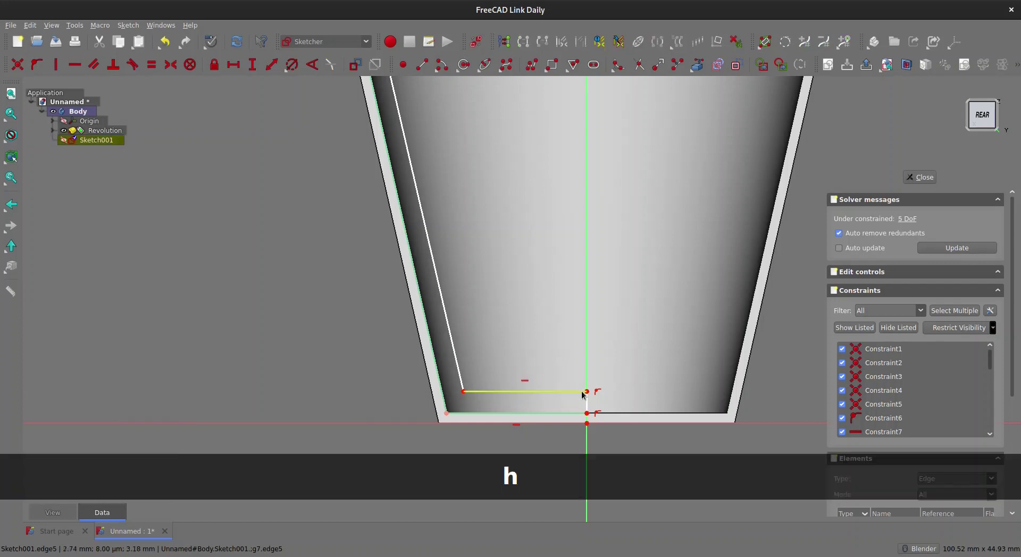
pyautogui.scroll(2, 590, 401)
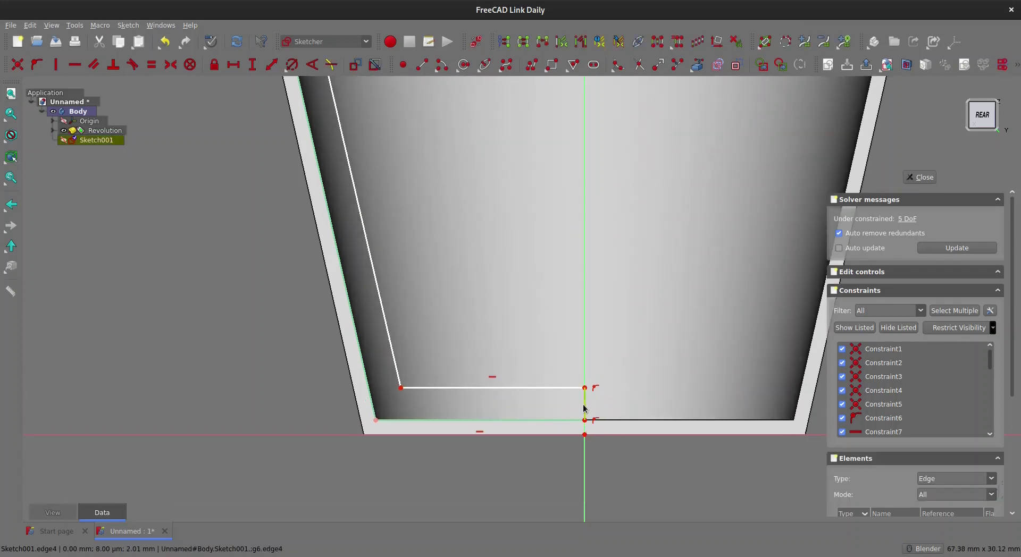
# - Set the short vertical centre gap to 2 mm, named 'thickness'
pyautogui.click(585, 412)
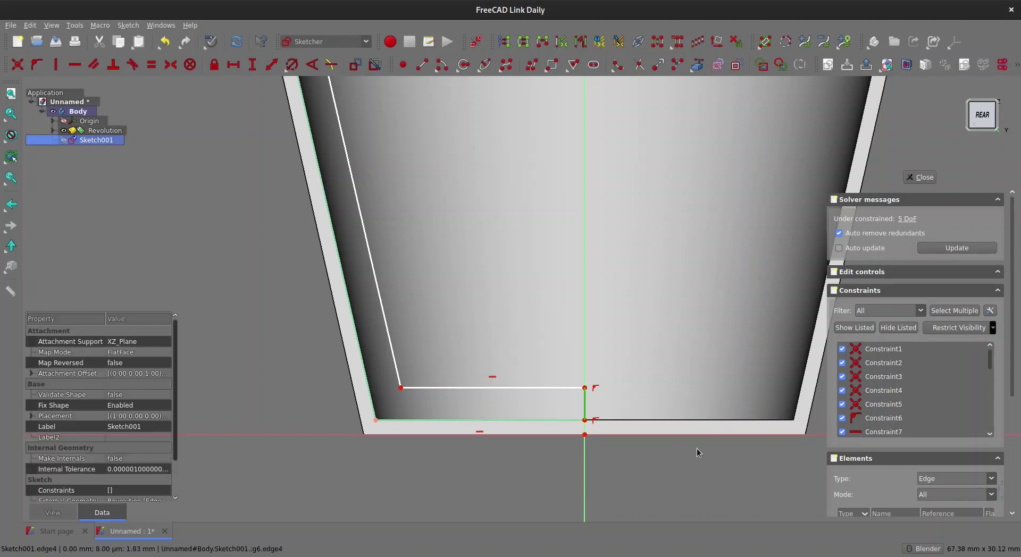
pyautogui.write('i')
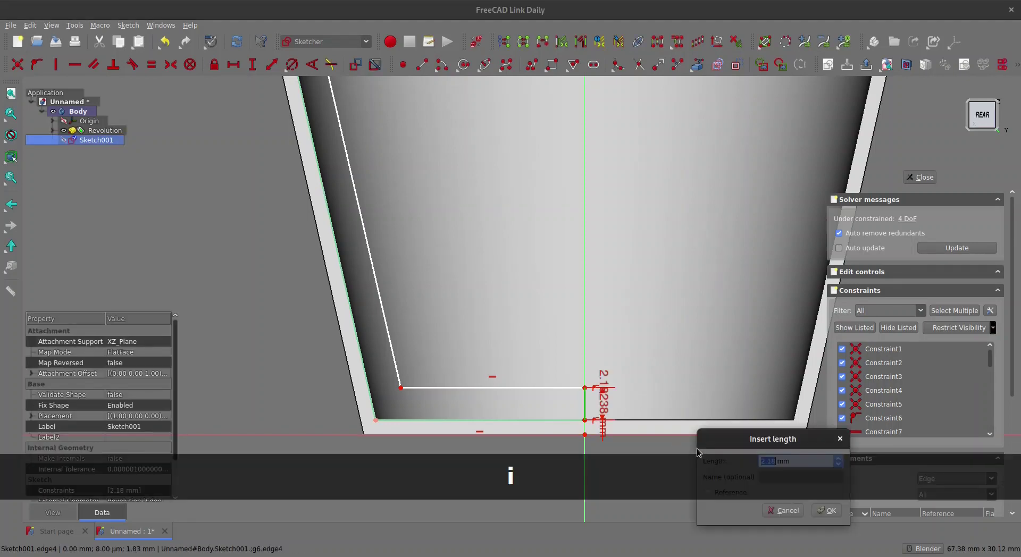
pyautogui.write('2')
pyautogui.press('Tab')
pyautogui.write('thick')
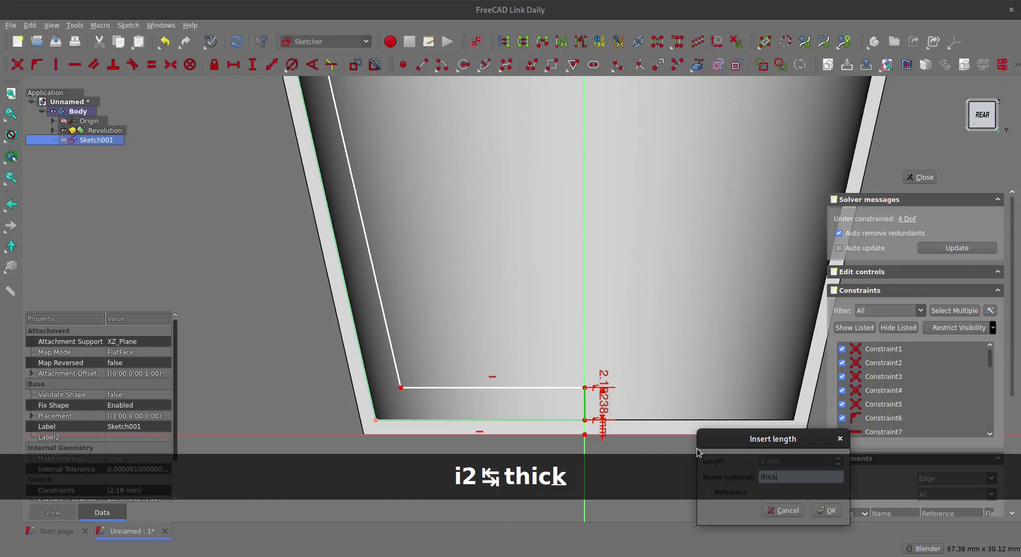
pyautogui.write('ness')
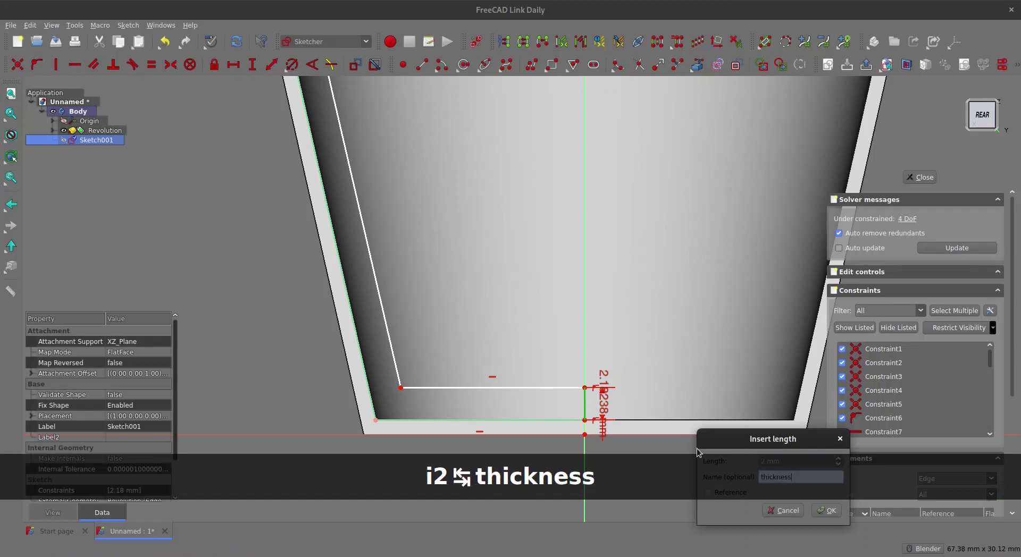
pyautogui.click(826, 510)
pyautogui.moveTo(598, 401); pyautogui.dragTo(637, 342)
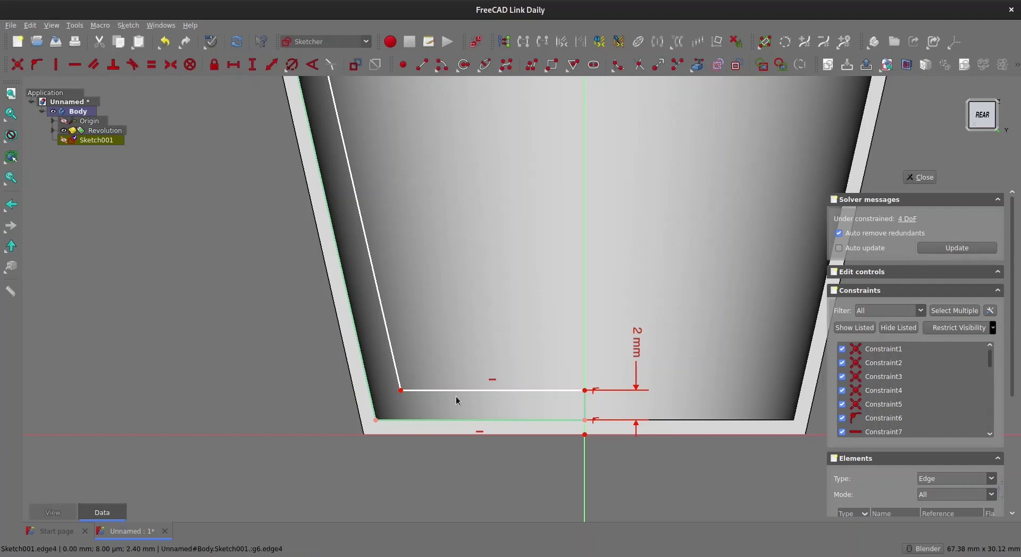
# - Make the inner wall parallel to the outer wall and the inner flare parallel to the outer flare
pyautogui.scroll(-3, 428, 380)
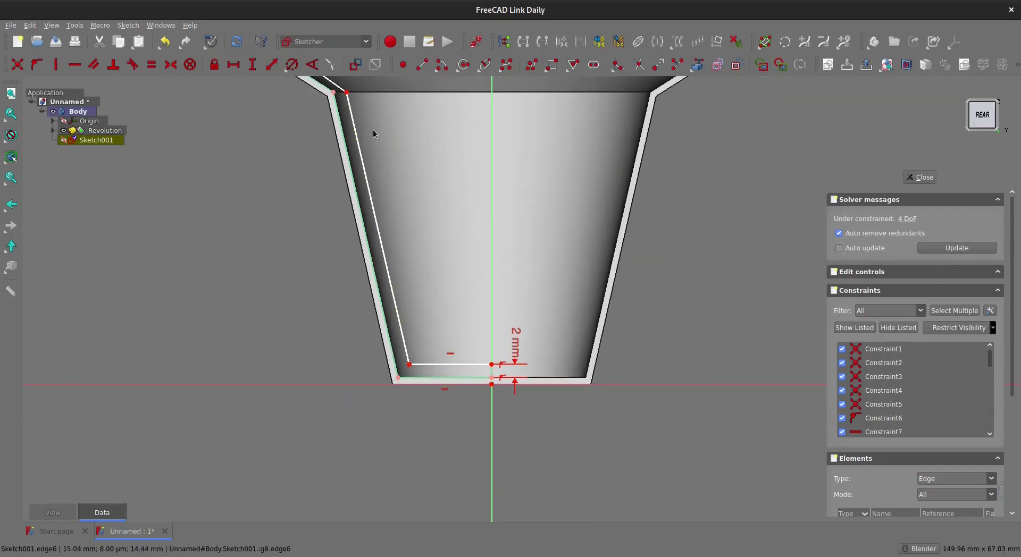
pyautogui.keyDown('shift'); pyautogui.moveTo(410, 139); pyautogui.dragTo(459, 151, button='middle'); pyautogui.keyUp('shift')
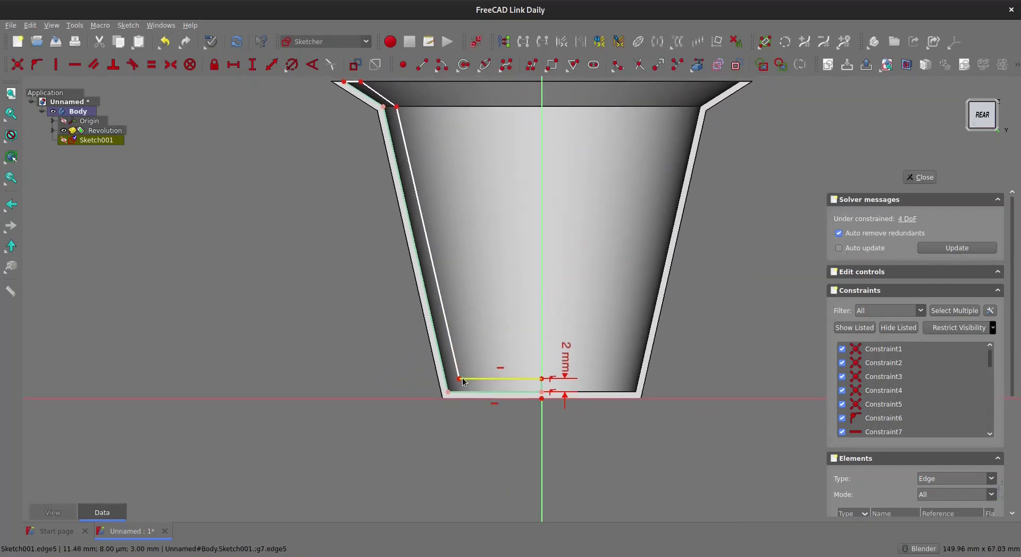
pyautogui.click(446, 309)
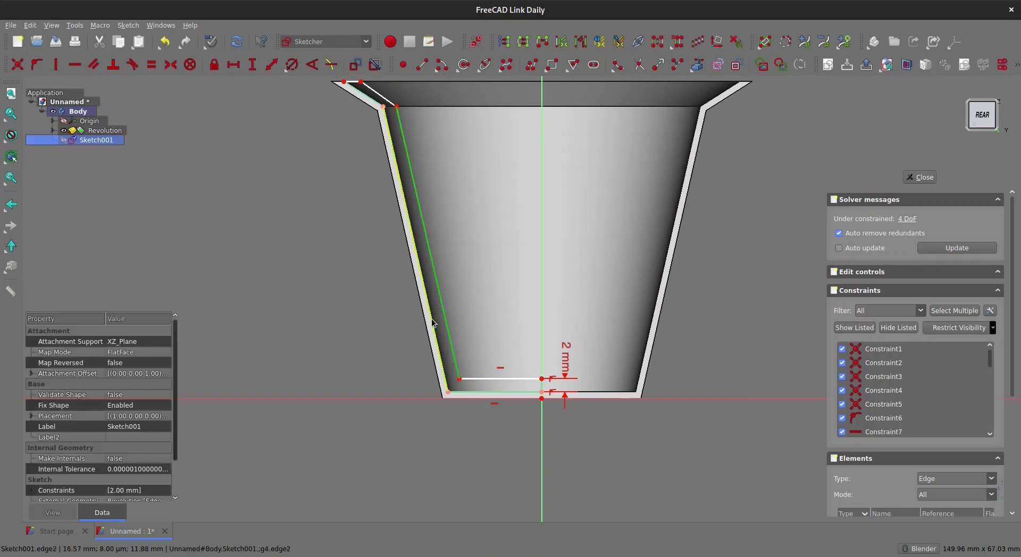
pyautogui.click(433, 322)
pyautogui.press('p')
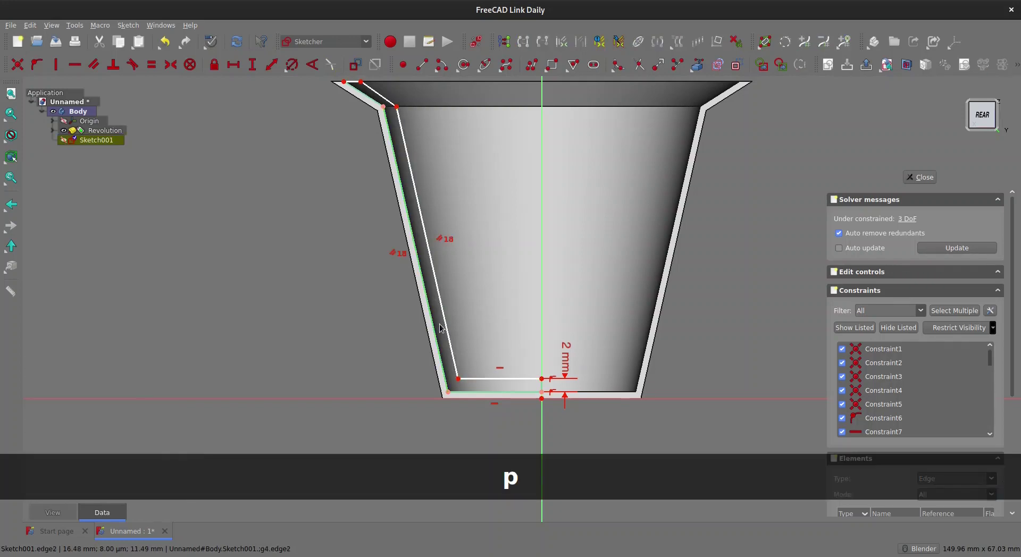
pyautogui.scroll(5, 405, 194)
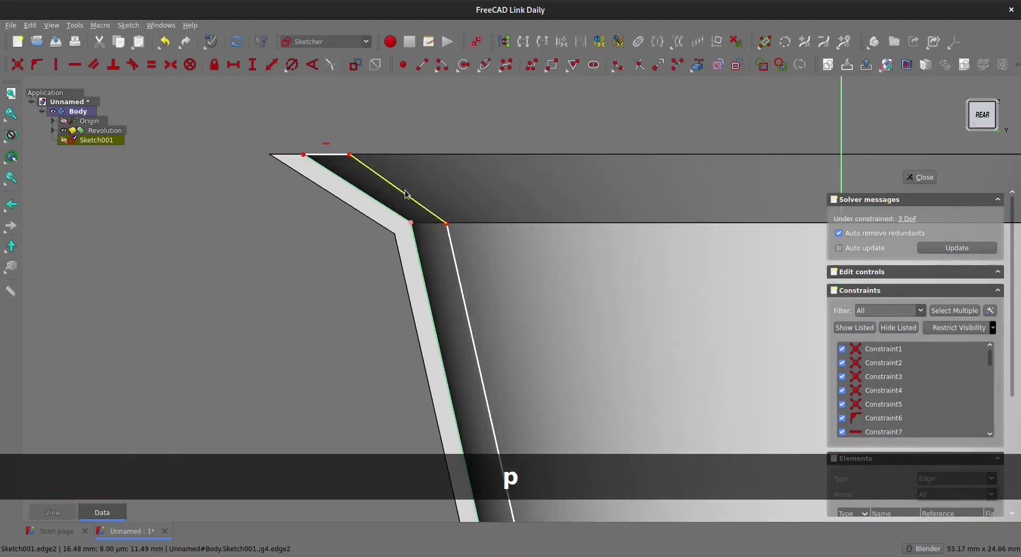
pyautogui.click(407, 194)
pyautogui.click(386, 208)
pyautogui.press('p')
# - Select the outer wall, outer bottom line and inner bottom corner for a distance dimension
pyautogui.scroll(-6, 558, 297)
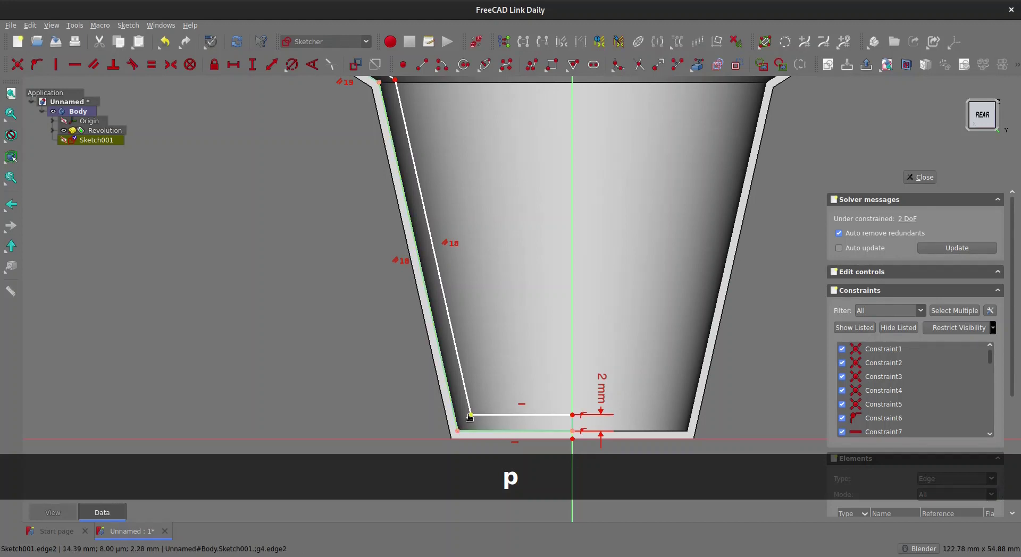
pyautogui.click(455, 424)
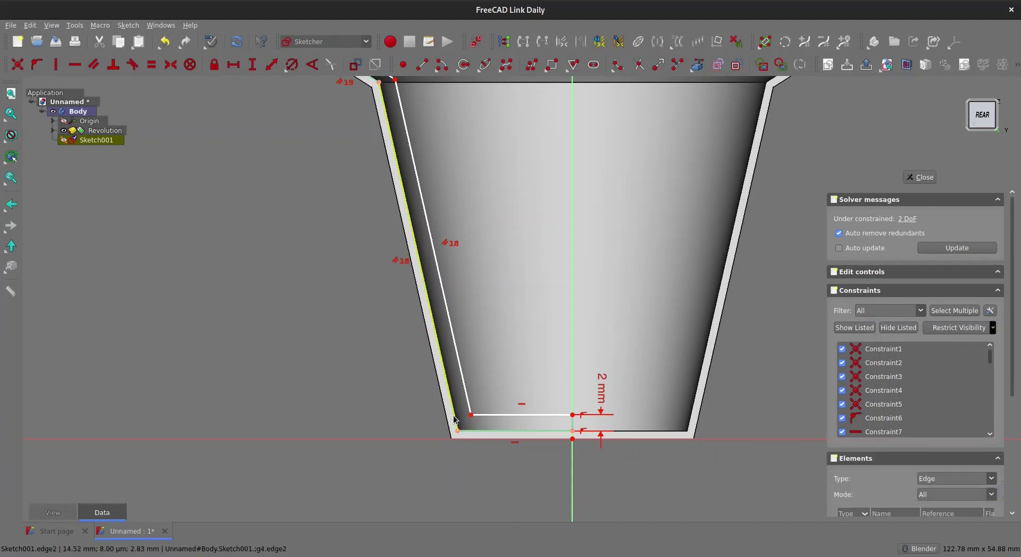
pyautogui.click(486, 427)
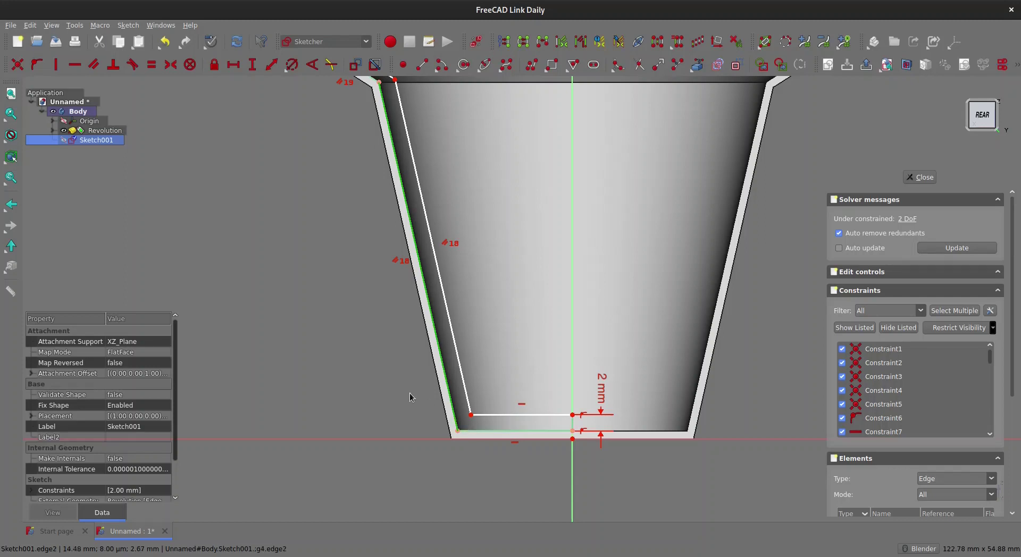
pyautogui.click(471, 415)
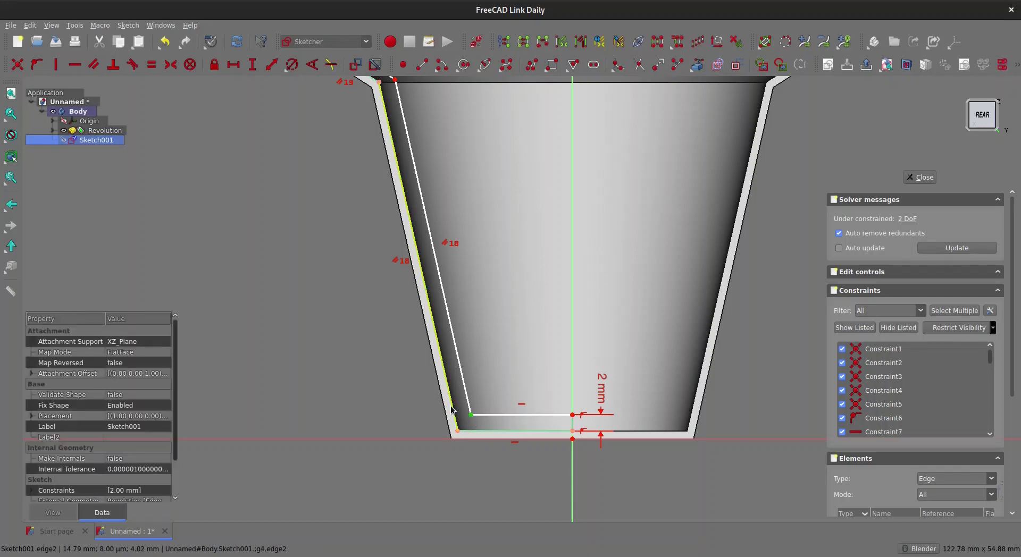
# - Dimension the outer wall distance with the formula Constraints.thickness (2 mm)
pyautogui.press('k')
pyautogui.press('d')
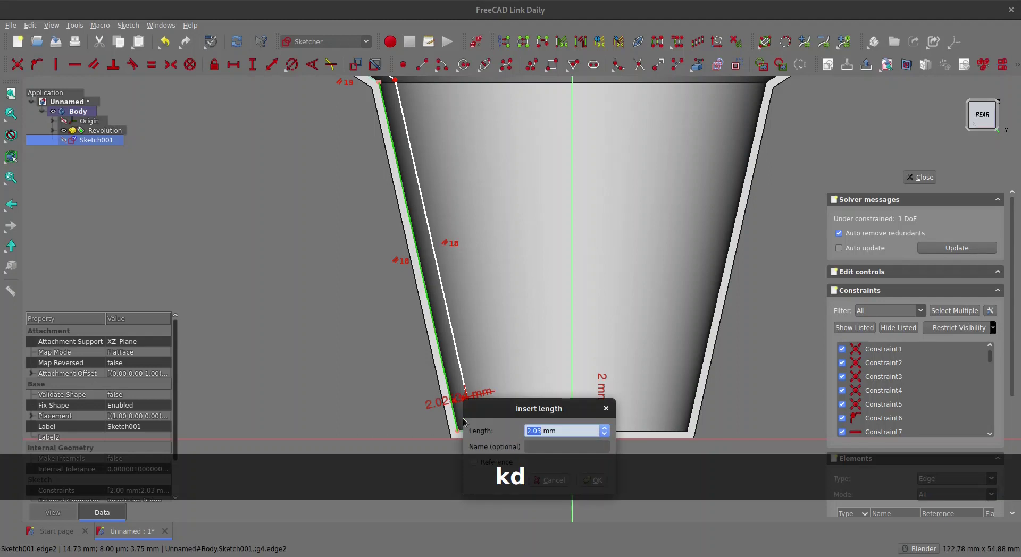
pyautogui.press('=')
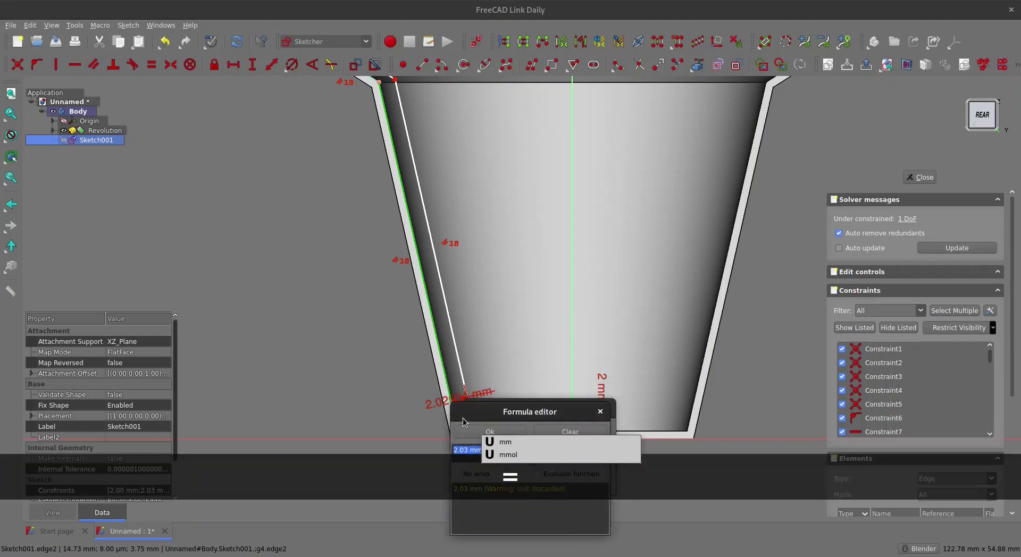
pyautogui.write('Con')
pyautogui.press('Tab')
pyautogui.write('.thi')
pyautogui.press('Tab')
pyautogui.press('Return')
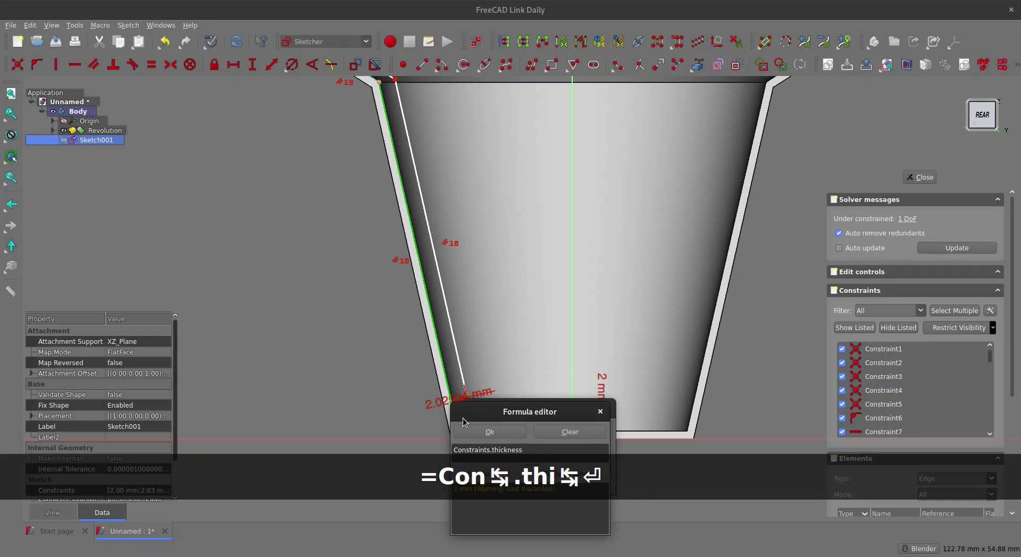
pyautogui.press('Return')
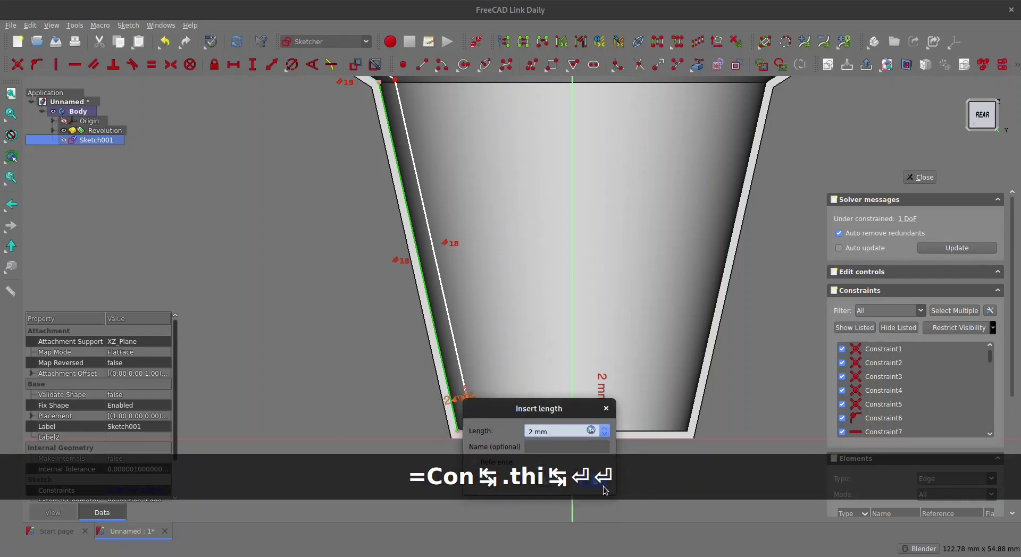
pyautogui.press('Return')
# - Set the flare gap from the inner corner to Constraints.thickness, fully constraining the profile
pyautogui.scroll(4, 460, 267)
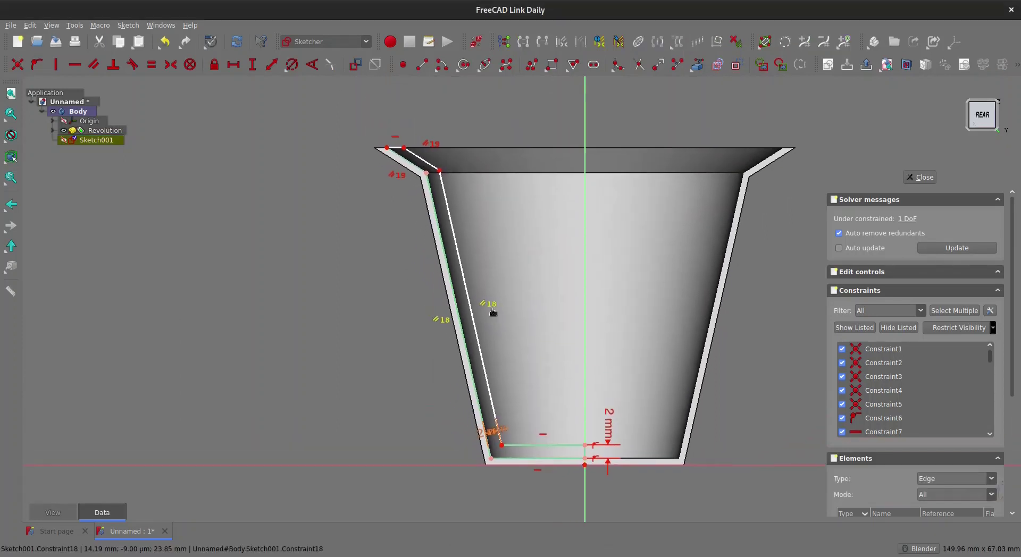
pyautogui.click(420, 186)
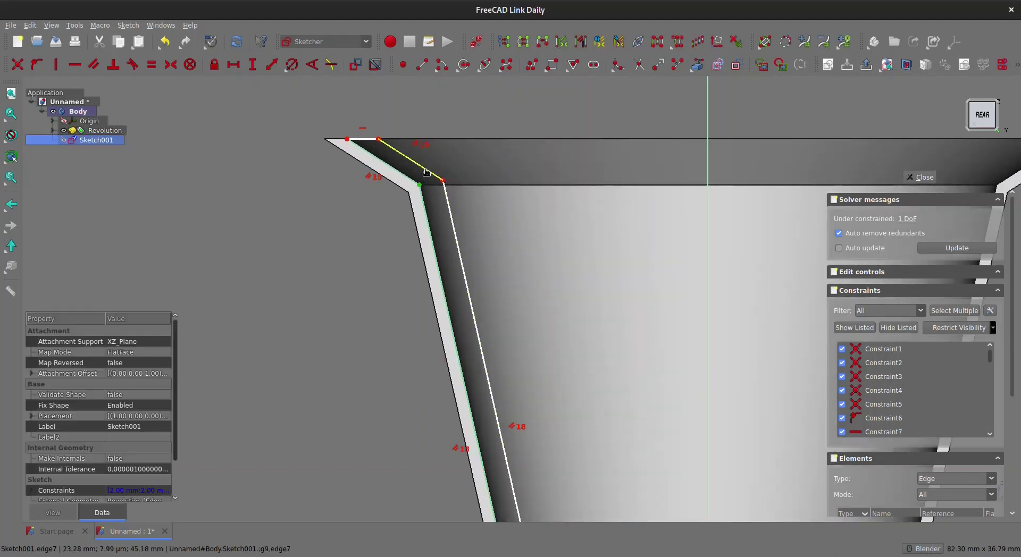
pyautogui.click(425, 173)
pyautogui.press('k')
pyautogui.press('d')
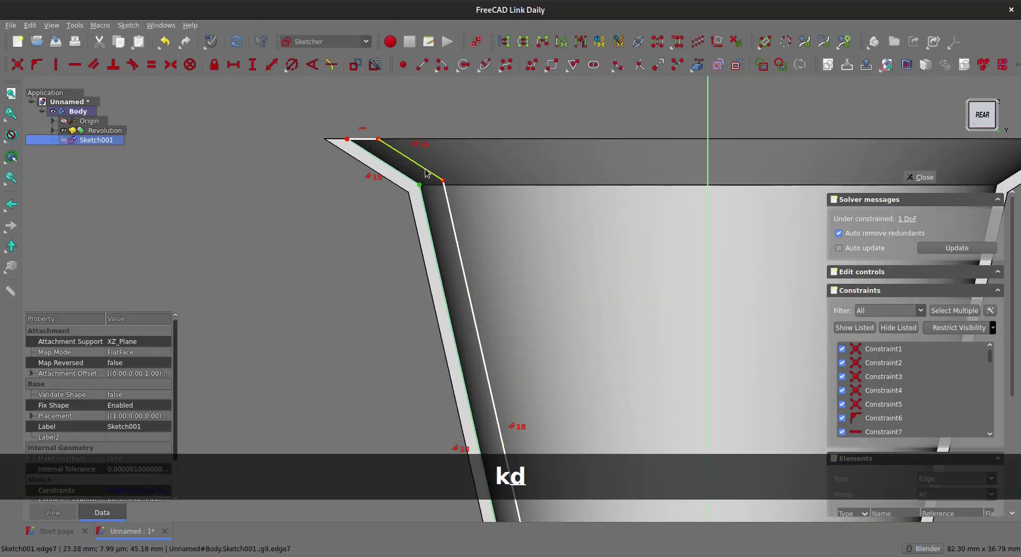
pyautogui.press('=')
pyautogui.write('Con')
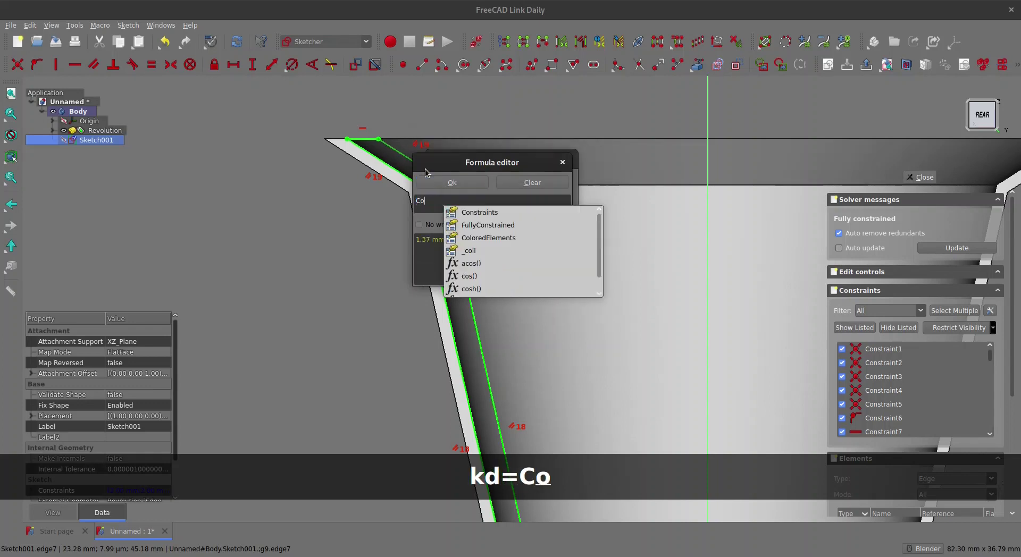
pyautogui.press('Tab')
pyautogui.write('.thi')
pyautogui.press('Tab')
pyautogui.press('Return')
pyautogui.press('Return')
pyautogui.press('Return')
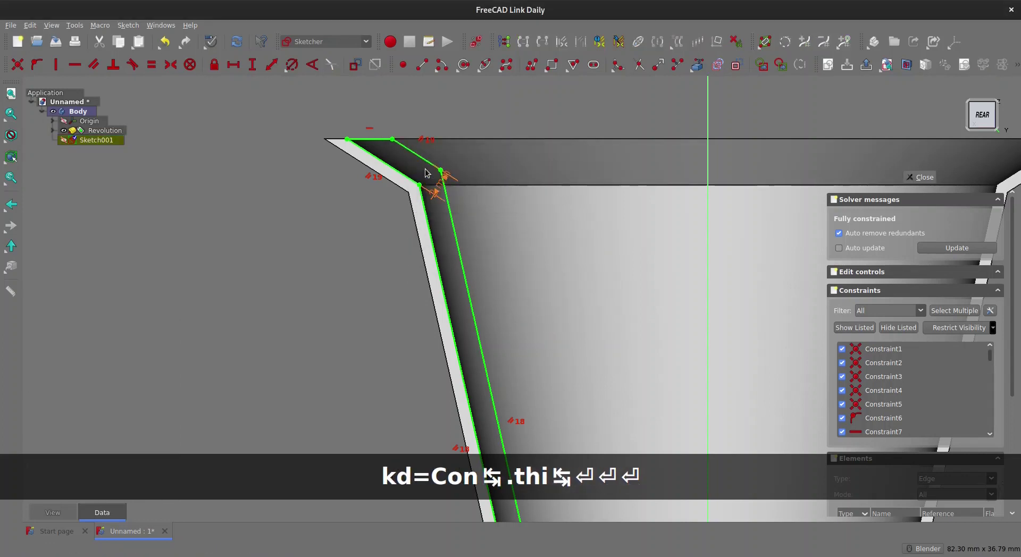
pyautogui.scroll(-6, 478, 222)
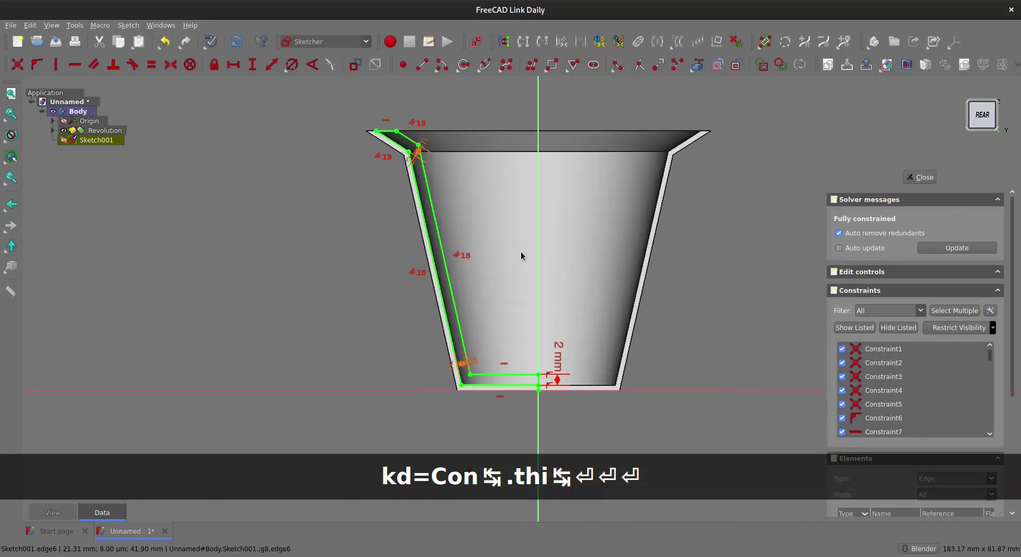
pyautogui.keyDown('shift'); pyautogui.moveTo(528, 264); pyautogui.dragTo(531, 241, button='middle'); pyautogui.keyUp('shift')
pyautogui.scroll(2, 509, 306)
pyautogui.scroll(-2, 371, 202)
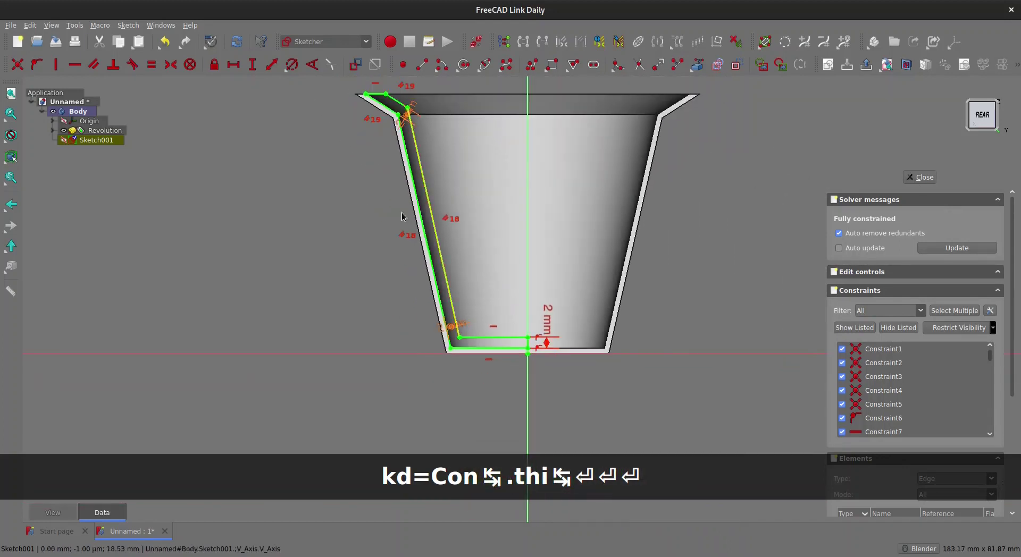
# - Close Sketch001 and return to the Part Design body
pyautogui.click(924, 178)
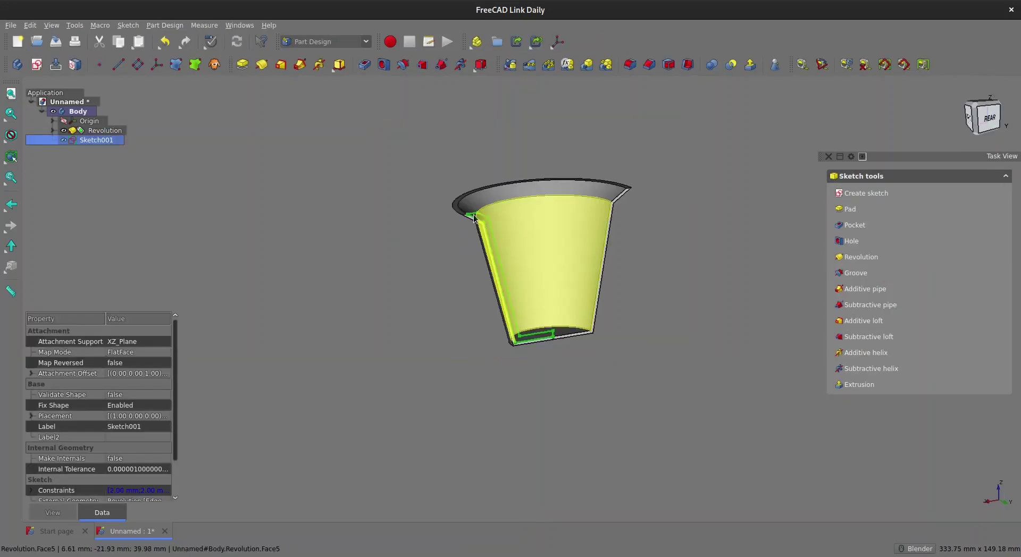
pyautogui.scroll(3, 454, 214)
pyautogui.keyDown('shift'); pyautogui.moveTo(581, 255); pyautogui.dragTo(548, 232, button='middle'); pyautogui.keyUp('shift')
# - Pad Sketch001, previewing a 10 mm solid along the cup wall
pyautogui.click(849, 212)
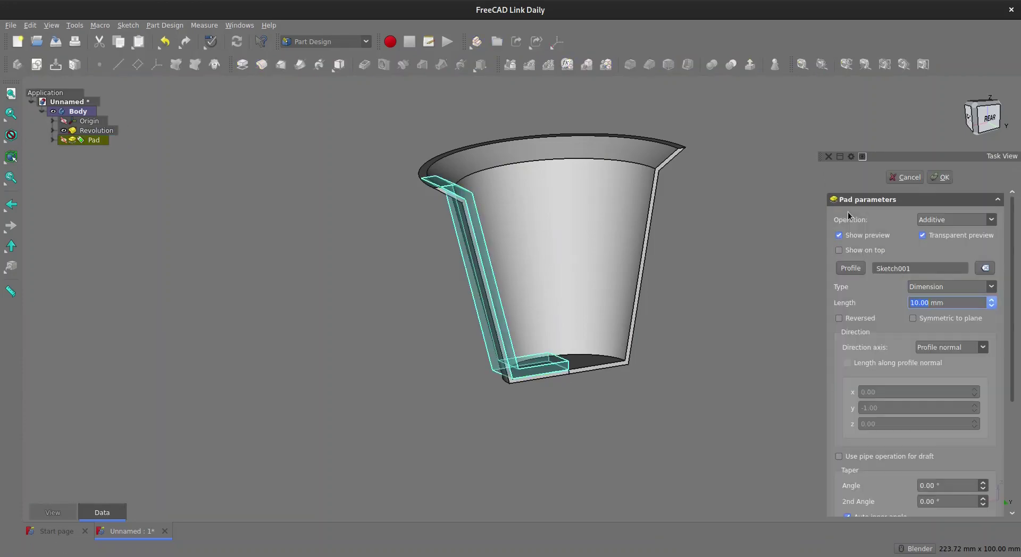
pyautogui.scroll(5, 406, 224)
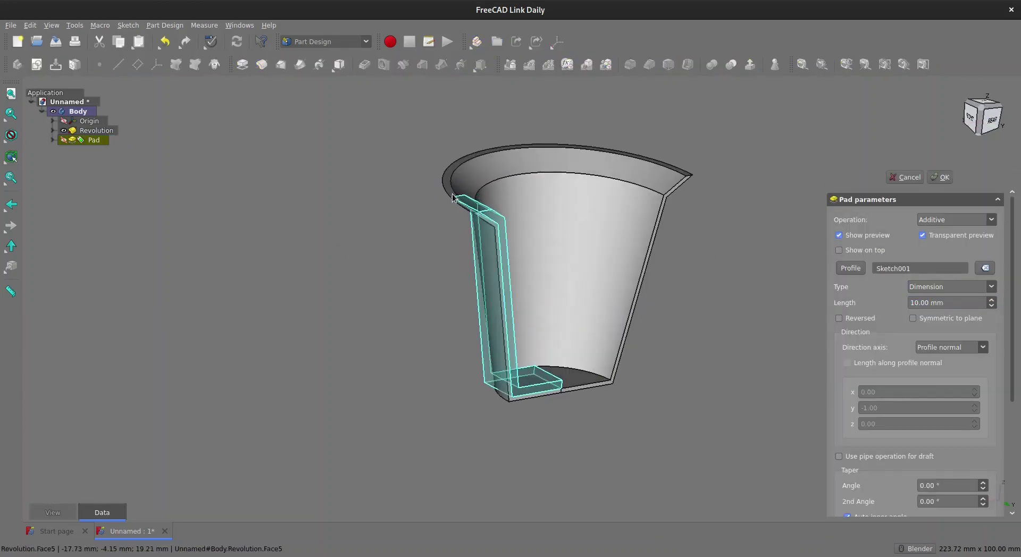
pyautogui.scroll(-5, 501, 290)
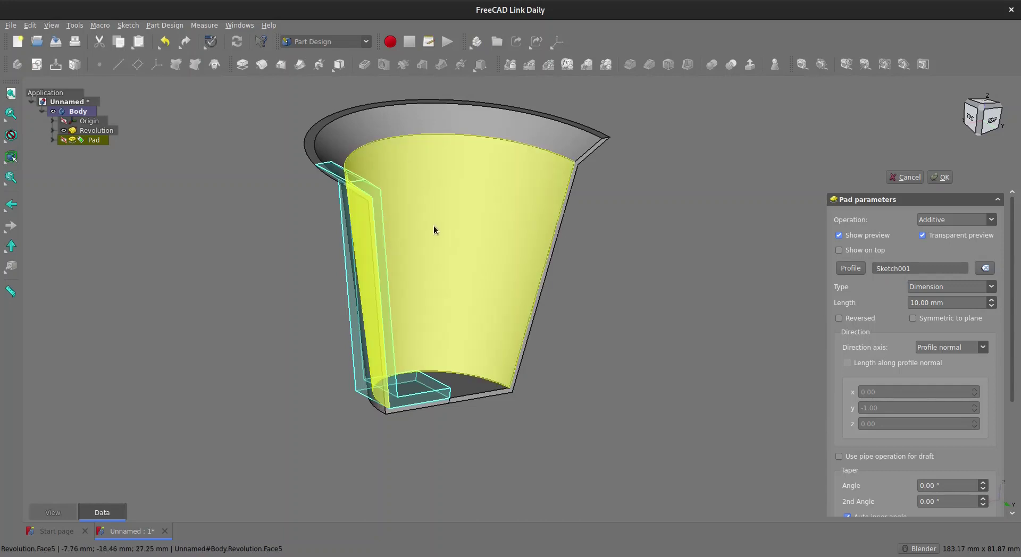
pyautogui.moveTo(429, 225); pyautogui.dragTo(410, 215, button='middle')
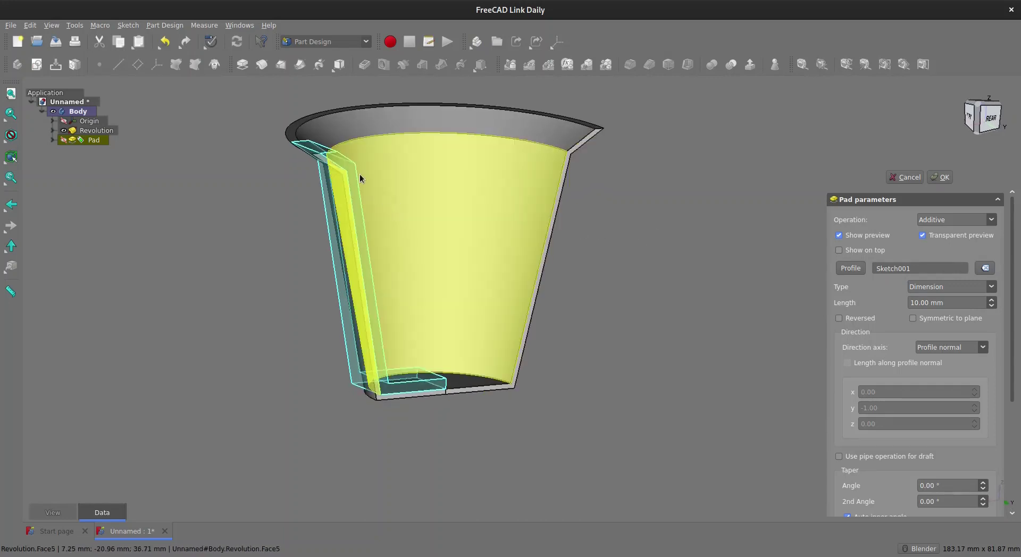
pyautogui.moveTo(357, 172); pyautogui.dragTo(386, 205, button='middle')
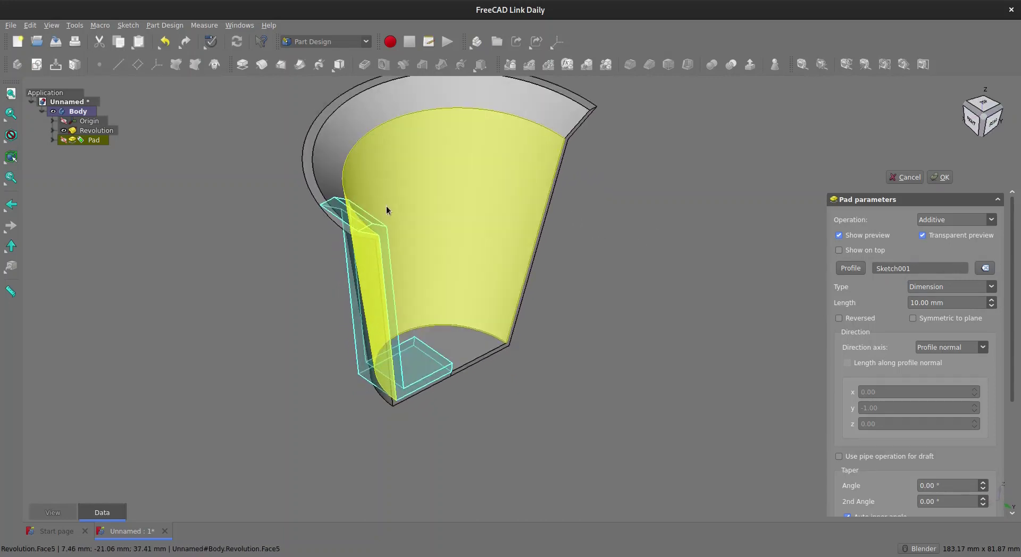
# - Set the pad type to To last and reverse its direction
pyautogui.click(953, 289)
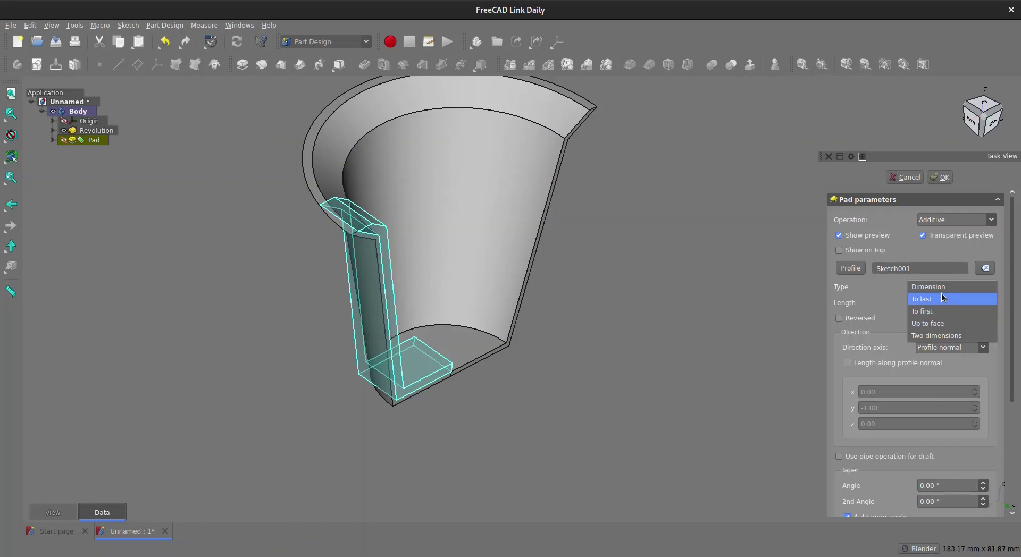
pyautogui.click(942, 298)
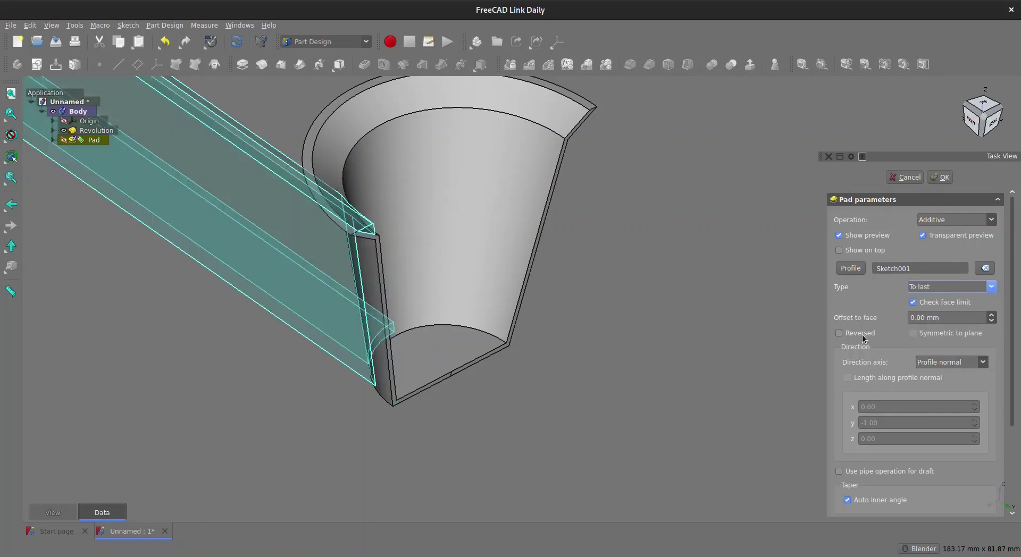
pyautogui.click(861, 334)
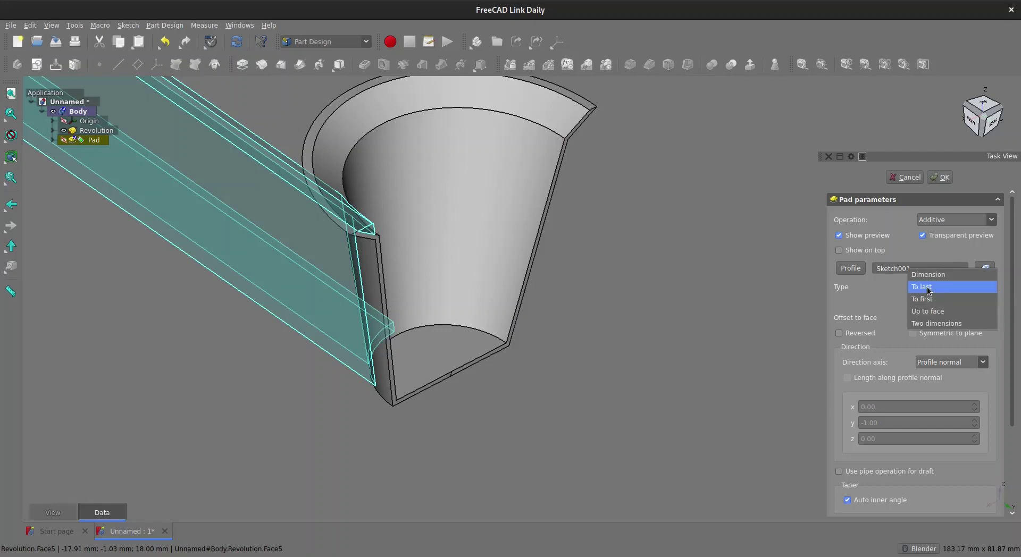
# - Switch the pad to To first with Check face limit off, then to Up to face
pyautogui.click(929, 297)
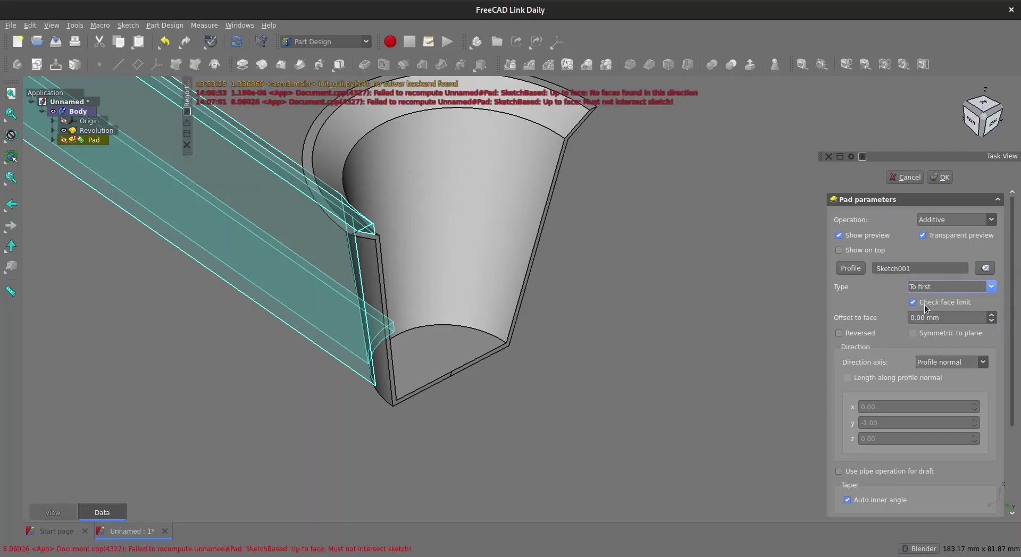
pyautogui.click(925, 303)
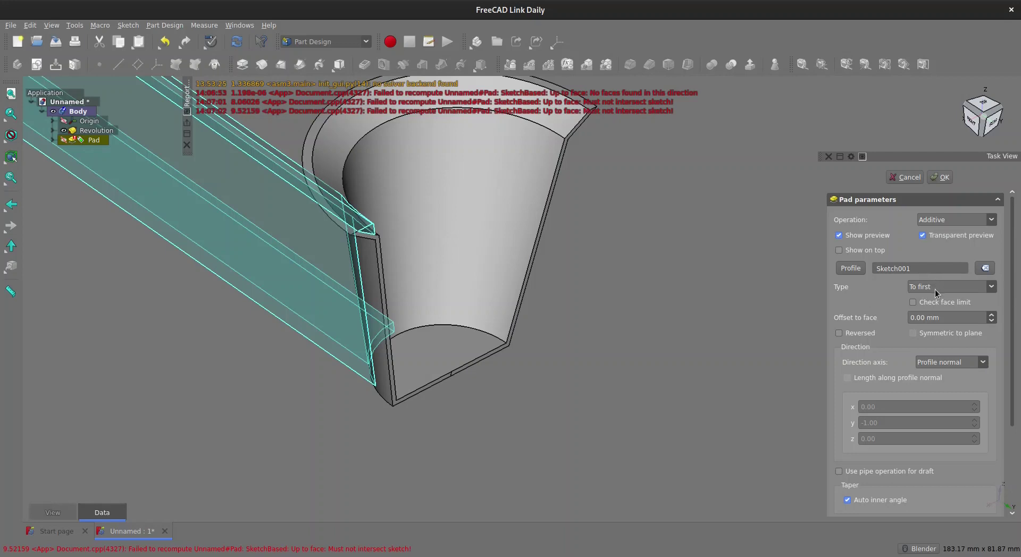
pyautogui.click(935, 289)
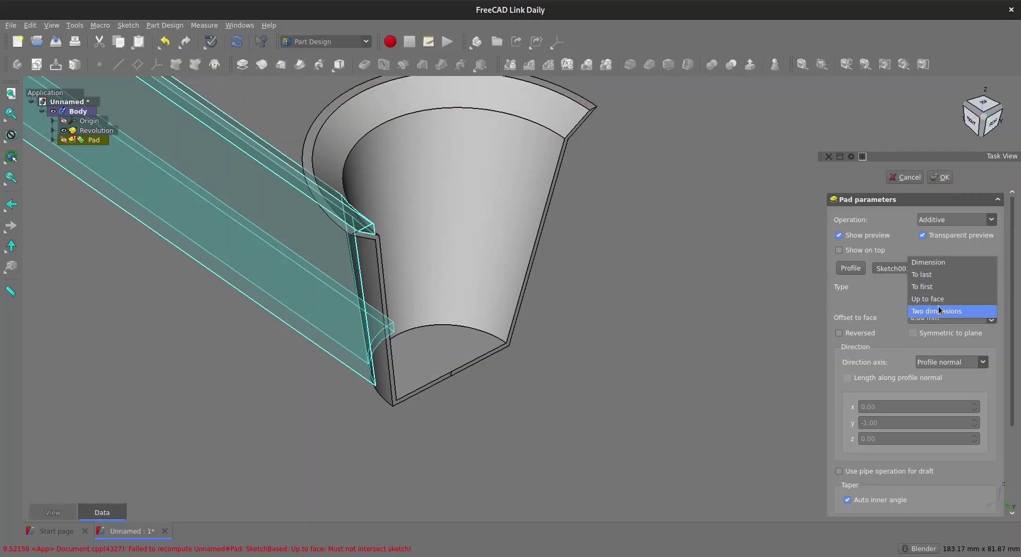
pyautogui.click(937, 303)
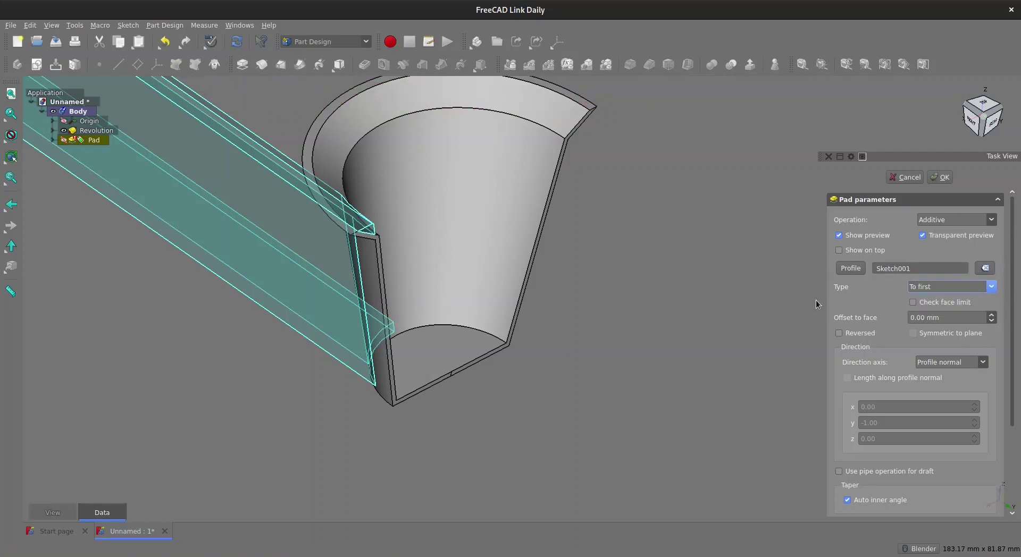
# - Limit the pad Up to face on the cup's inner conical face, Revolution:Face5
pyautogui.click(914, 288)
pyautogui.click(923, 300)
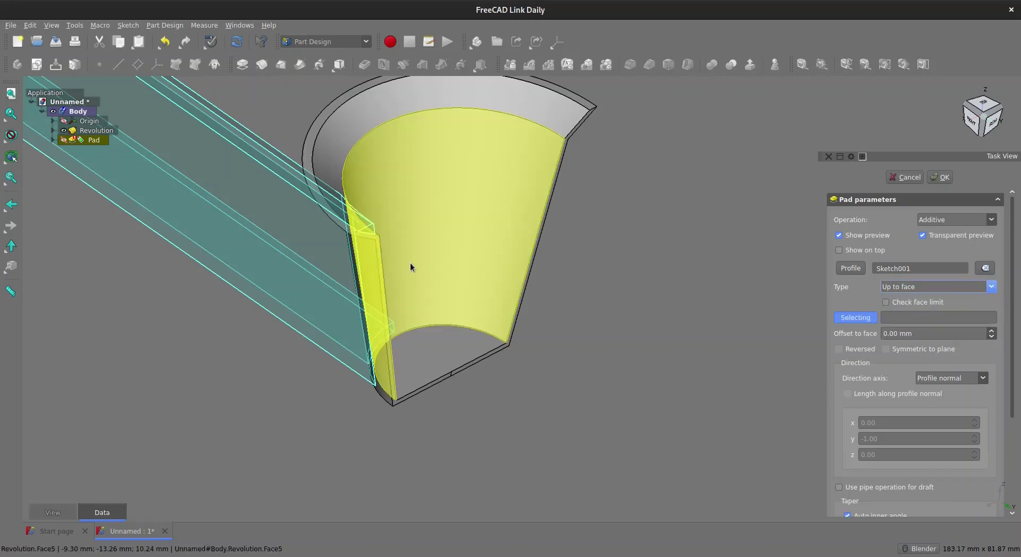
pyautogui.moveTo(492, 248); pyautogui.dragTo(447, 231, button='middle')
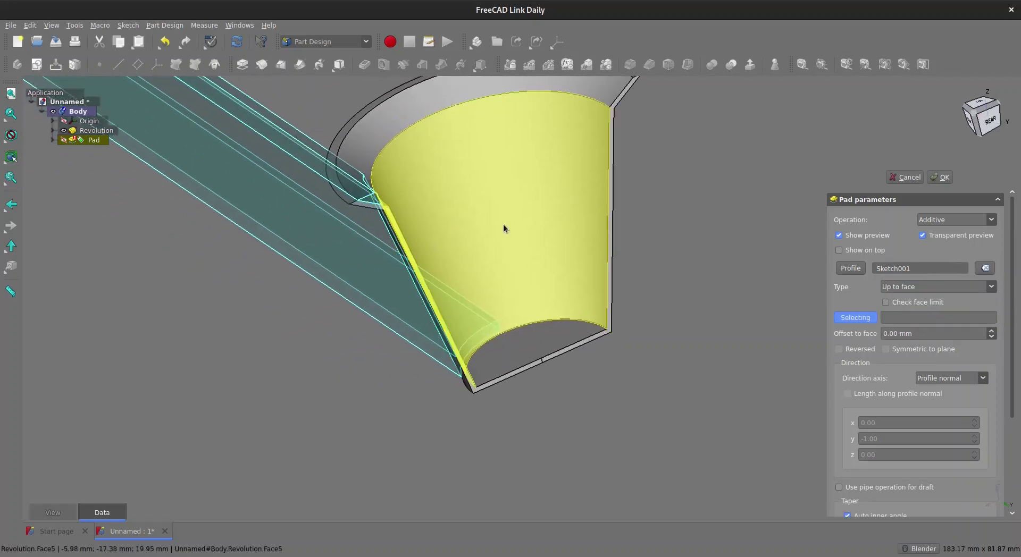
pyautogui.click(419, 191)
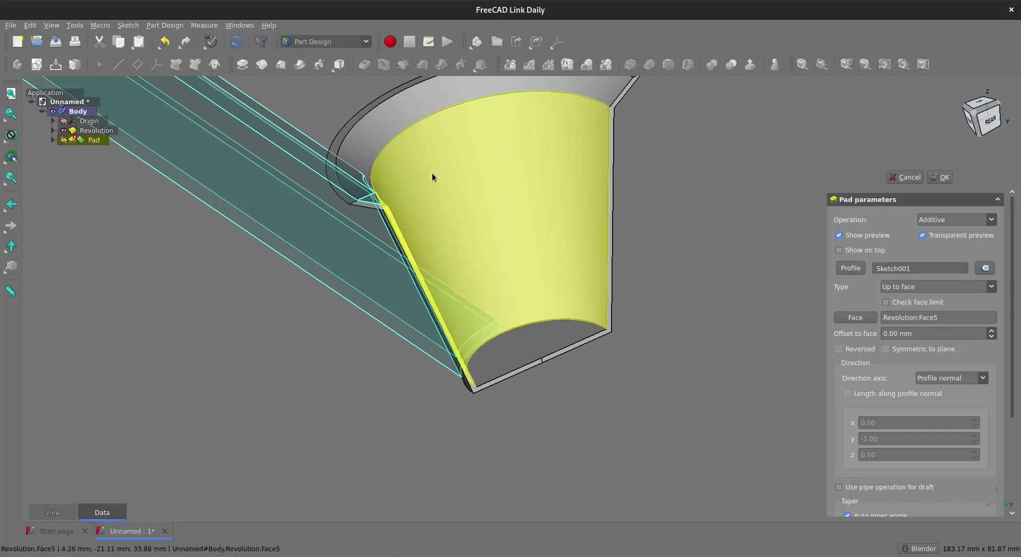
pyautogui.moveTo(432, 174); pyautogui.dragTo(475, 193, button='middle')
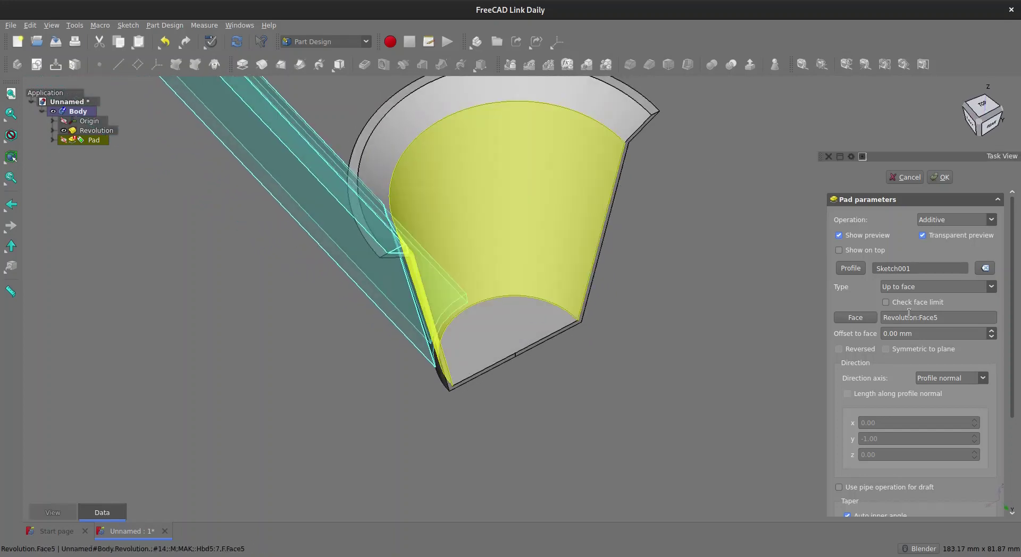
# - Change the pad type to To first, then To last, and inspect the preview
pyautogui.click(900, 290)
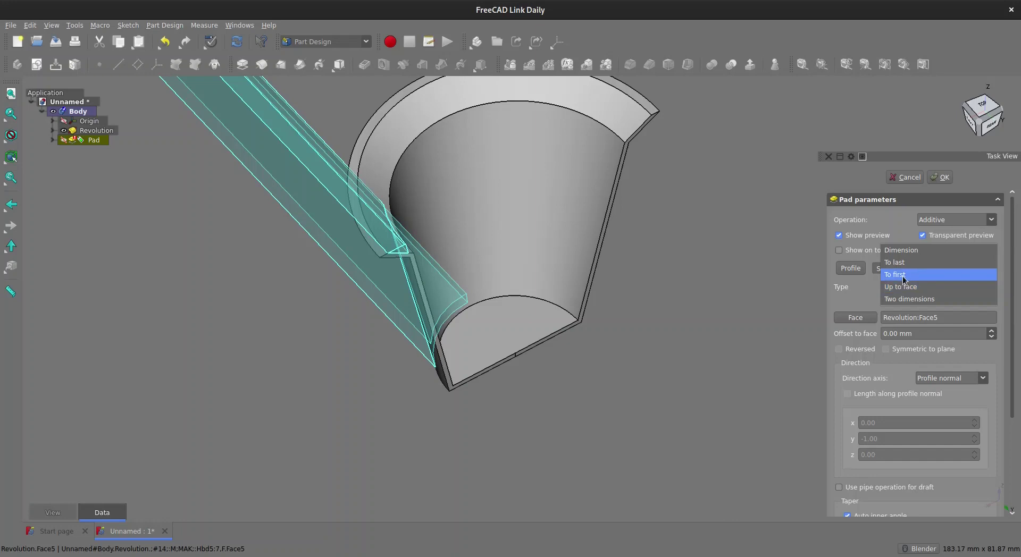
pyautogui.click(903, 277)
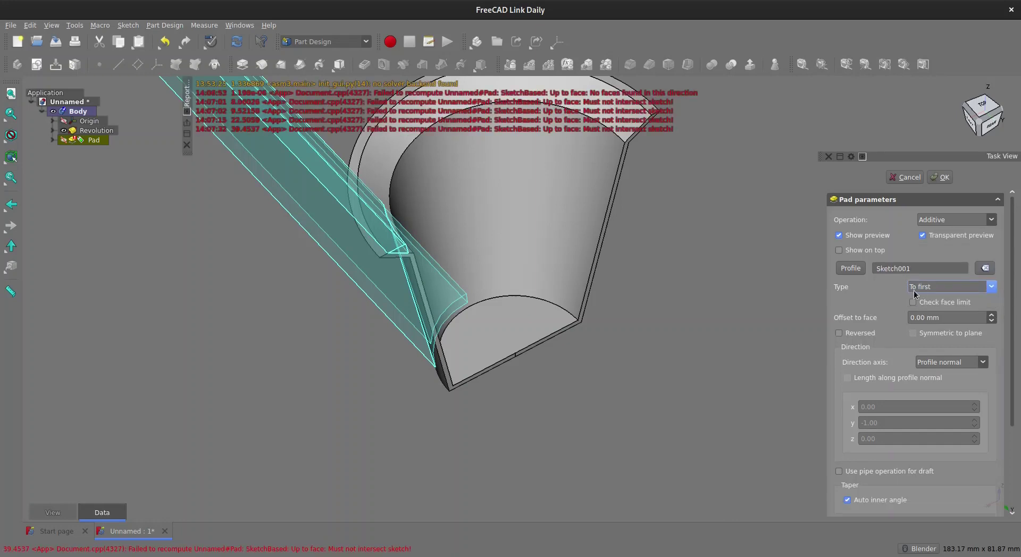
pyautogui.click(915, 288)
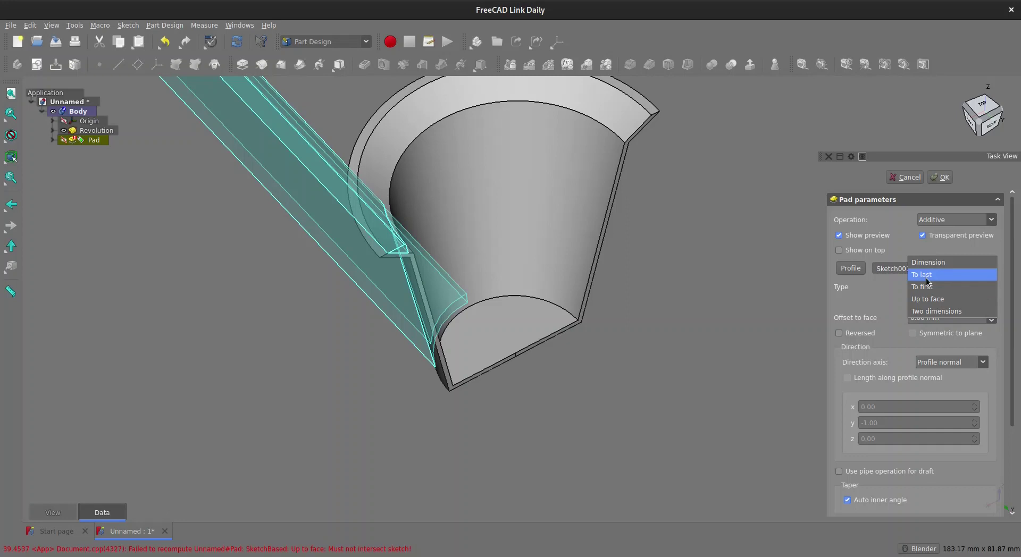
pyautogui.click(926, 275)
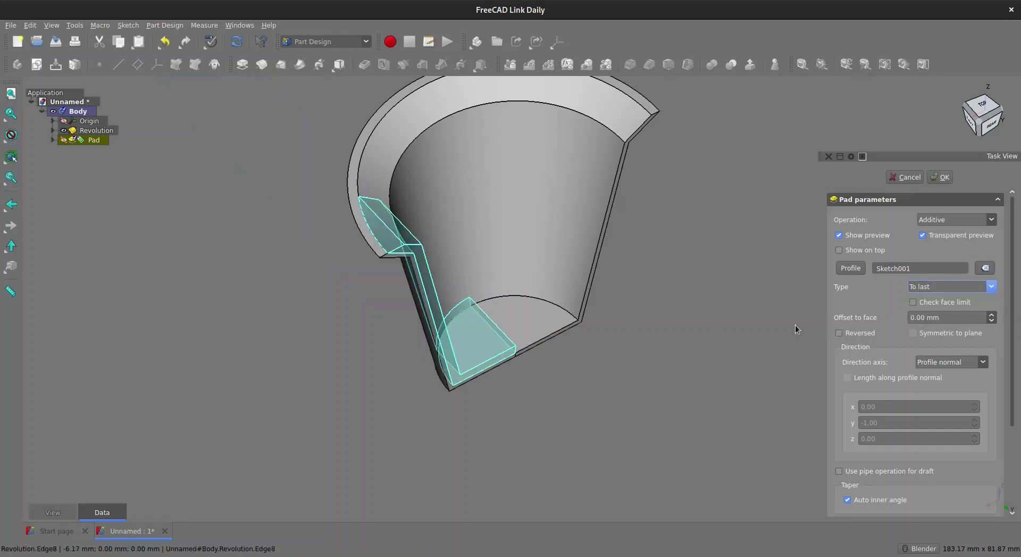
pyautogui.moveTo(625, 361); pyautogui.dragTo(479, 297, button='middle')
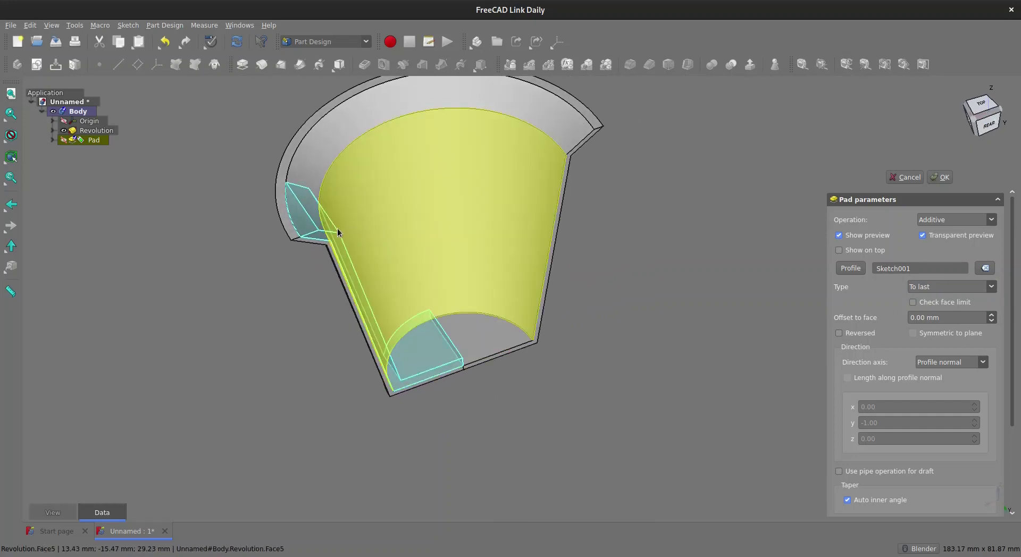
pyautogui.moveTo(401, 266); pyautogui.dragTo(525, 286, button='middle')
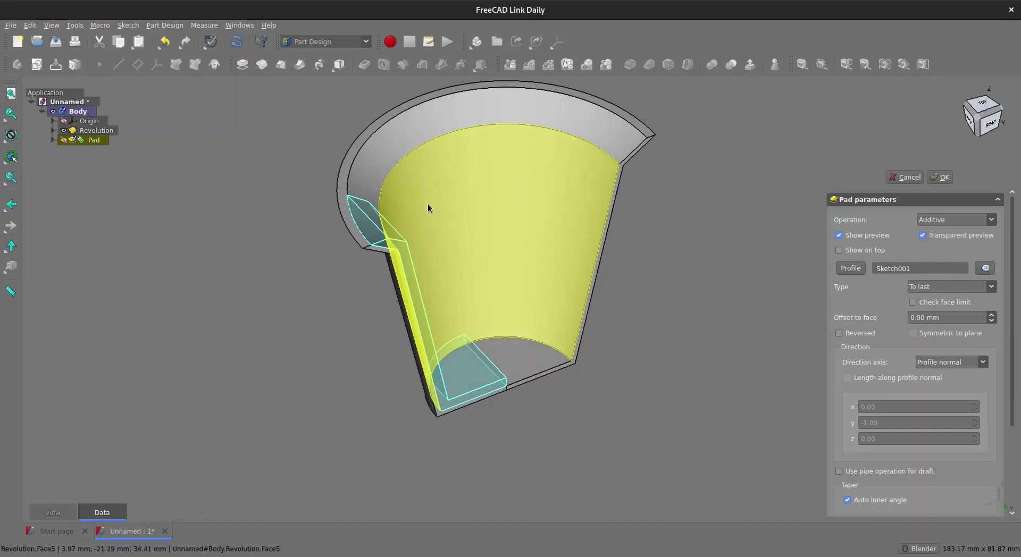
pyautogui.scroll(2, 393, 207)
pyautogui.scroll(1, 395, 207)
pyautogui.scroll(-1, 324, 206)
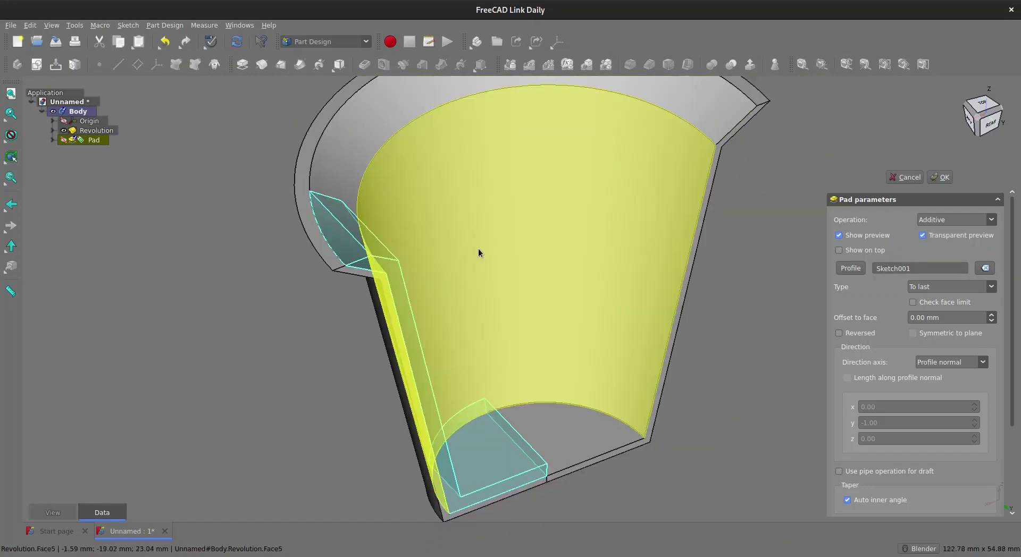
pyautogui.moveTo(479, 253); pyautogui.dragTo(464, 230, button='middle')
pyautogui.scroll(-3, 530, 301)
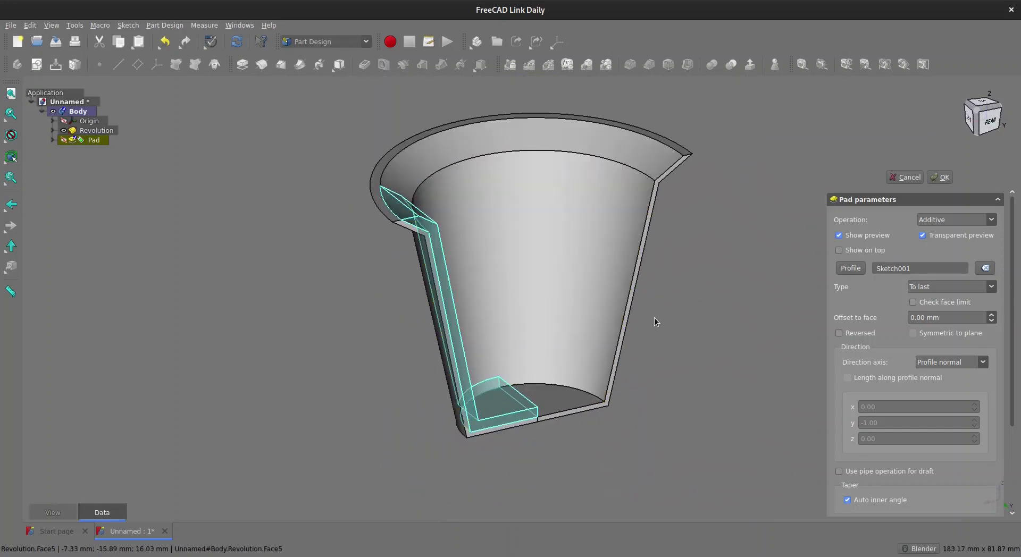
# - Apply the To last pad
pyautogui.click(940, 178)
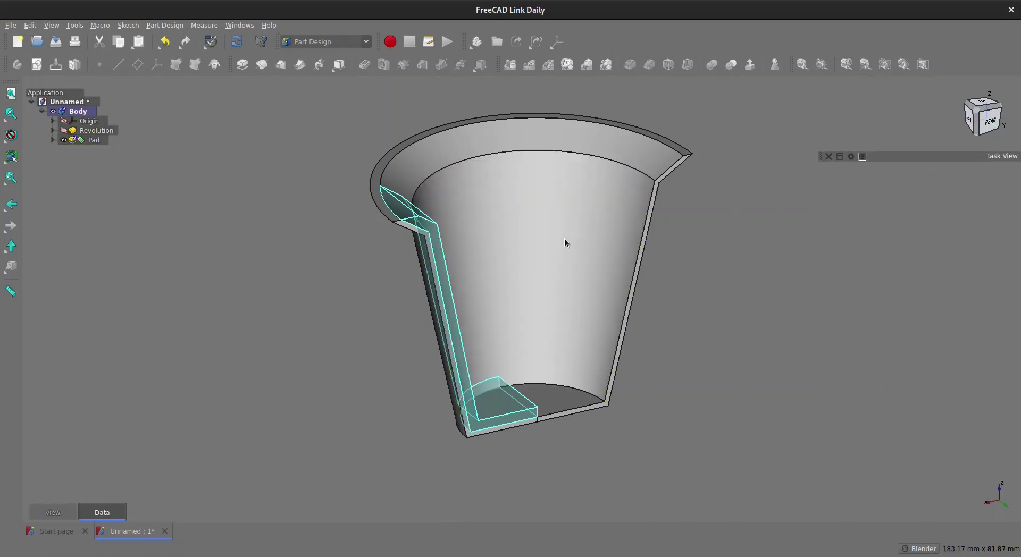
pyautogui.keyDown('shift'); pyautogui.moveTo(459, 302); pyautogui.dragTo(369, 236, button='middle'); pyautogui.keyUp('shift')
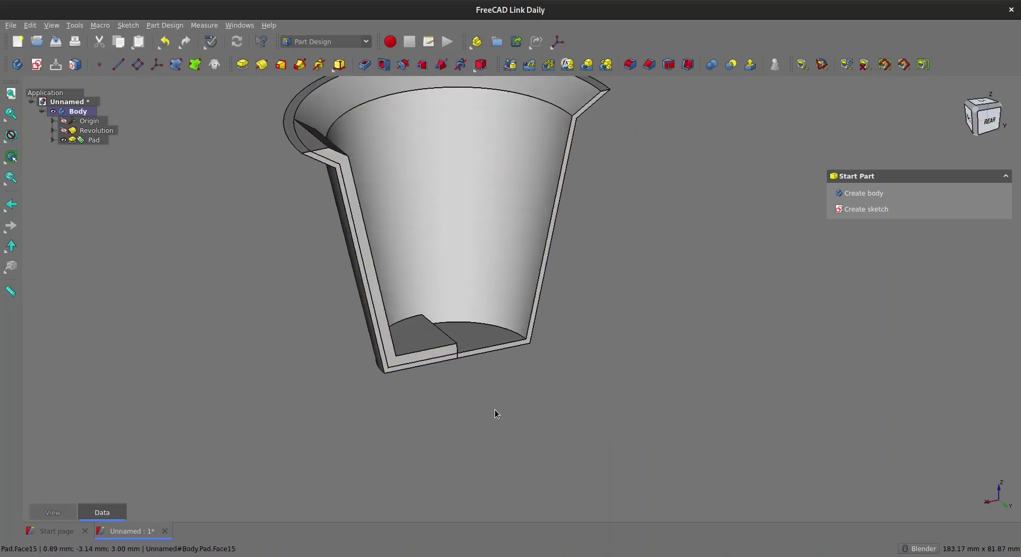
pyautogui.moveTo(490, 410); pyautogui.dragTo(432, 379, button='middle')
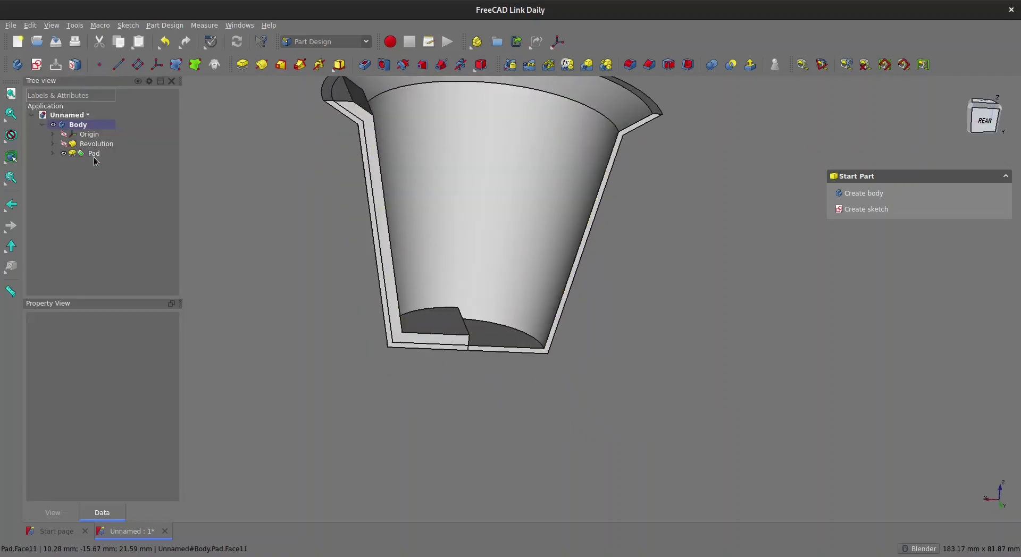
# - Mirror the Pad feature across the vertical sketch axis
pyautogui.click(94, 154)
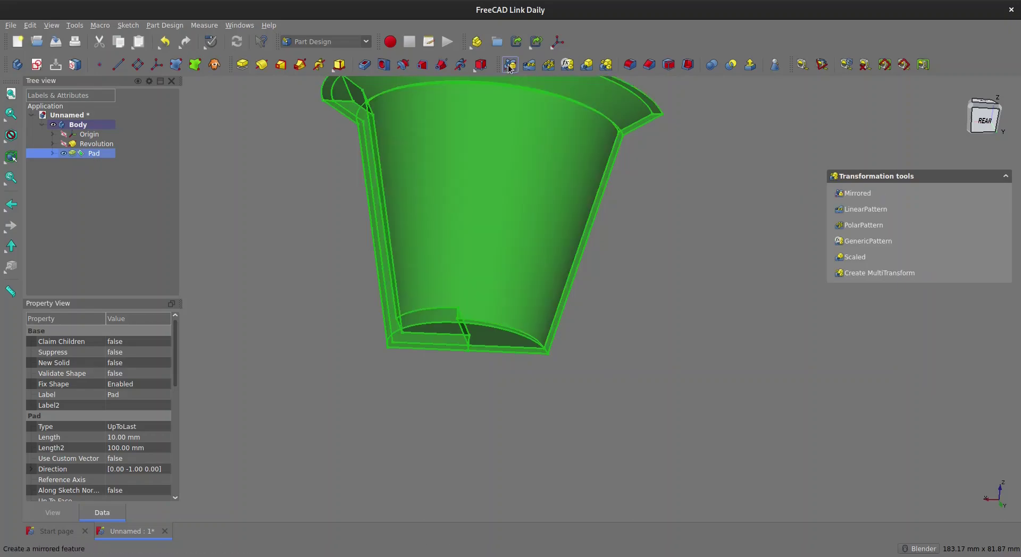
pyautogui.click(510, 66)
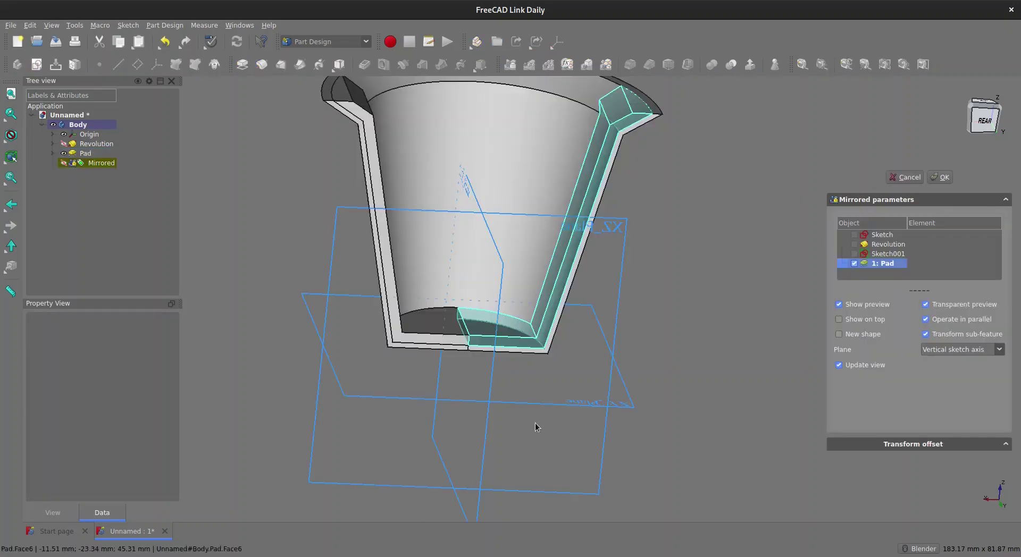
pyautogui.click(940, 177)
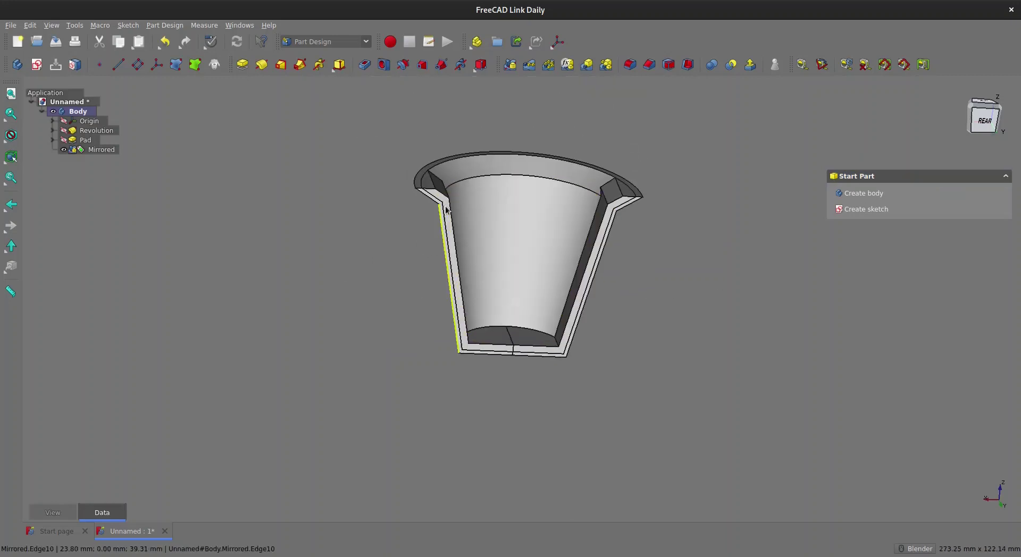
# - Inspect the mirrored lining's wall and floor edges from several angles
pyautogui.scroll(3, 449, 213)
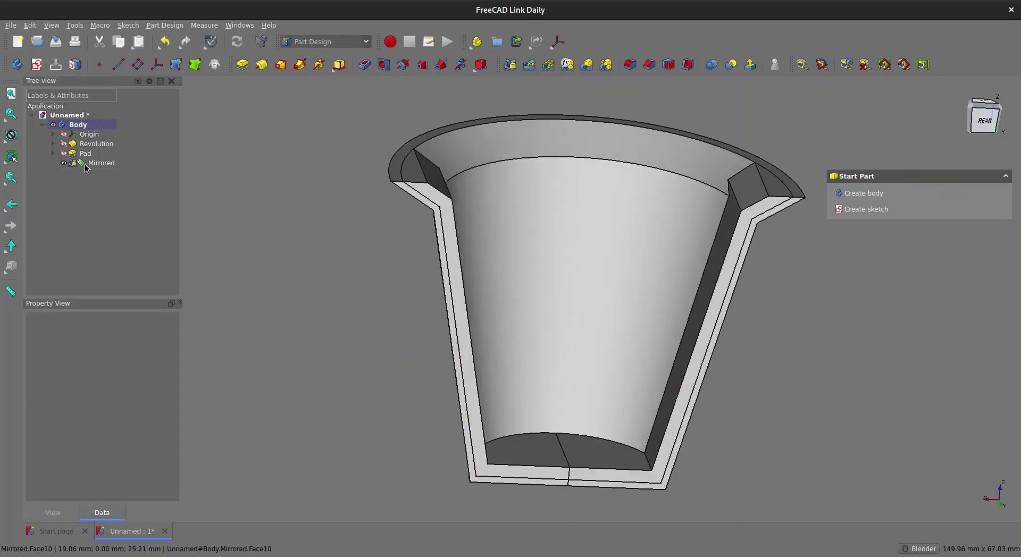
pyautogui.click(475, 458)
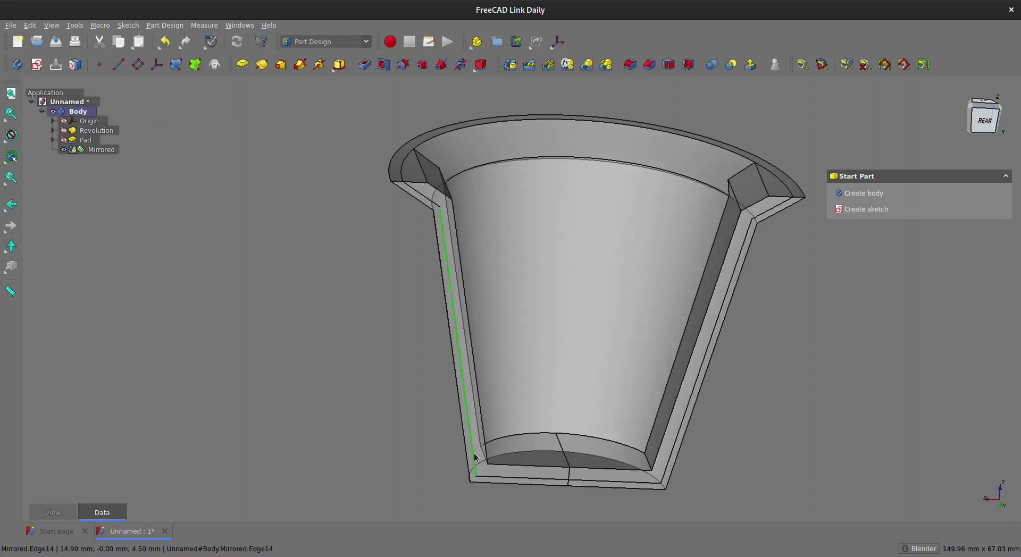
pyautogui.click(588, 484)
pyautogui.click(619, 486)
pyautogui.click(618, 486)
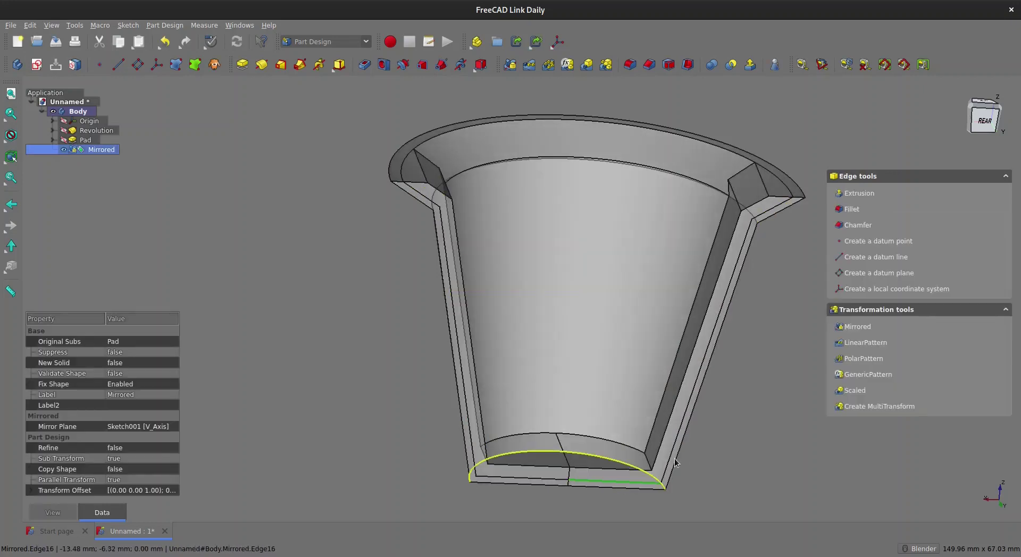
pyautogui.click(673, 452)
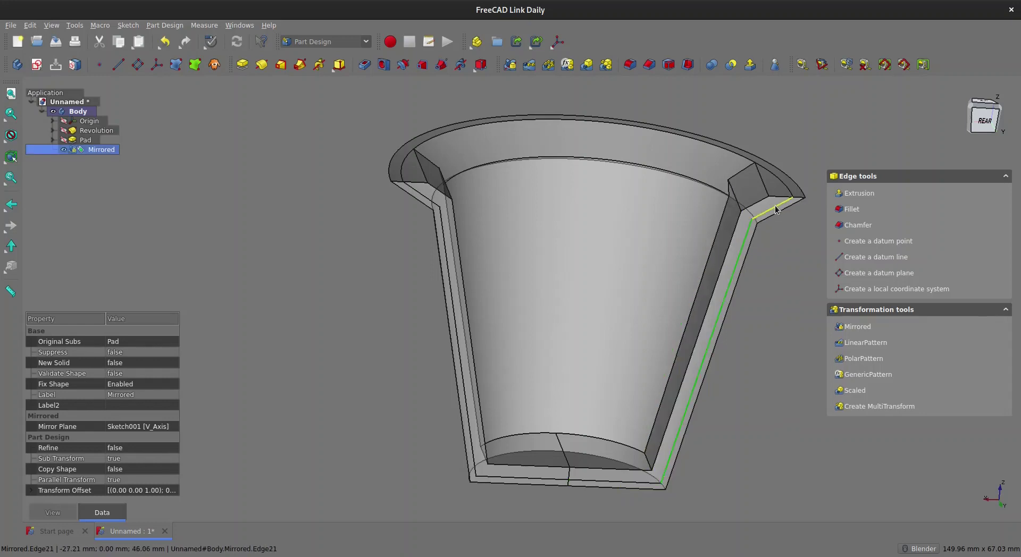
pyautogui.click(771, 250)
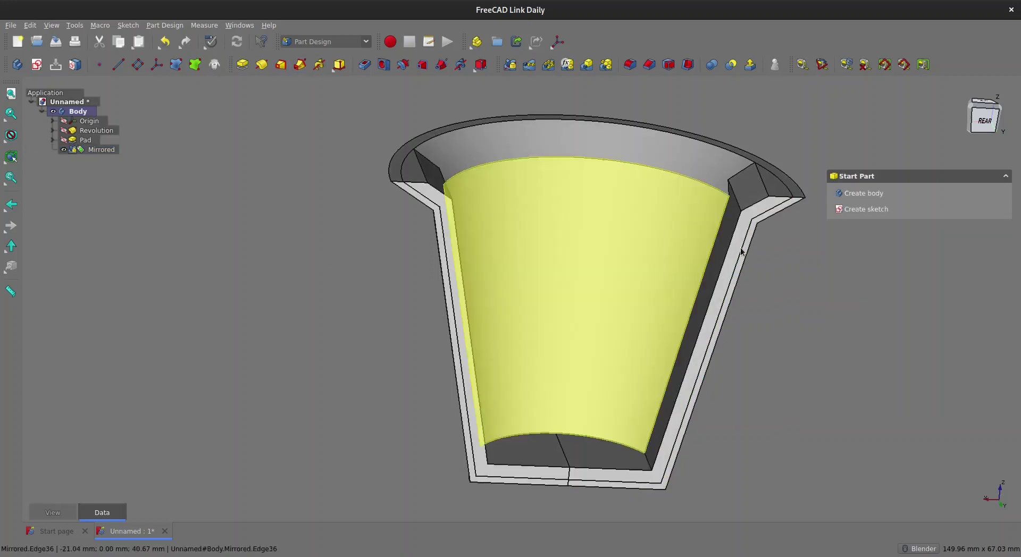
pyautogui.moveTo(589, 253); pyautogui.dragTo(568, 246, button='middle')
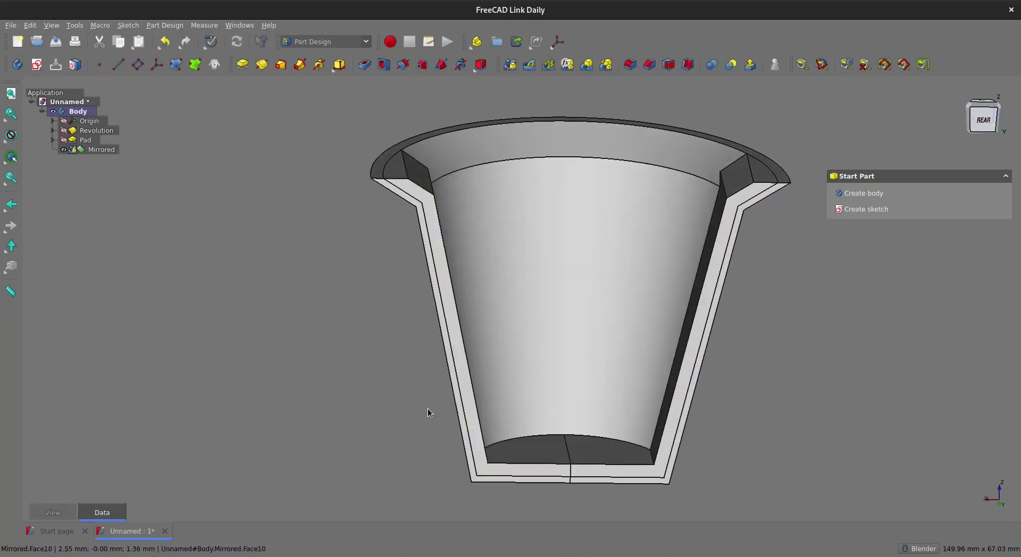
pyautogui.moveTo(754, 387); pyautogui.dragTo(340, 279, button='middle')
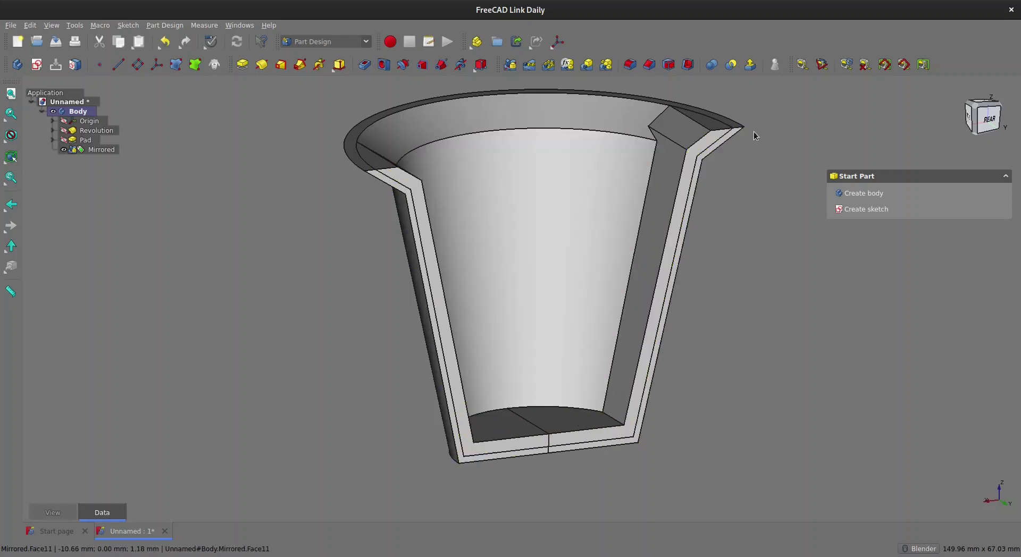
# - Create Sketch002 attached to the YZ_Plane in Plane face mode
pyautogui.click(37, 68)
pyautogui.moveTo(653, 462)
pyautogui.mouseDown(button='middle')
pyautogui.moveTo(554, 454)
pyautogui.moveTo(657, 280)
pyautogui.moveTo(537, 241)
pyautogui.moveTo(464, 238)
pyautogui.mouseUp(button='middle')
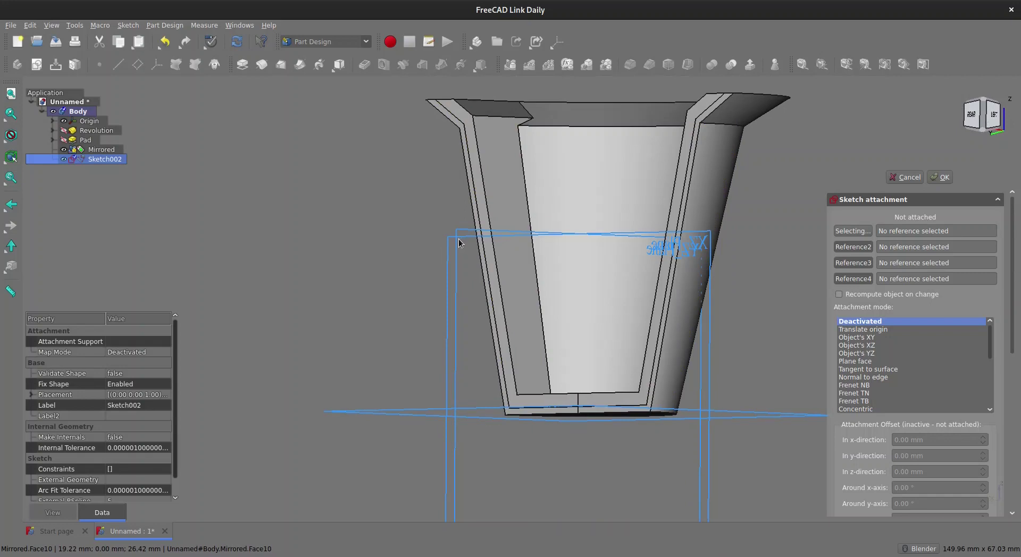
pyautogui.click(460, 242)
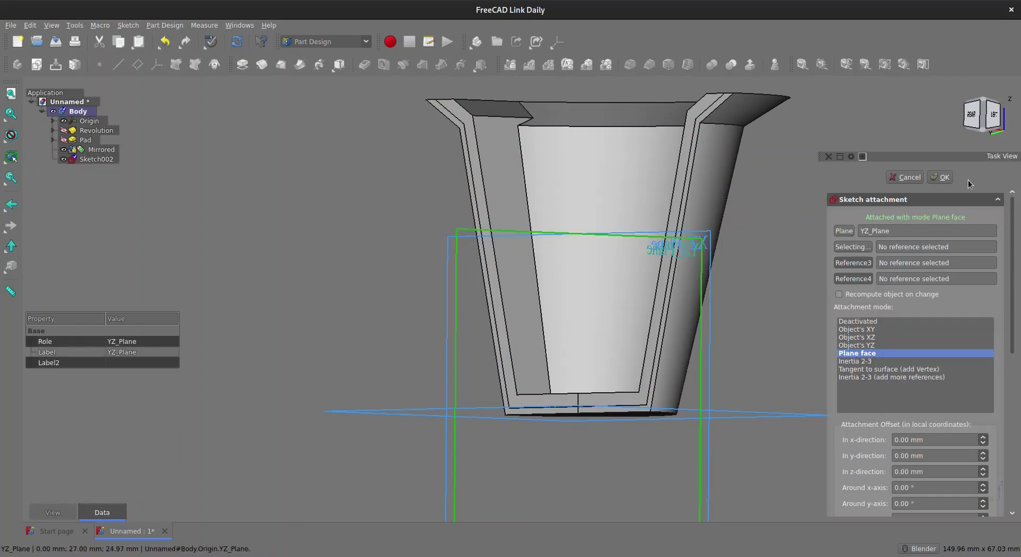
# - Open Sketch002 viewed from its bottom side with the section view on
pyautogui.click(949, 178)
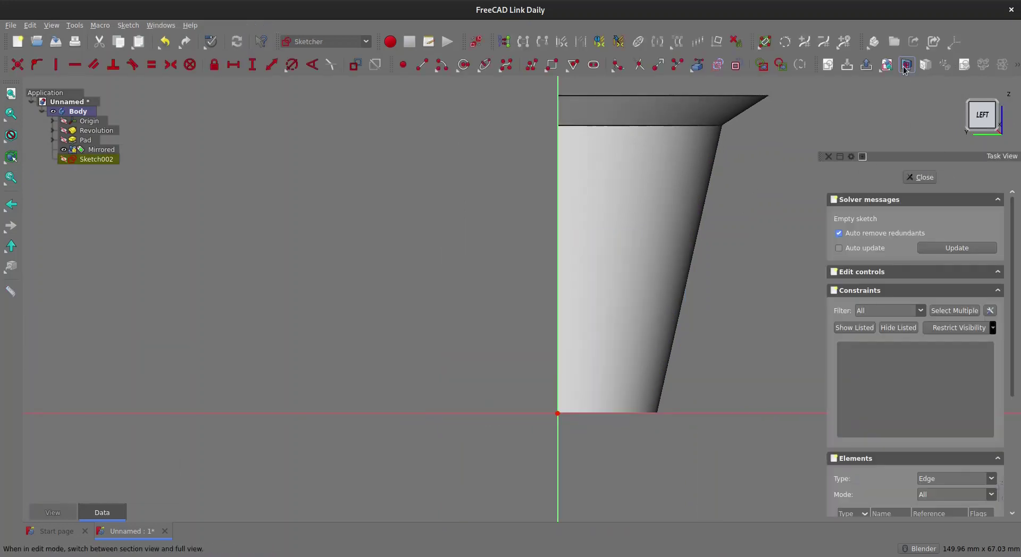
pyautogui.scroll(5, 562, 397)
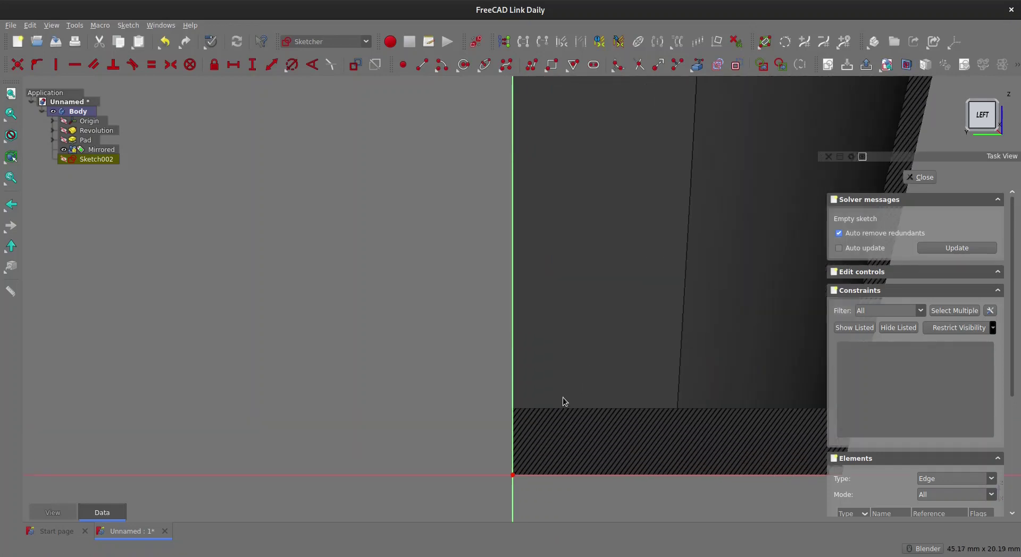
pyautogui.press('g')
pyautogui.press('r')
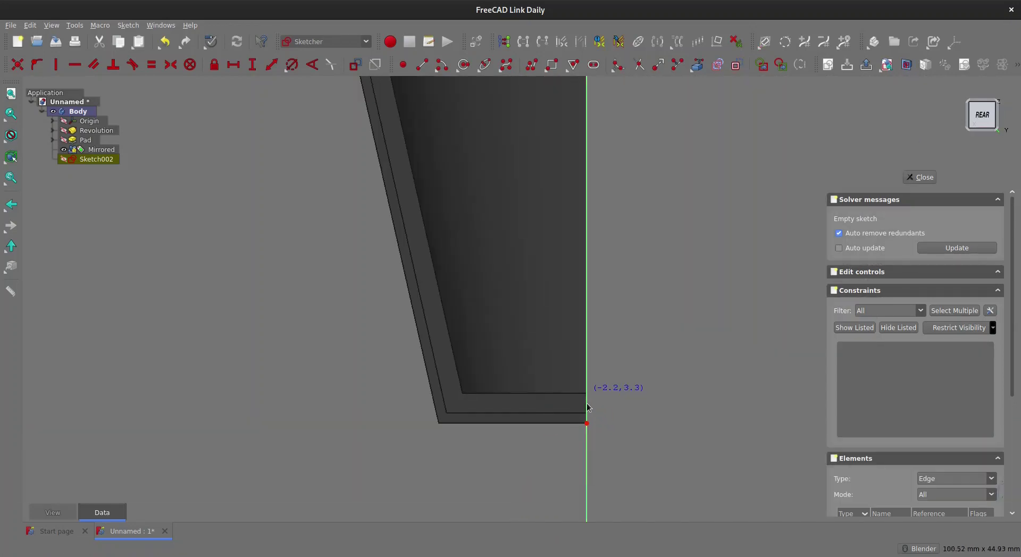
pyautogui.press('Escape')
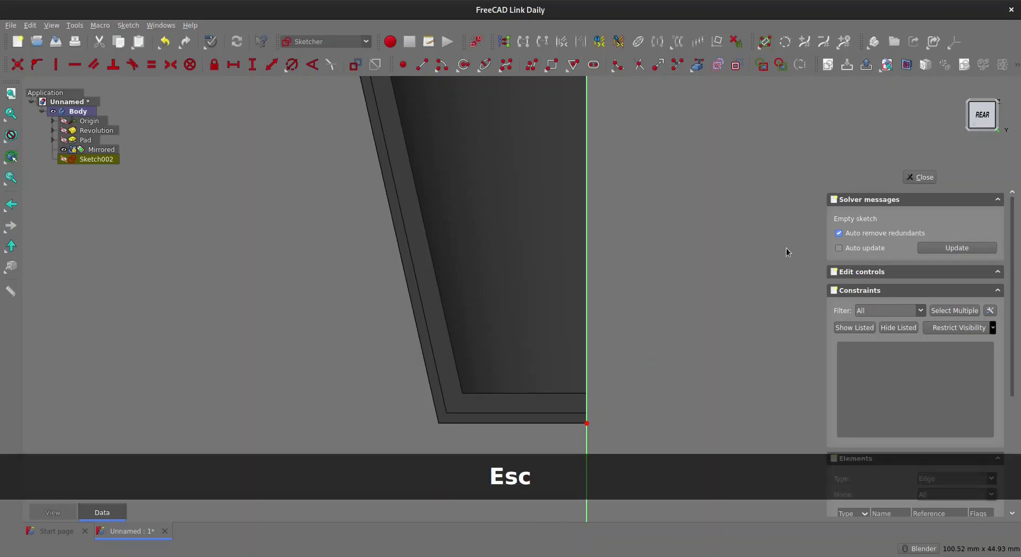
pyautogui.click(886, 64)
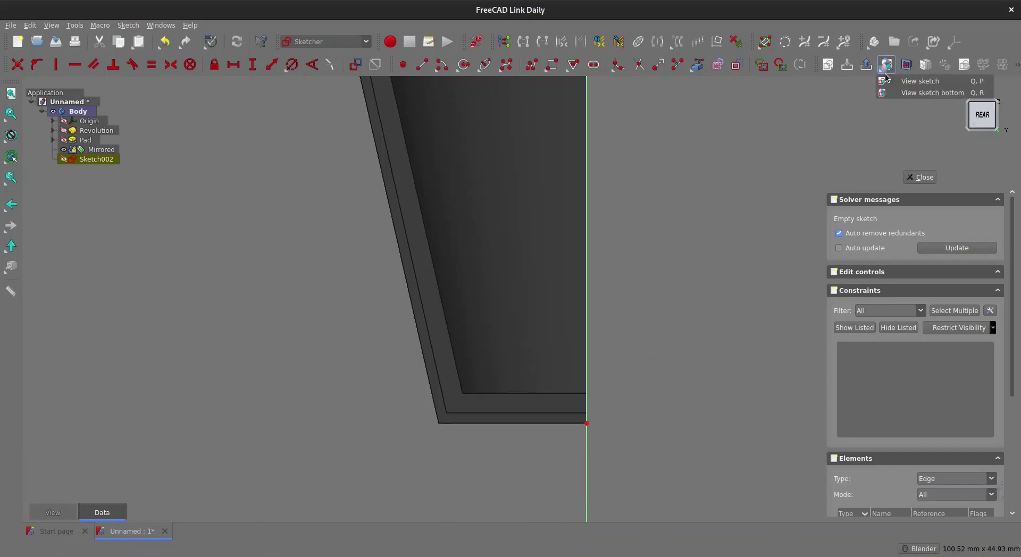
pyautogui.click(901, 93)
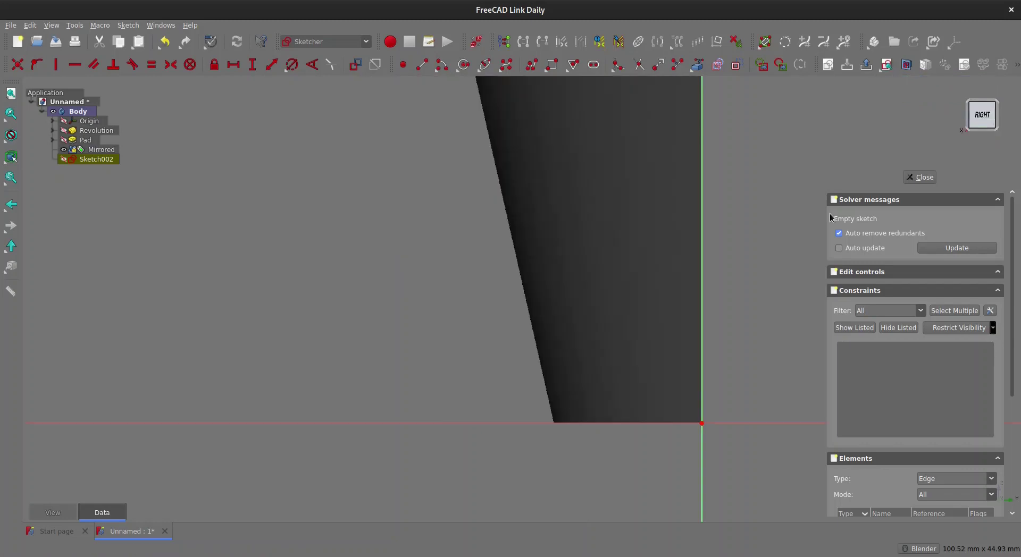
pyautogui.moveTo(615, 369); pyautogui.dragTo(562, 383, button='middle')
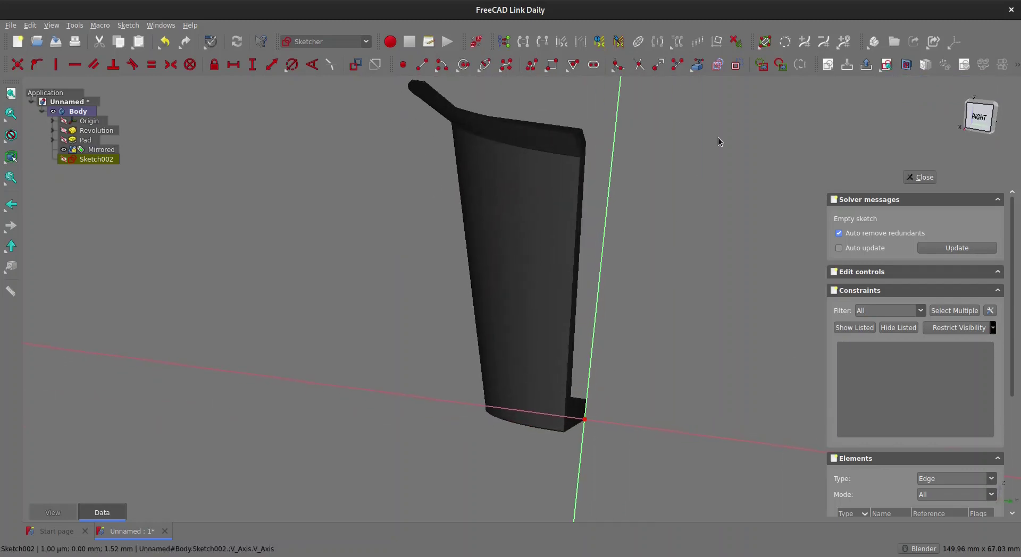
pyautogui.click(905, 65)
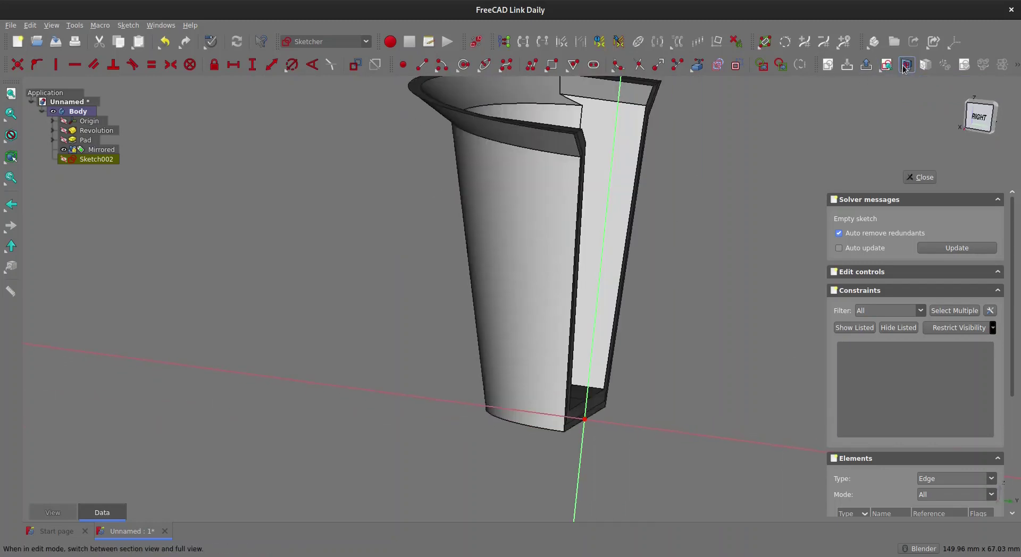
pyautogui.scroll(4, 536, 436)
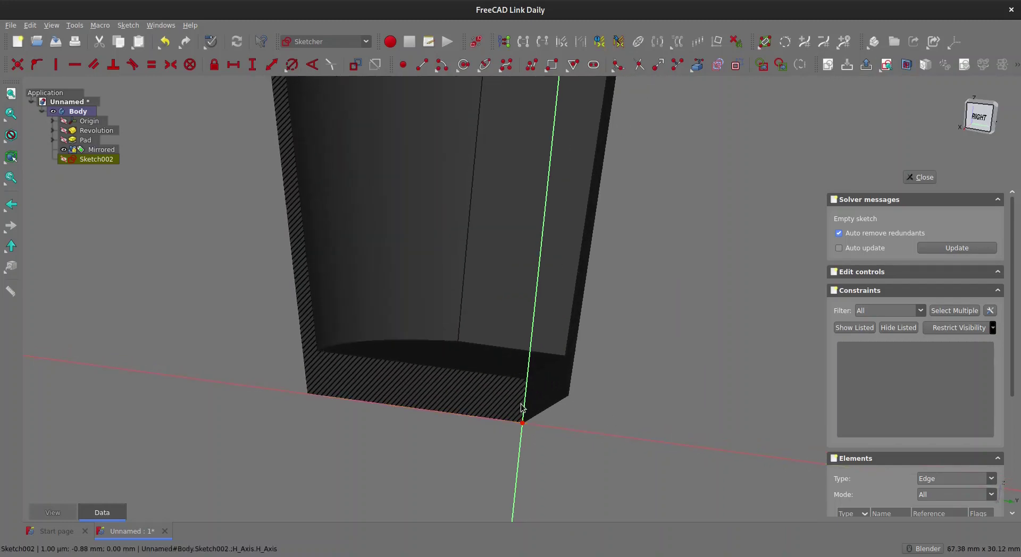
# - Start the rectangle tool and face the sketch plane at the wall's base
pyautogui.press('k')
pyautogui.press('r')
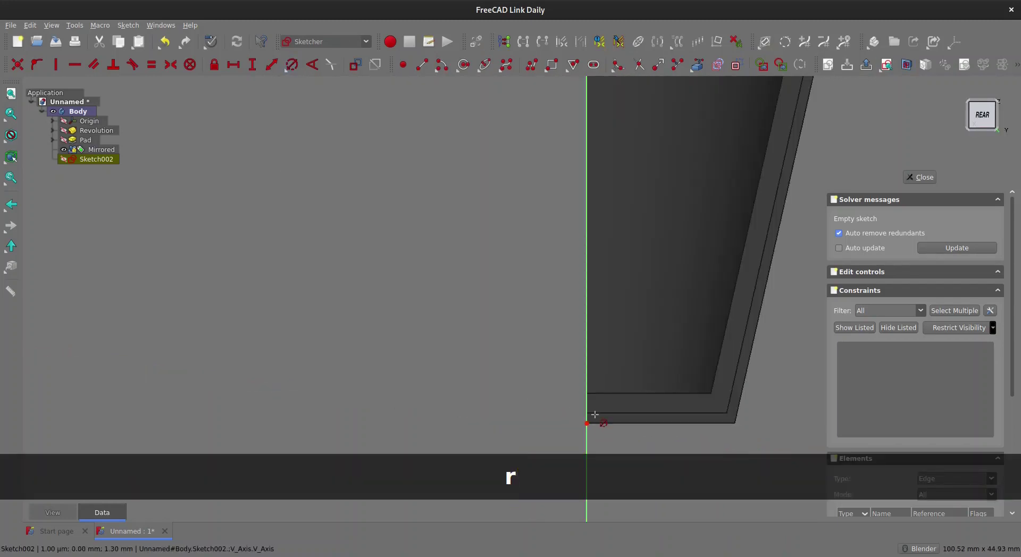
pyautogui.scroll(3, 580, 417)
pyautogui.press('Escape')
pyautogui.press('g')
pyautogui.press('r')
pyautogui.scroll(-2, 585, 404)
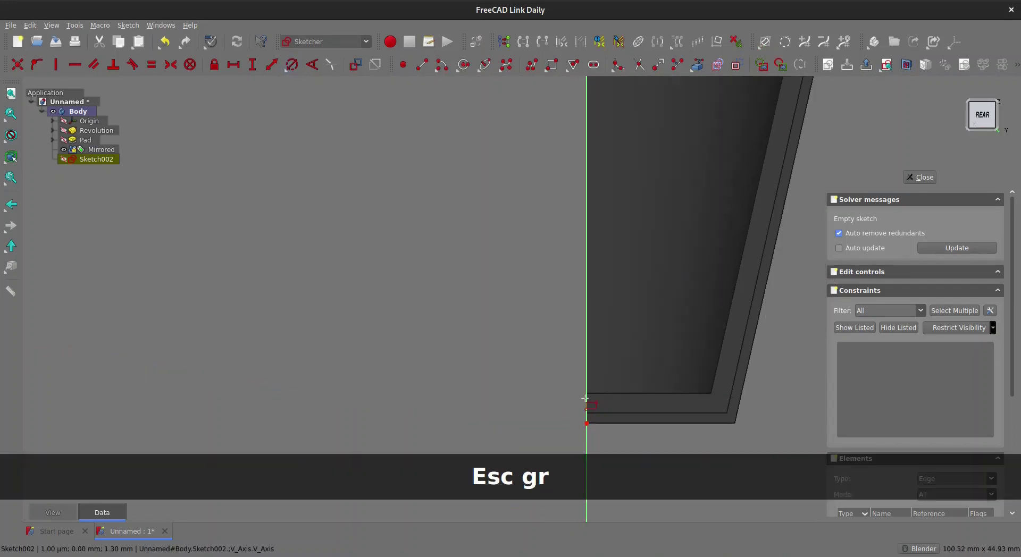
pyautogui.scroll(2, 585, 396)
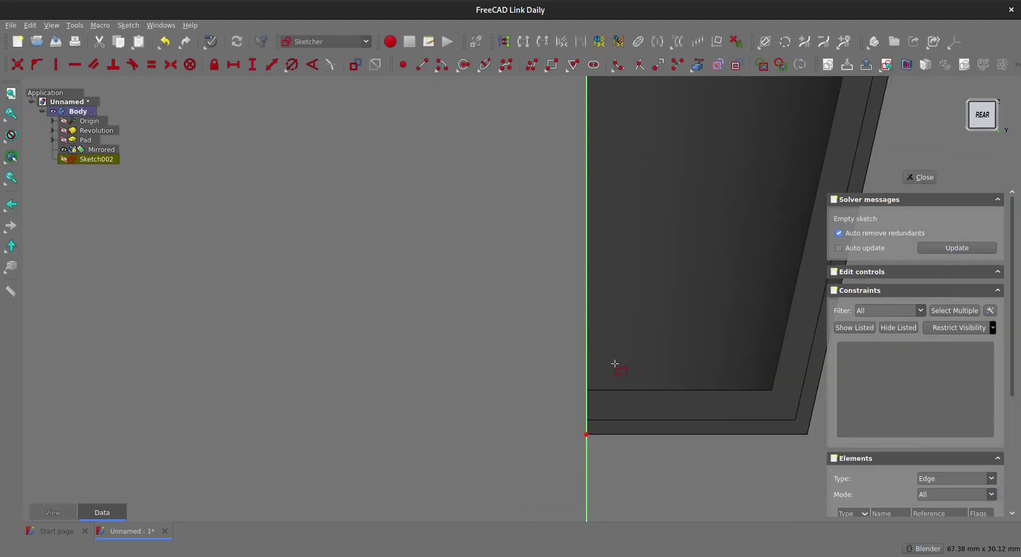
pyautogui.click(886, 64)
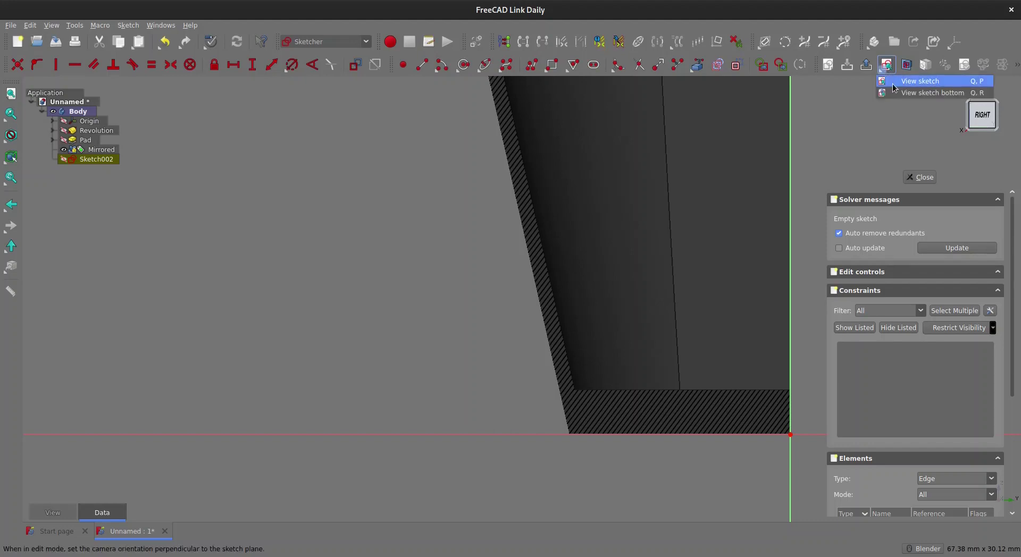
pyautogui.click(893, 83)
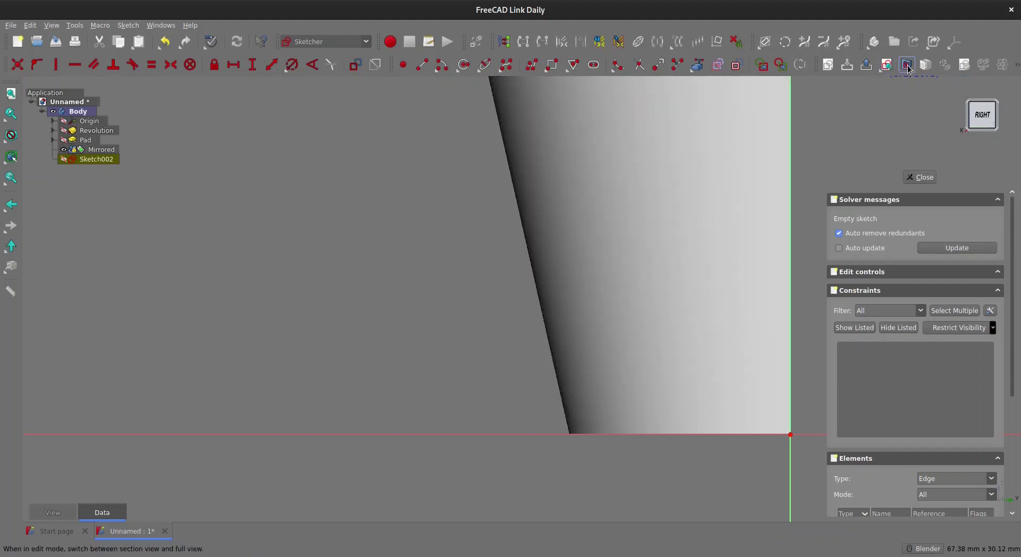
pyautogui.moveTo(637, 207)
pyautogui.keyDown('shift'); pyautogui.mouseDown(button='middle')
pyautogui.moveTo(433, 237)
pyautogui.moveTo(468, 221)
pyautogui.mouseUp(button='middle'); pyautogui.keyUp('shift')
pyautogui.scroll(3, 604, 399)
# - Draw a small rectangle at the wall base and make it a 1 mm square
pyautogui.moveTo(570, 391)
pyautogui.mouseDown(button='middle')
pyautogui.moveTo(554, 364)
pyautogui.moveTo(538, 381)
pyautogui.mouseUp(button='middle')
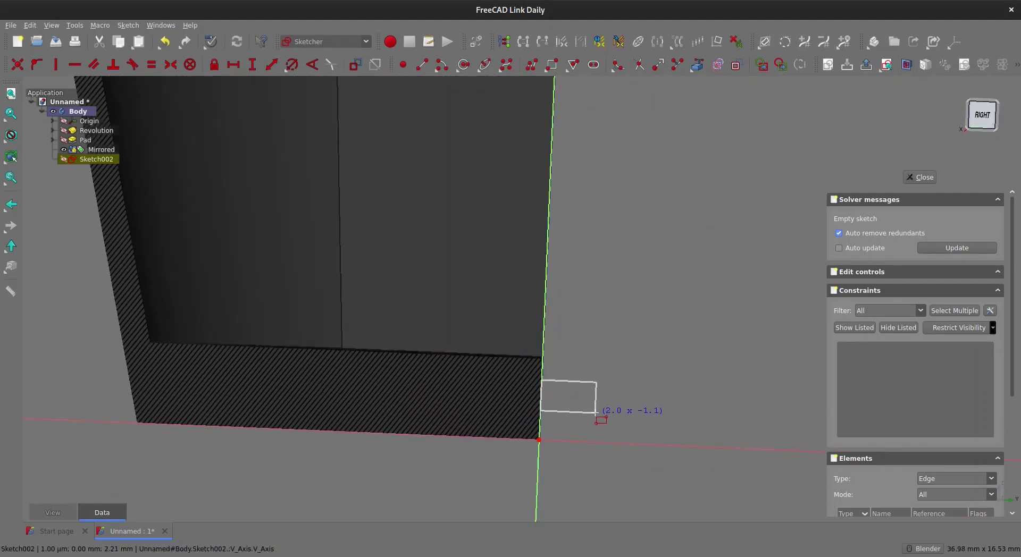
pyautogui.click(586, 416)
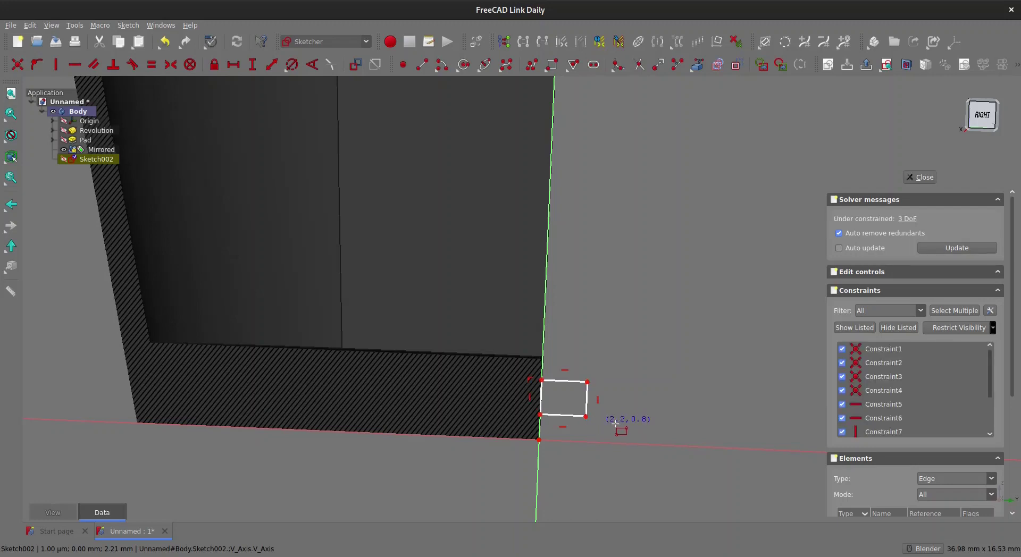
pyautogui.click(586, 406)
pyautogui.click(567, 383)
pyautogui.press('e')
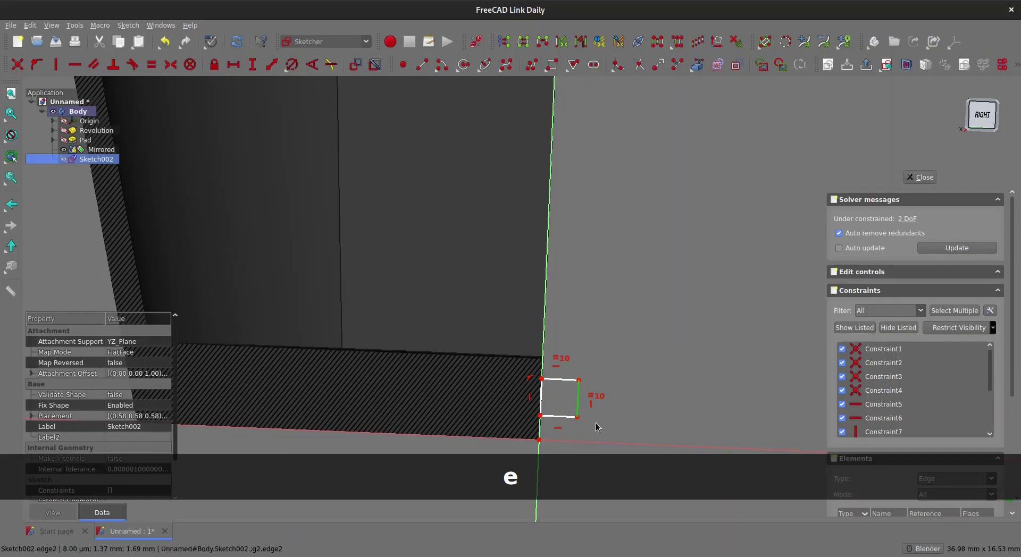
pyautogui.write('i1')
pyautogui.press('Return')
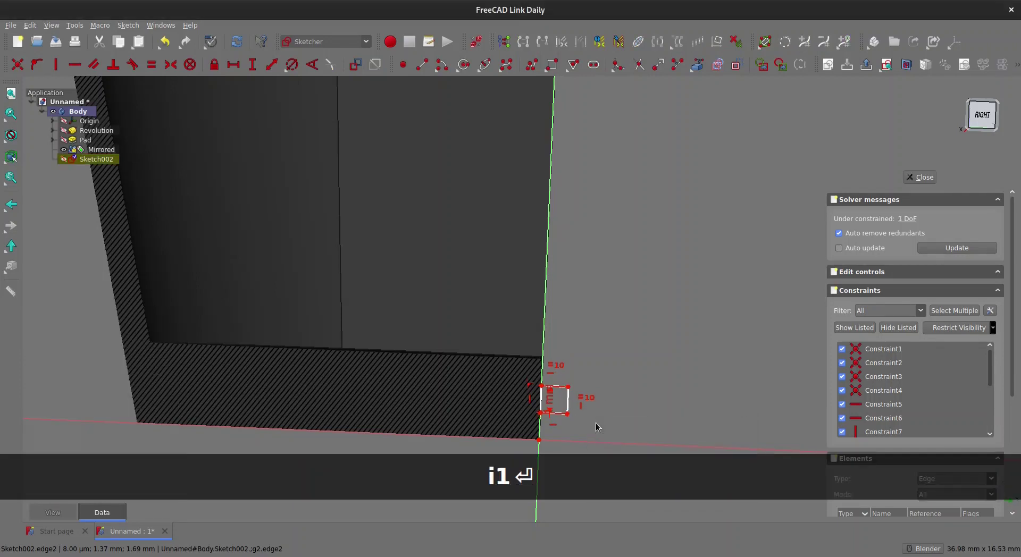
pyautogui.moveTo(556, 405); pyautogui.dragTo(616, 403)
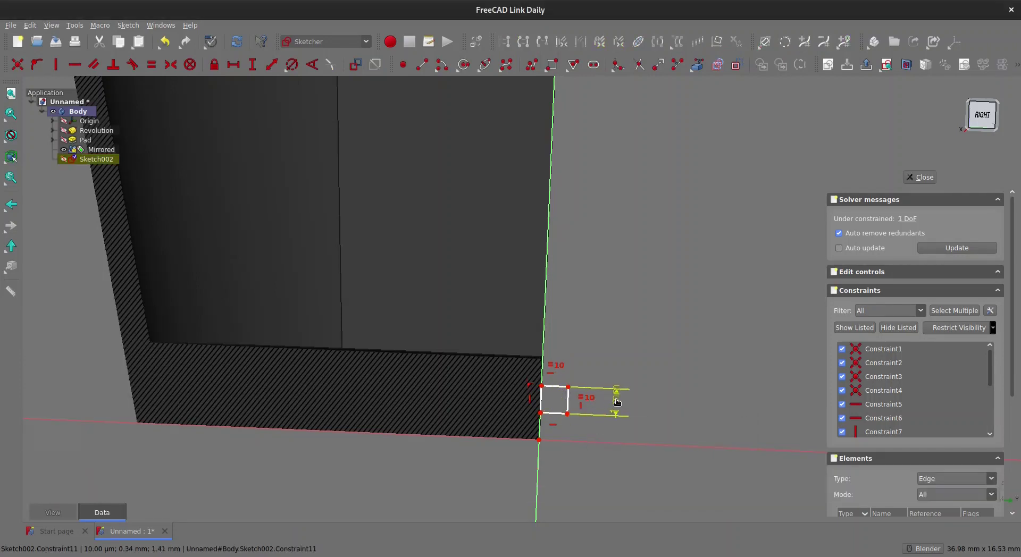
pyautogui.scroll(1, 540, 428)
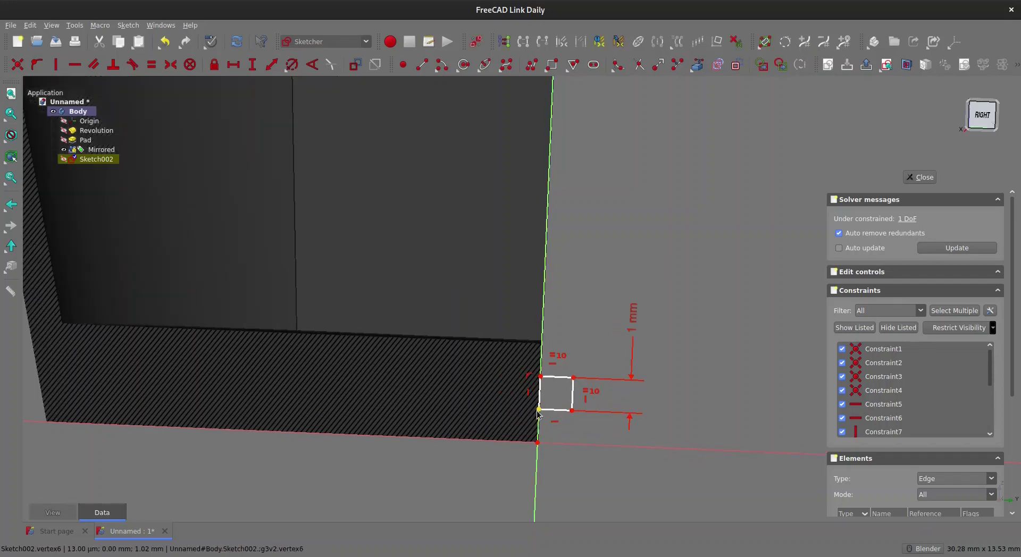
# - Place the square's lower-left corner 1 mm above the origin, tidy labels, and close the sketch
pyautogui.click(539, 410)
pyautogui.click(537, 442)
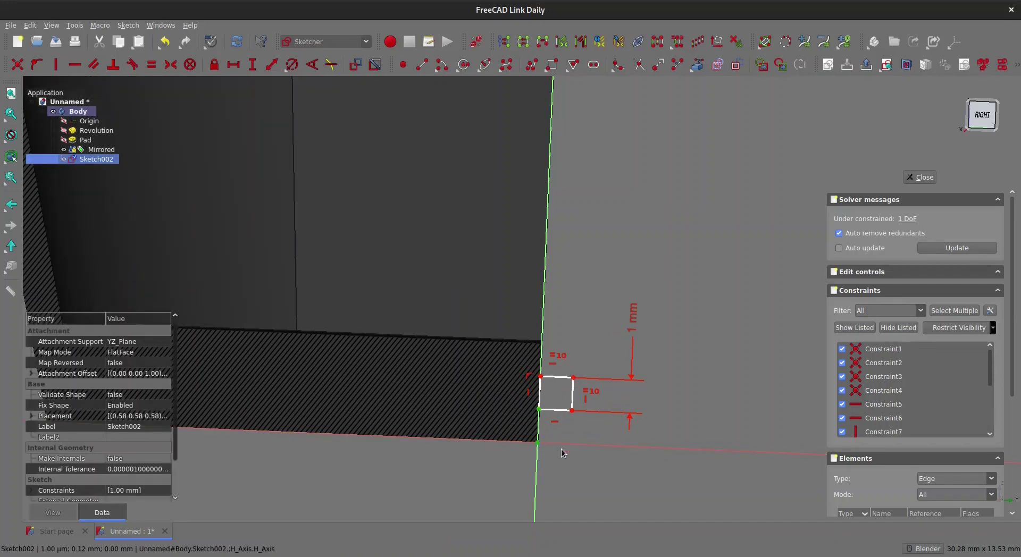
pyautogui.write('i1.')
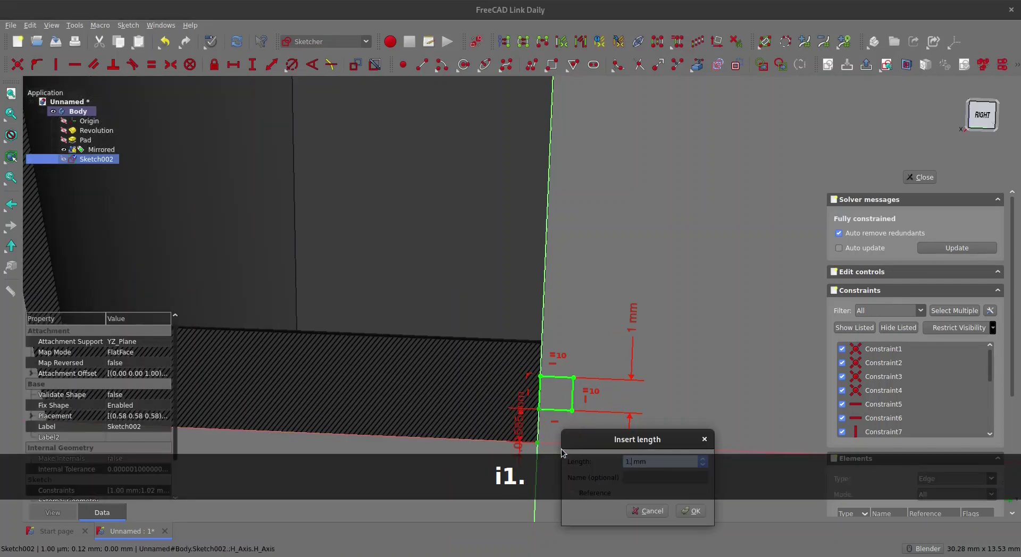
pyautogui.press('BackSpace')
pyautogui.press('Return')
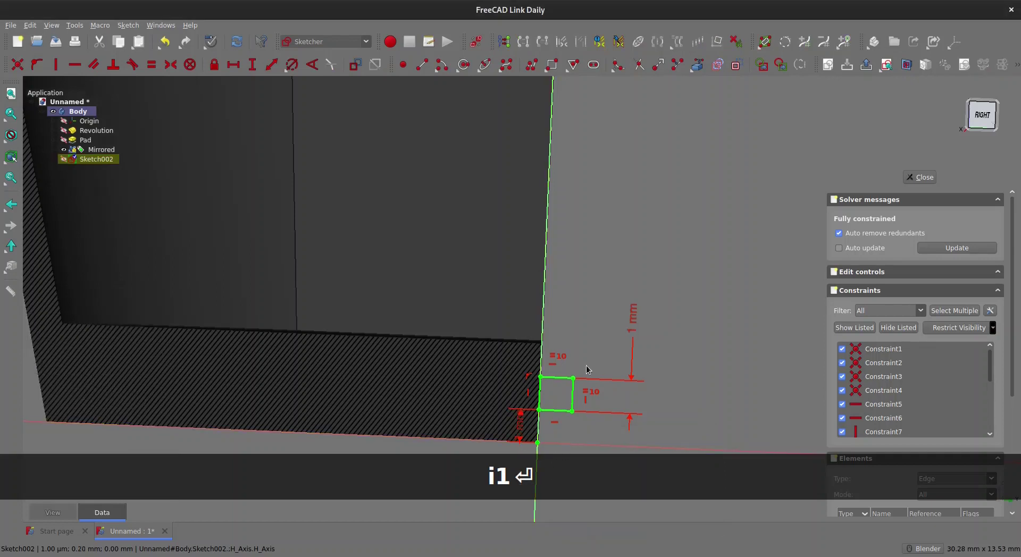
pyautogui.scroll(-1, 625, 423)
pyautogui.moveTo(625, 423)
pyautogui.mouseDown(button='middle')
pyautogui.moveTo(649, 333)
pyautogui.moveTo(634, 335)
pyautogui.mouseUp(button='middle')
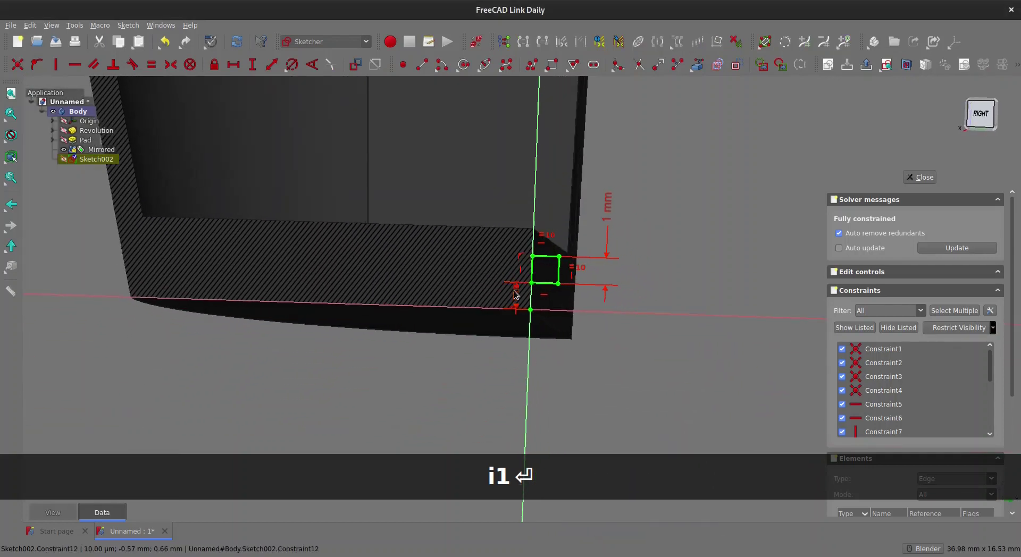
pyautogui.moveTo(516, 302); pyautogui.dragTo(586, 362)
pyautogui.moveTo(590, 257)
pyautogui.mouseDown(button='middle')
pyautogui.moveTo(541, 203)
pyautogui.moveTo(526, 319)
pyautogui.mouseUp(button='middle')
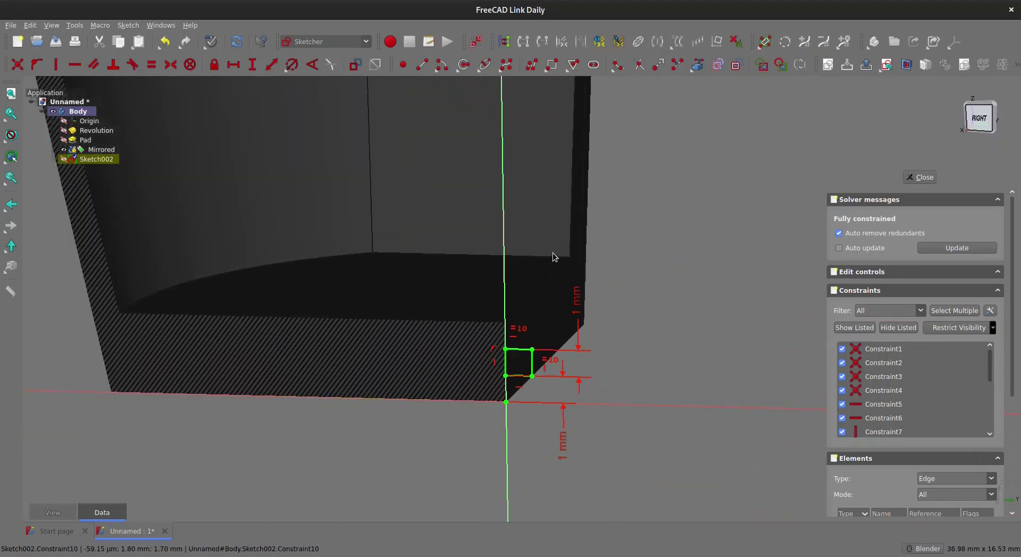
pyautogui.scroll(-2, 622, 244)
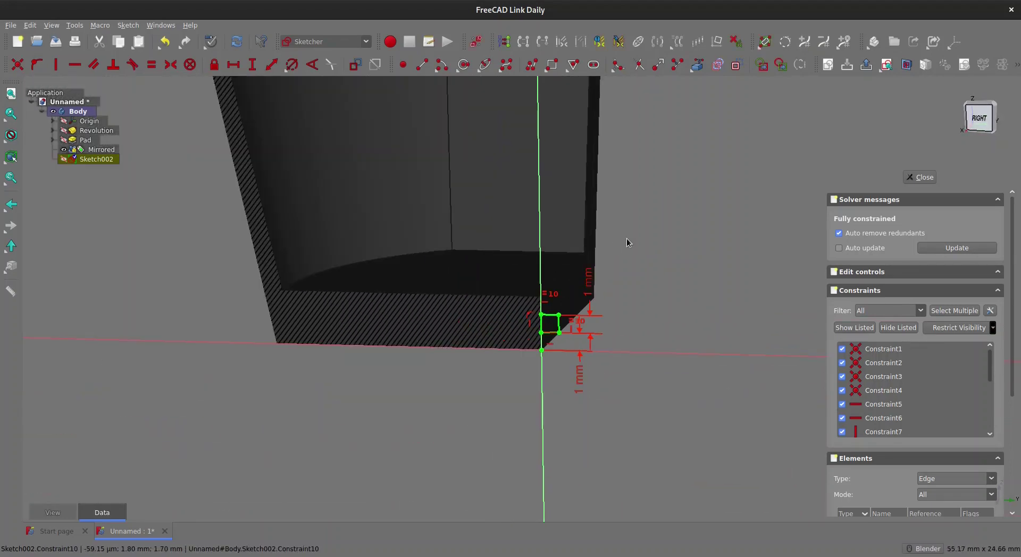
pyautogui.click(919, 182)
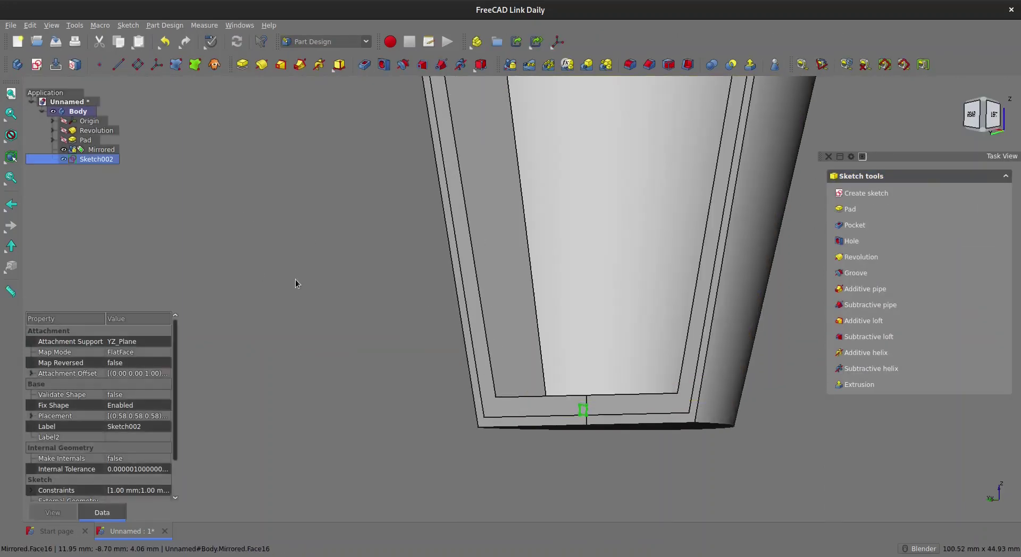
# - Create Sketch003 attached to the YZ_Plane
pyautogui.click(297, 281)
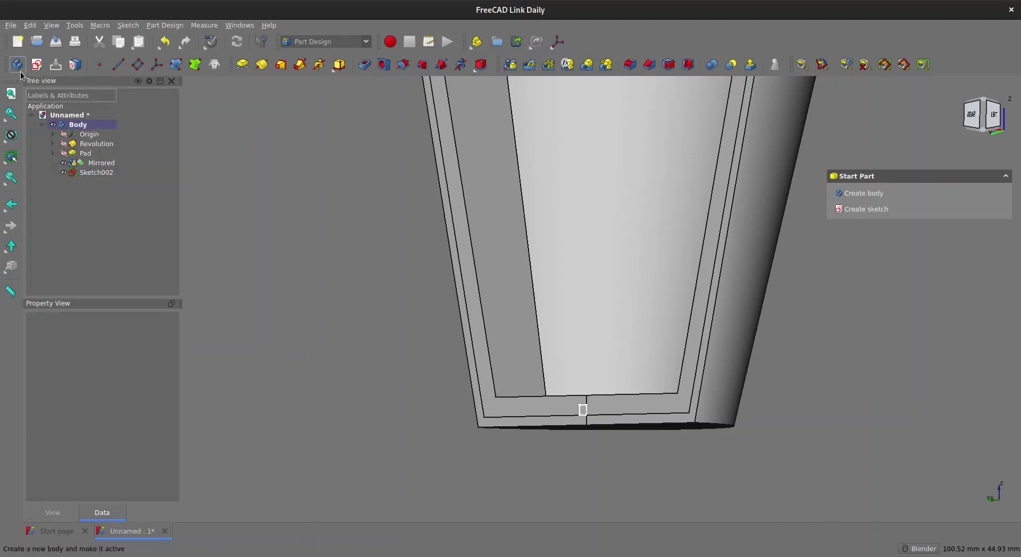
pyautogui.click(36, 64)
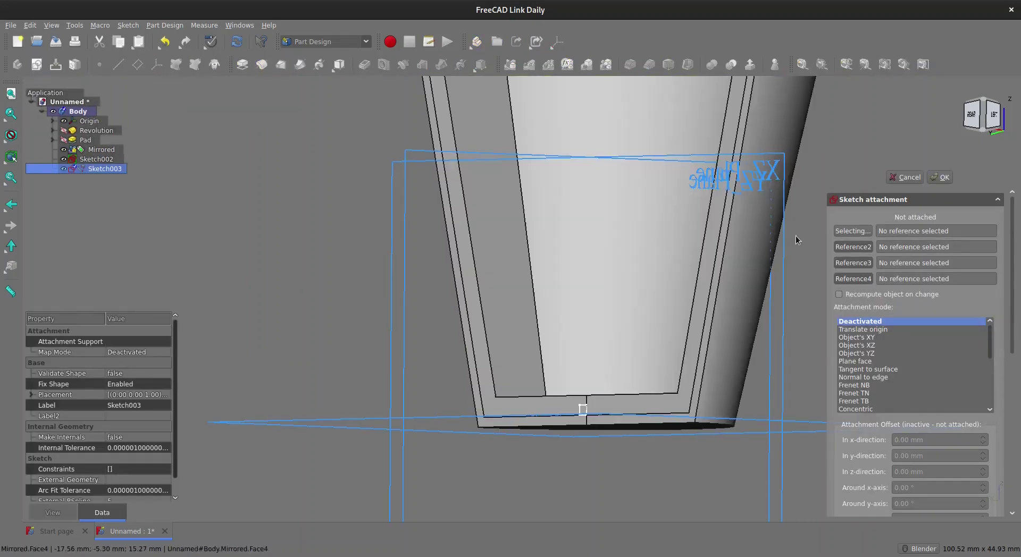
pyautogui.moveTo(346, 217)
pyautogui.mouseDown(button='middle')
pyautogui.moveTo(695, 319)
pyautogui.moveTo(604, 383)
pyautogui.moveTo(600, 207)
pyautogui.mouseUp(button='middle')
pyautogui.click(593, 197)
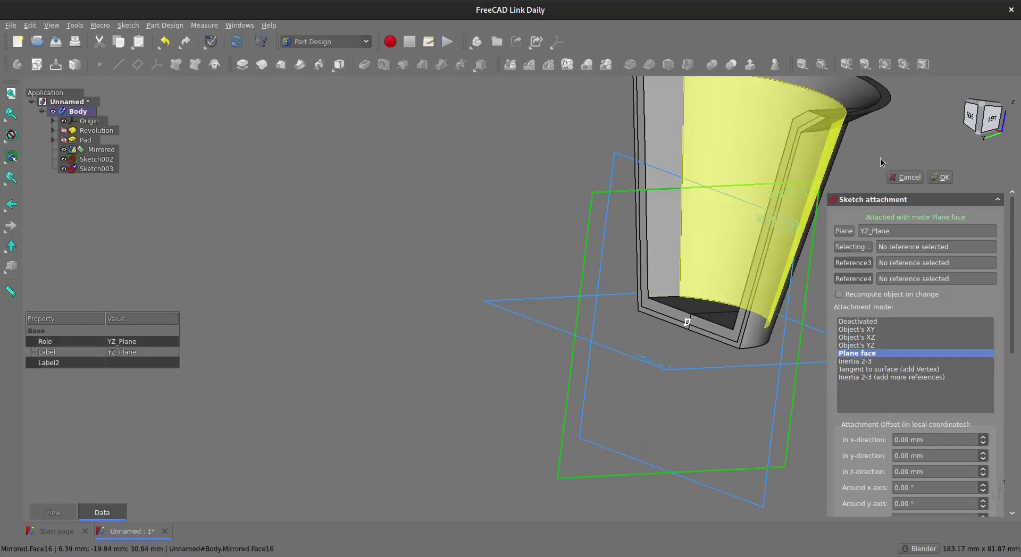
# - Open the new sketch and turn on Section view to show the origin and pot bottom
pyautogui.click(946, 178)
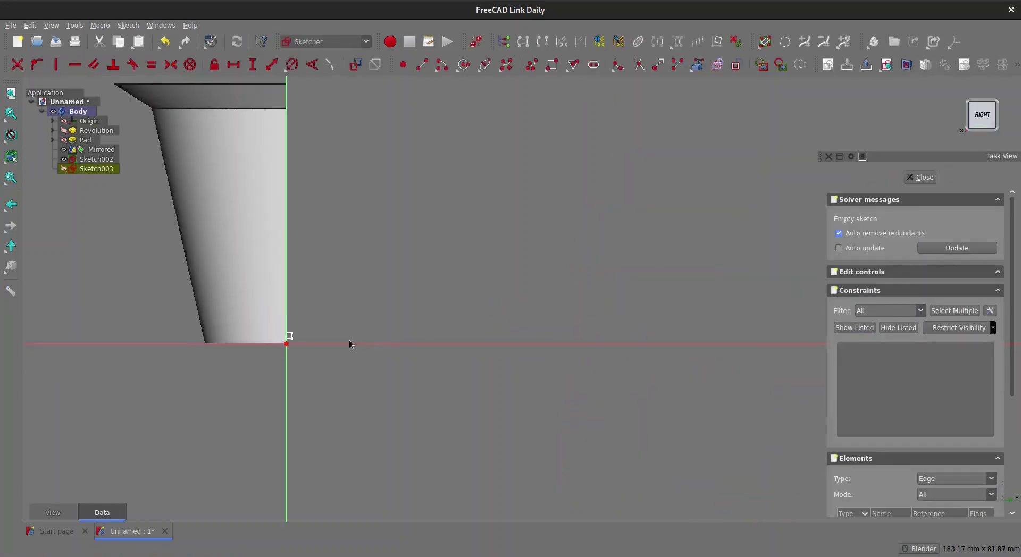
pyautogui.scroll(5, 278, 339)
pyautogui.keyDown('shift'); pyautogui.moveTo(296, 302); pyautogui.dragTo(430, 275, button='middle'); pyautogui.keyUp('shift')
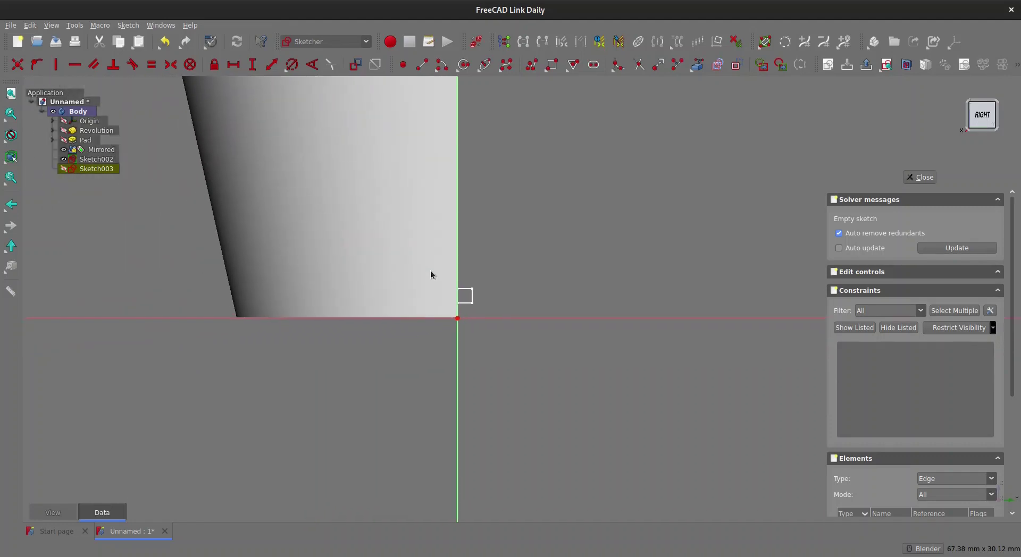
pyautogui.click(907, 65)
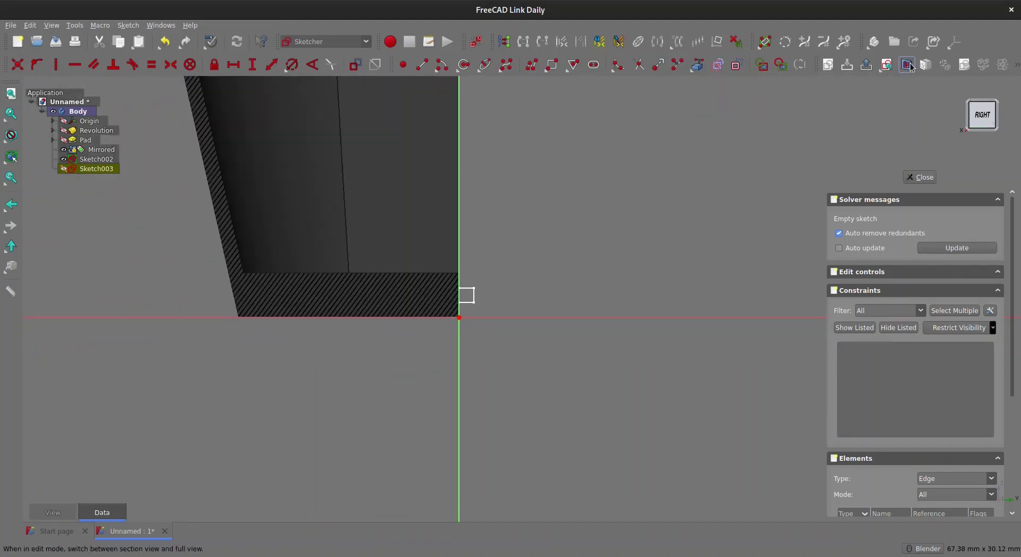
pyautogui.scroll(5, 492, 264)
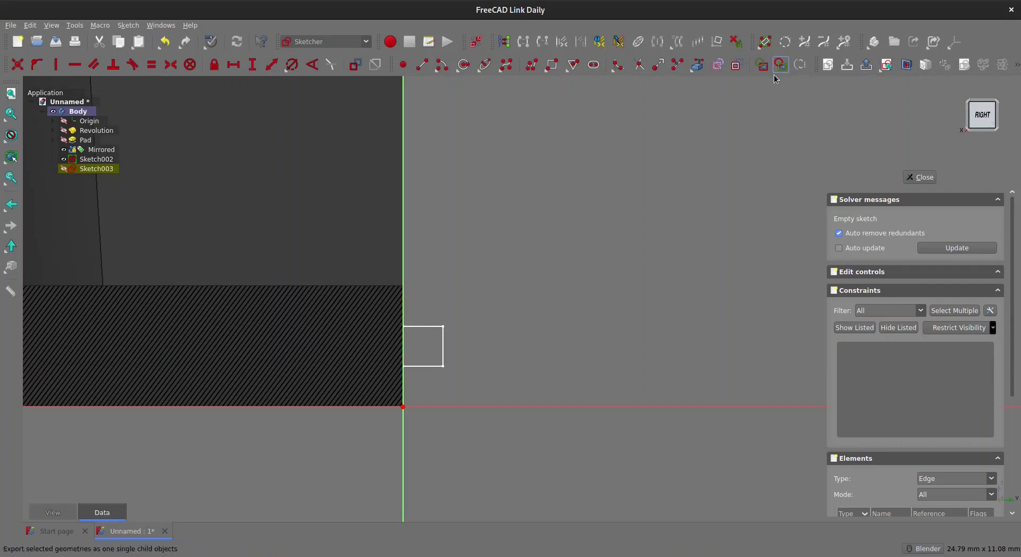
# - Carbon-copy Sketch002's square and its constraints into Sketch003
pyautogui.click(712, 69)
pyautogui.click(99, 173)
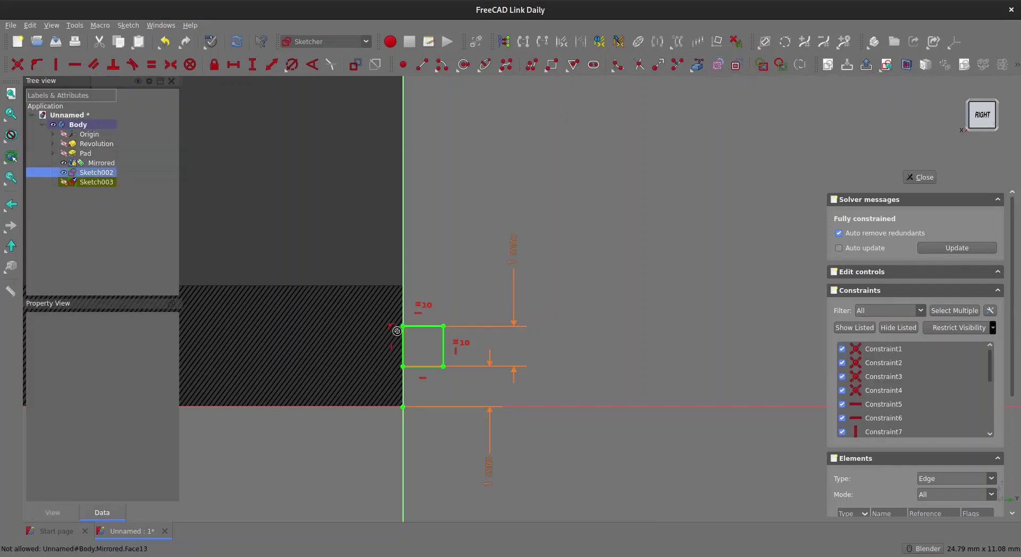
pyautogui.rightClick(502, 331)
pyautogui.scroll(2, 446, 347)
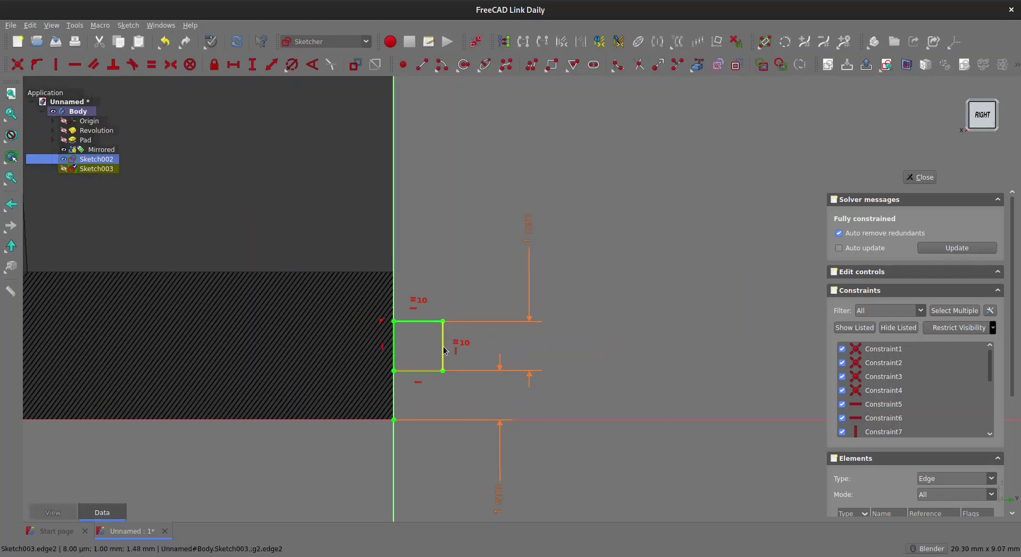
pyautogui.scroll(-1, 445, 347)
# - Delete Constraint9 and move the square left of the vertical axis, locking its right edge onto it
pyautogui.click(381, 322)
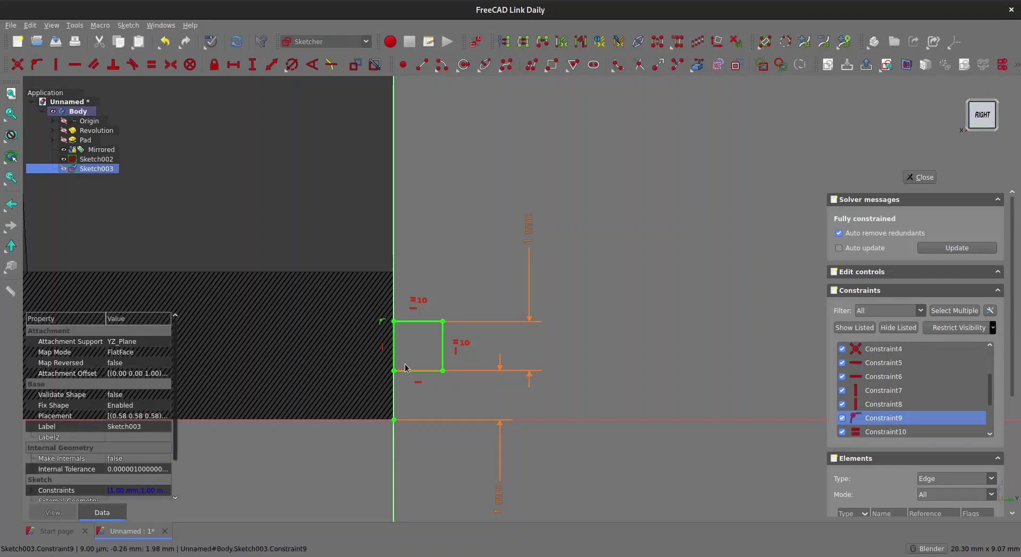
pyautogui.press('Delete')
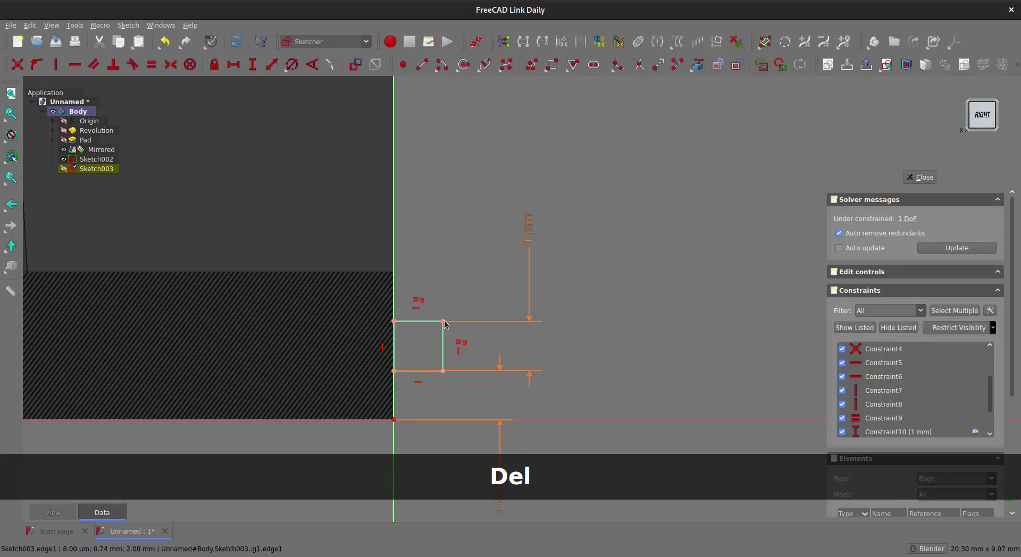
pyautogui.moveTo(444, 323); pyautogui.dragTo(384, 323)
pyautogui.press('o')
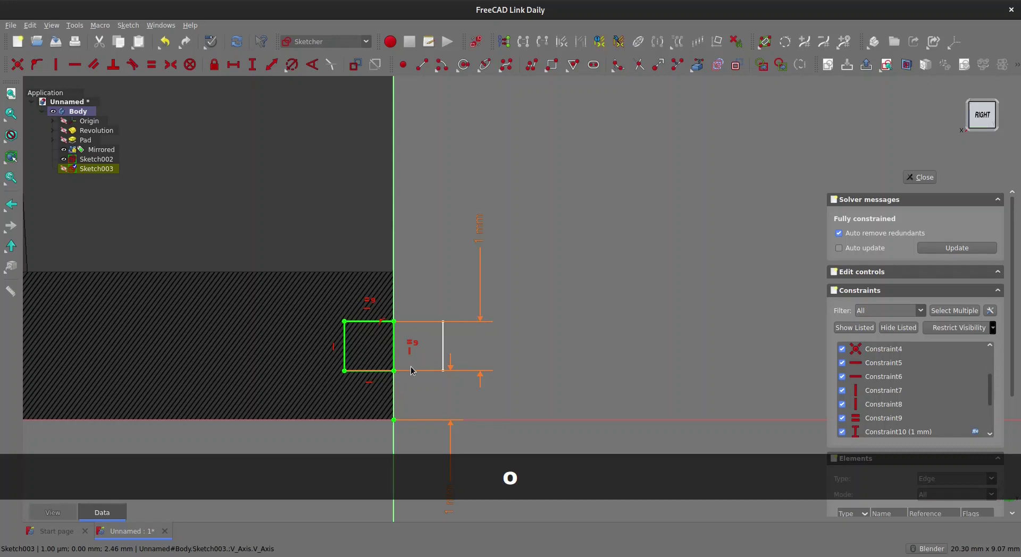
pyautogui.scroll(2, 411, 369)
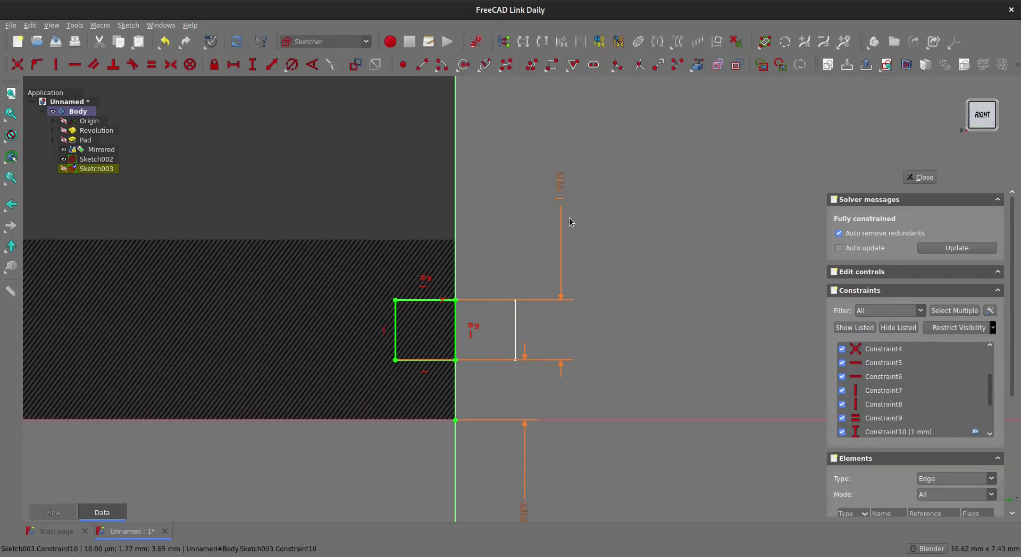
# - Turn the upper 1 mm dimension into a formula-driven length of 1.2 mm
pyautogui.doubleClick(561, 198)
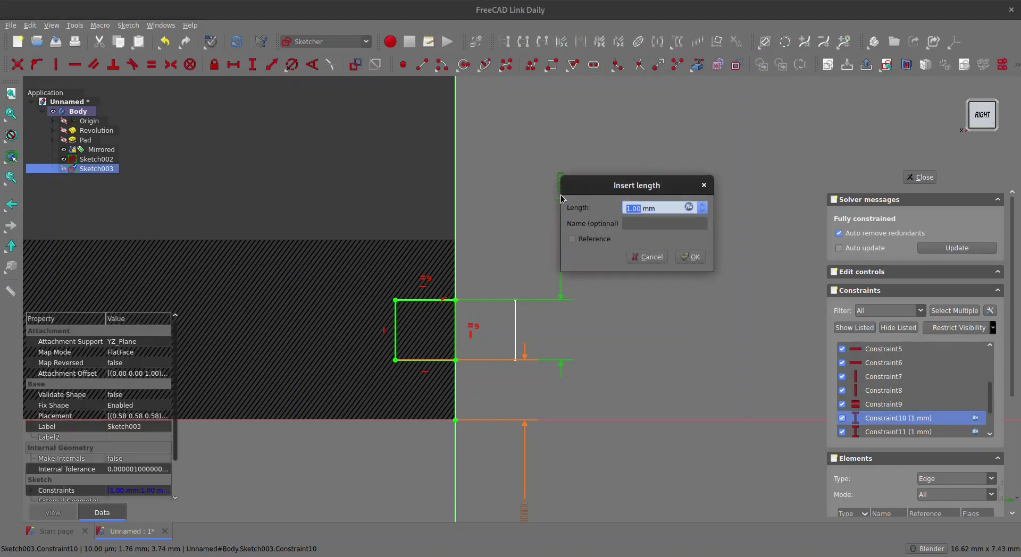
pyautogui.click(688, 207)
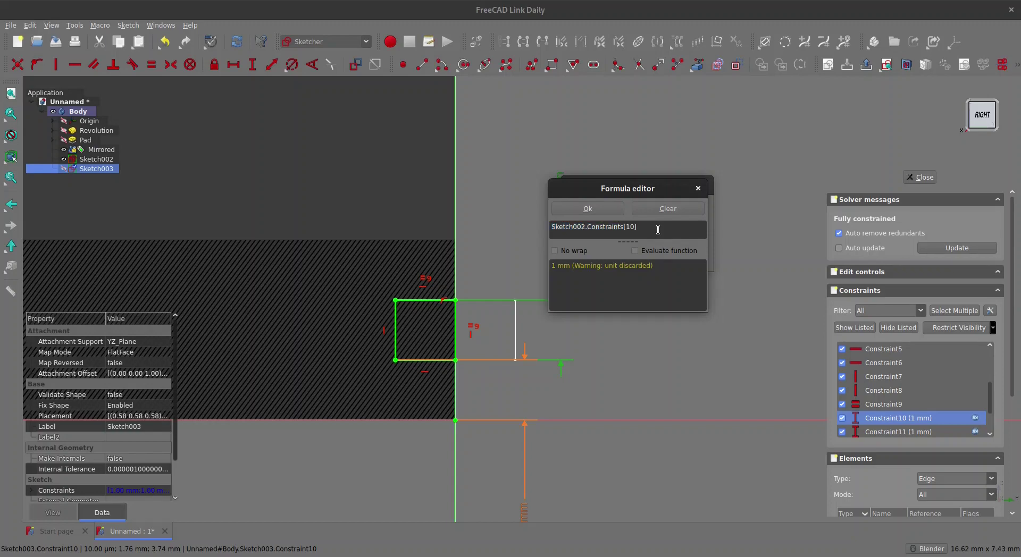
pyautogui.write('+0.2')
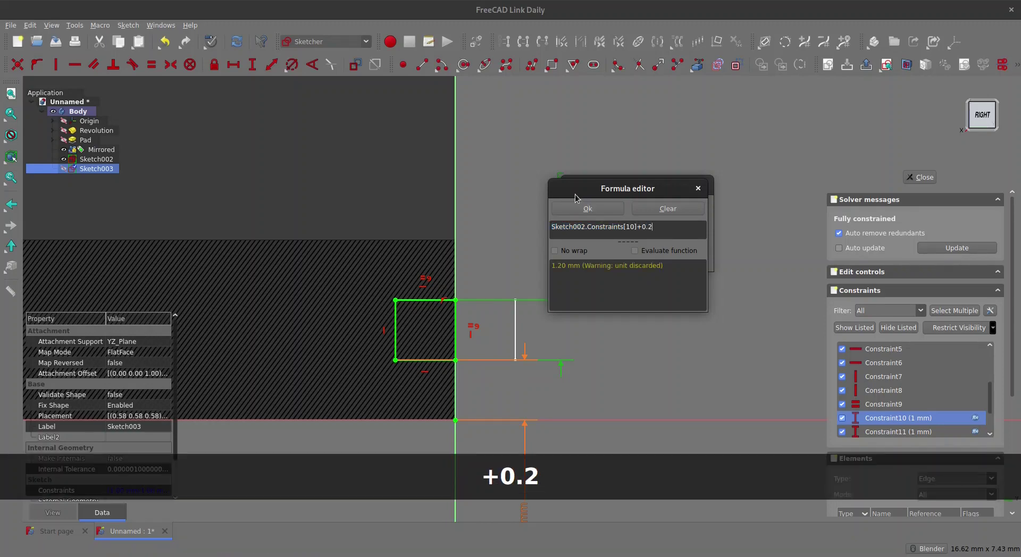
pyautogui.click(588, 209)
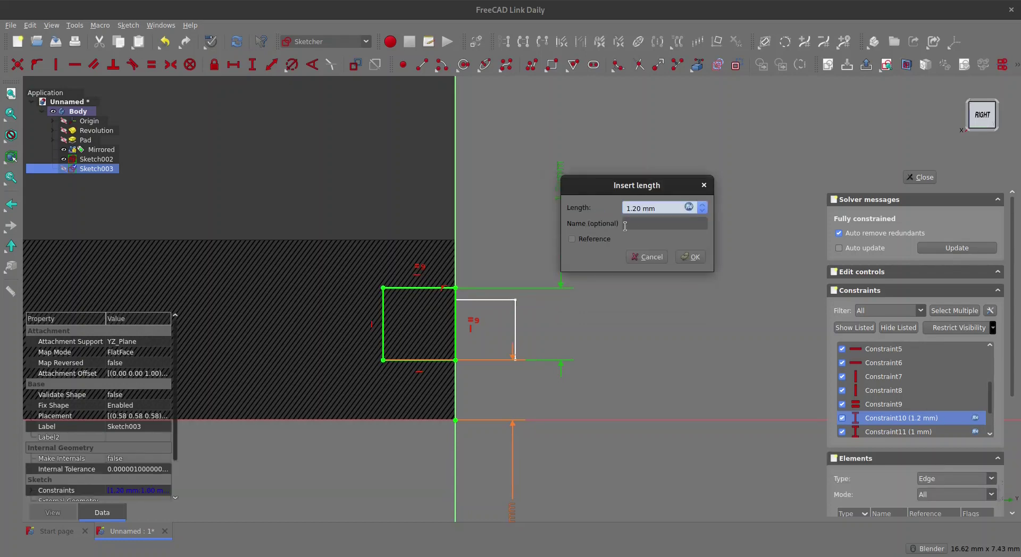
pyautogui.click(693, 257)
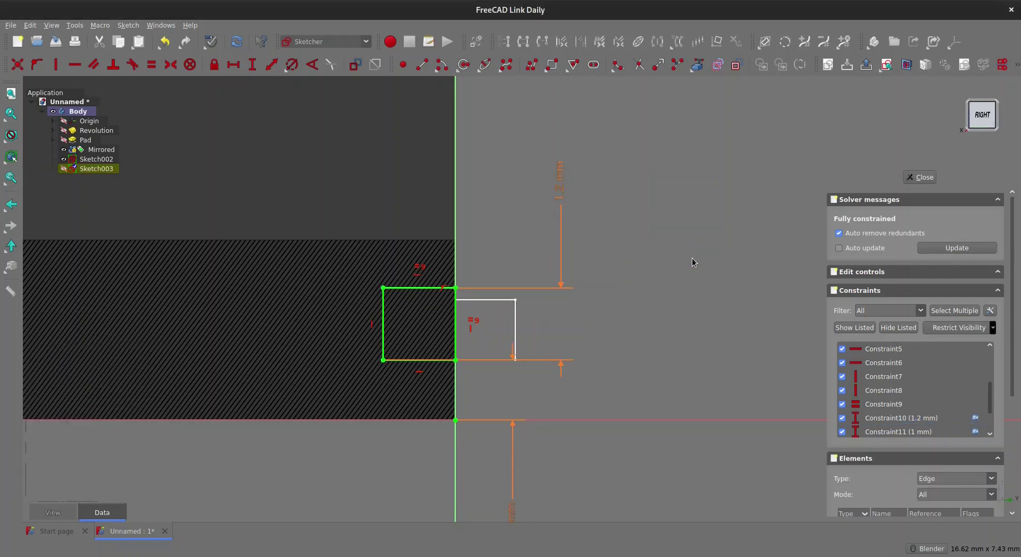
# - Set the lower dimension to Sketch002.Constraints[11]-0.1, giving a 0.9 mm groove width
pyautogui.scroll(-3, 579, 409)
pyautogui.keyDown('shift'); pyautogui.moveTo(558, 456); pyautogui.dragTo(546, 406, button='middle'); pyautogui.keyUp('shift')
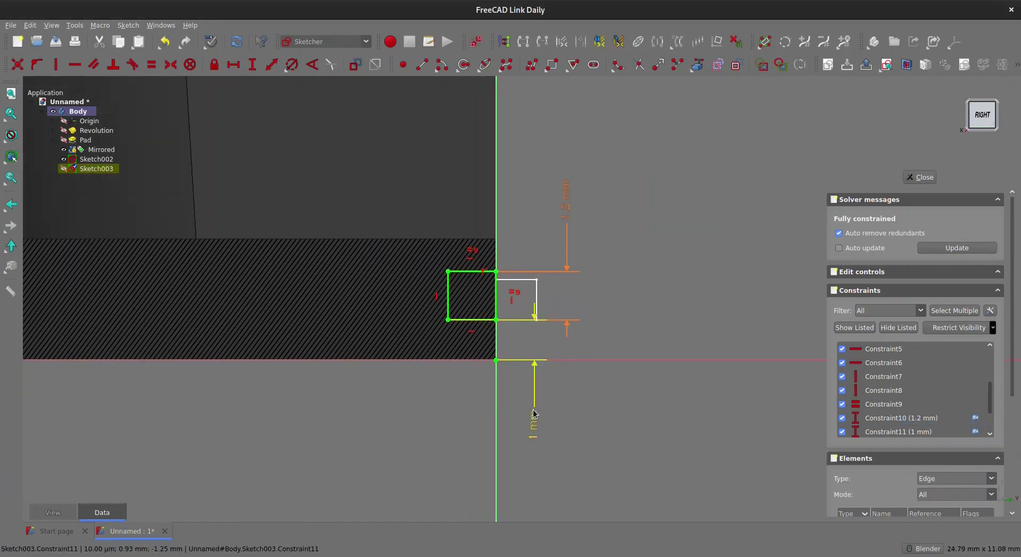
pyautogui.doubleClick(534, 413)
pyautogui.click(659, 421)
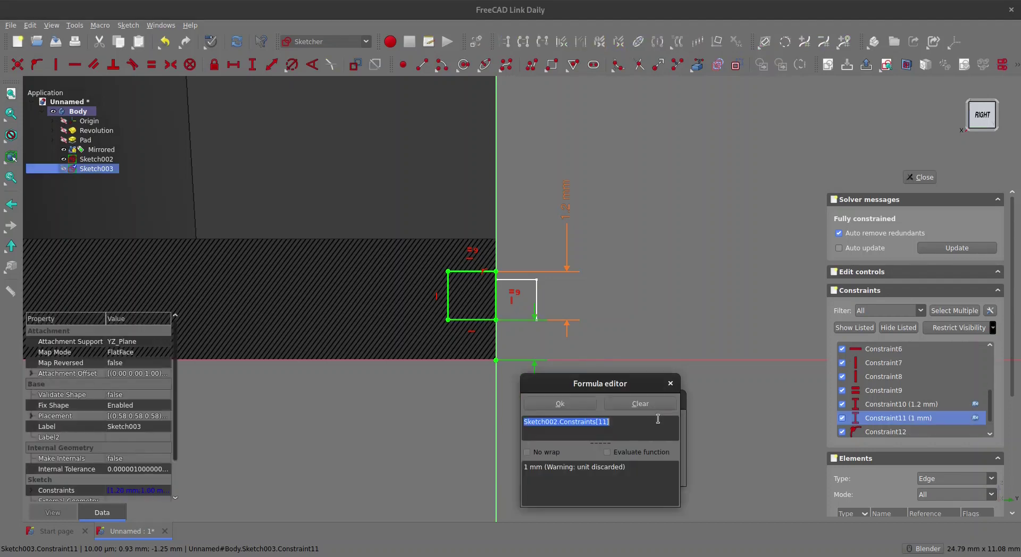
pyautogui.write('-')
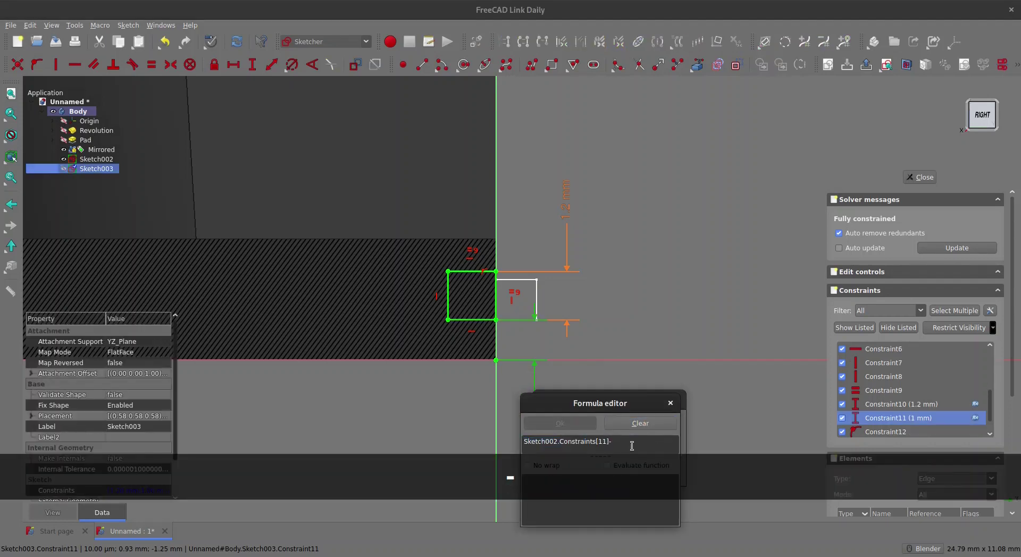
pyautogui.write('0.1')
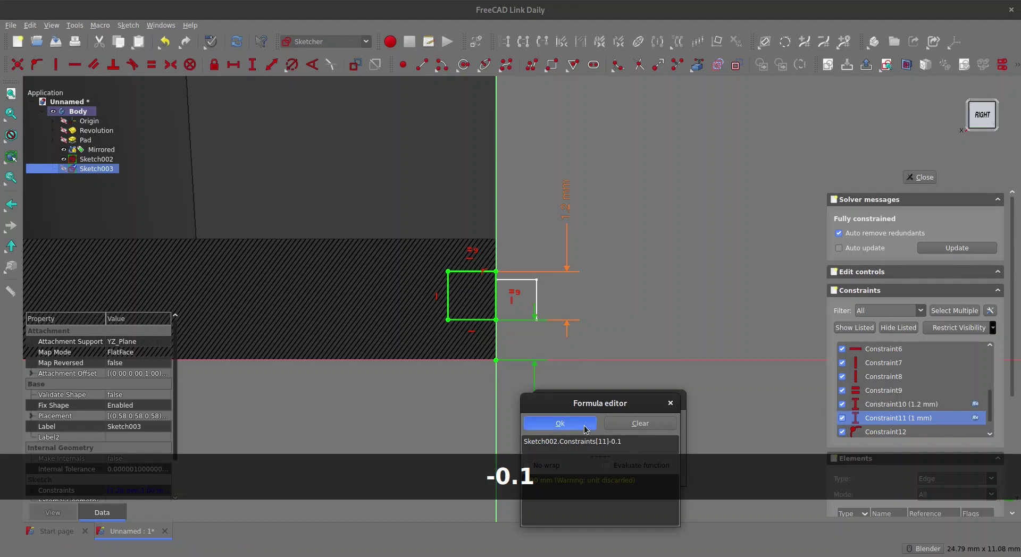
pyautogui.click(560, 424)
pyautogui.click(661, 462)
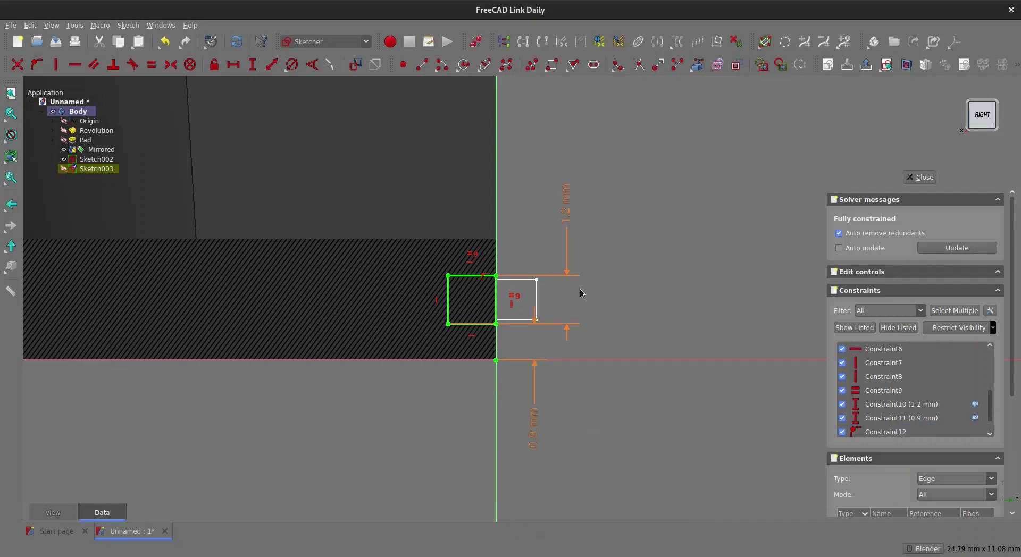
pyautogui.scroll(4, 514, 303)
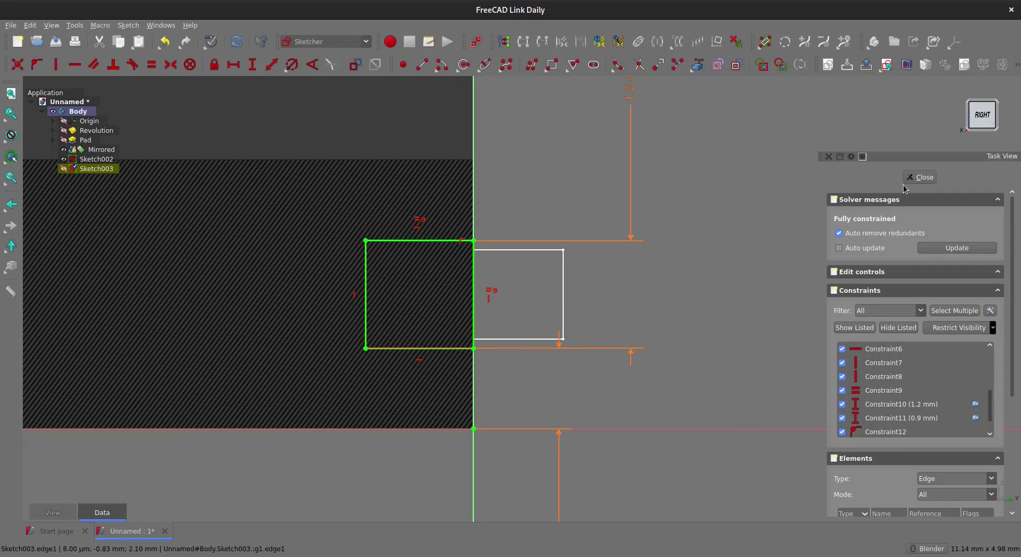
# - Close the sketch and select Sketch002 together with the half-pot's seam edges
pyautogui.click(920, 178)
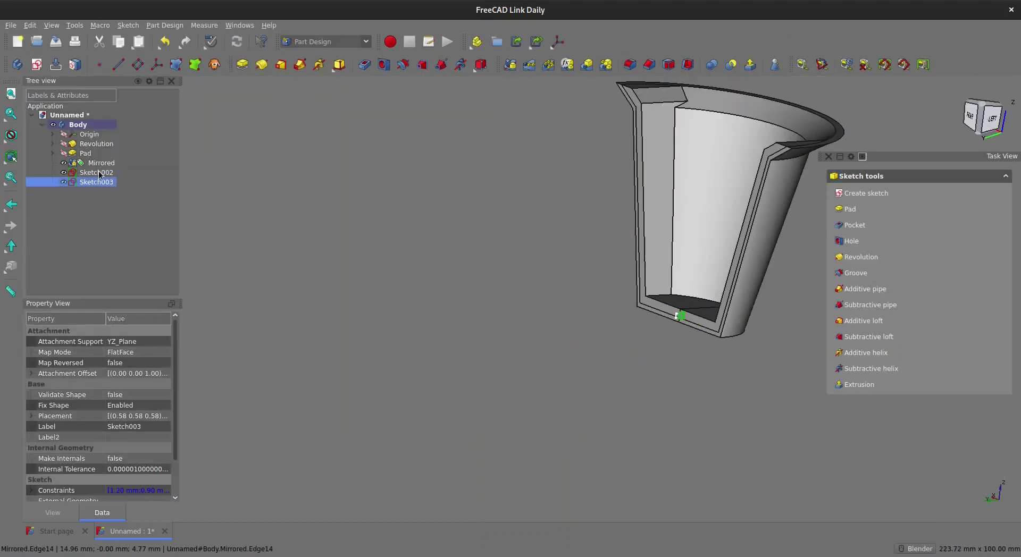
pyautogui.click(99, 173)
pyautogui.scroll(5, 665, 353)
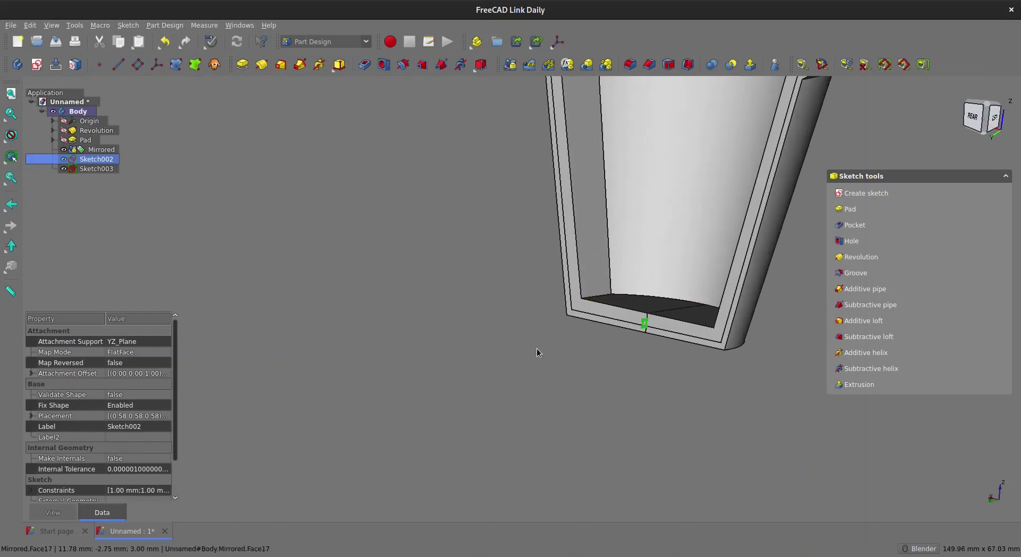
pyautogui.scroll(5, 537, 349)
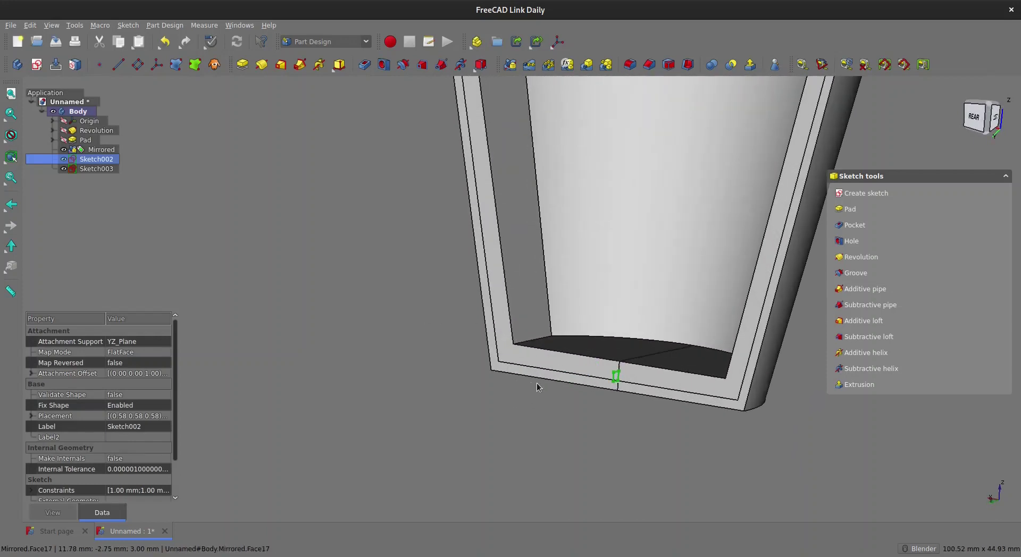
pyautogui.click(573, 377)
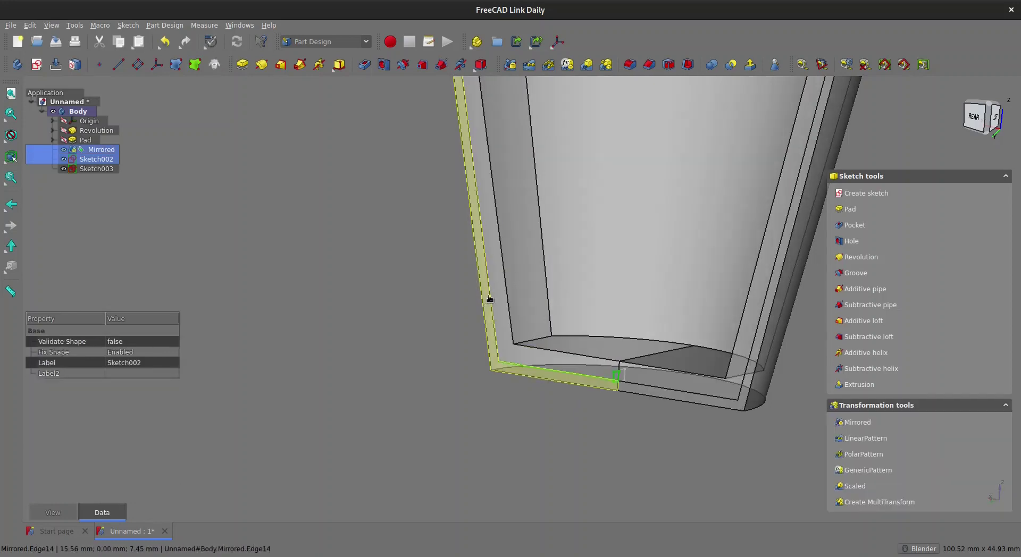
pyautogui.scroll(-2, 420, 205)
pyautogui.keyDown('shift'); pyautogui.moveTo(410, 212); pyautogui.dragTo(490, 407, button='middle'); pyautogui.keyUp('shift')
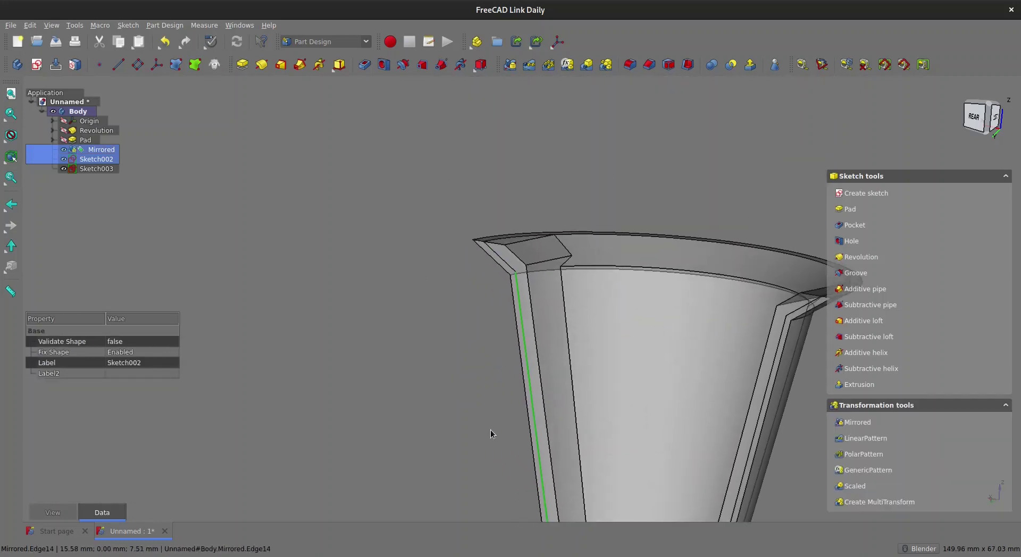
pyautogui.scroll(3, 509, 260)
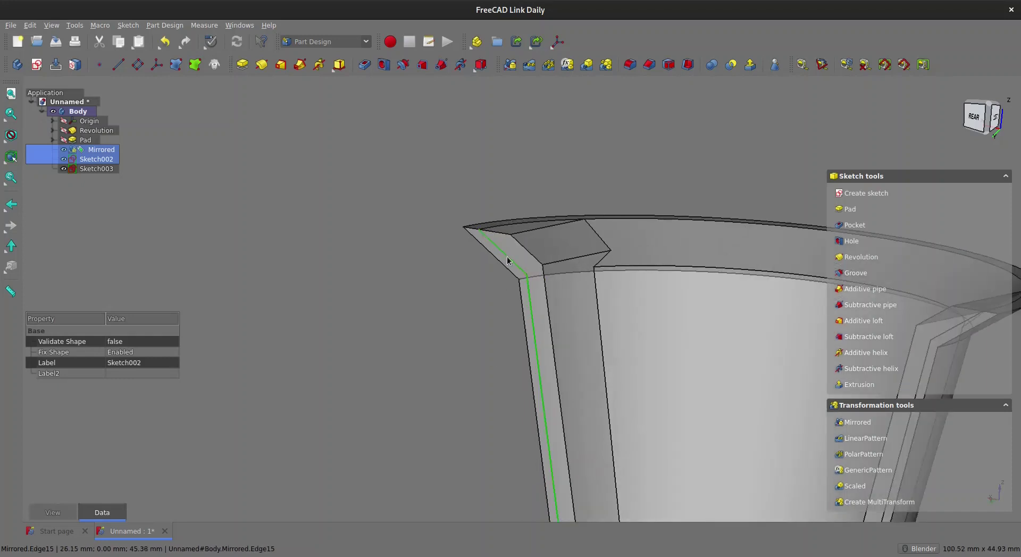
# - Sweep the square profile along those edges as an additive Pipe
pyautogui.click(301, 68)
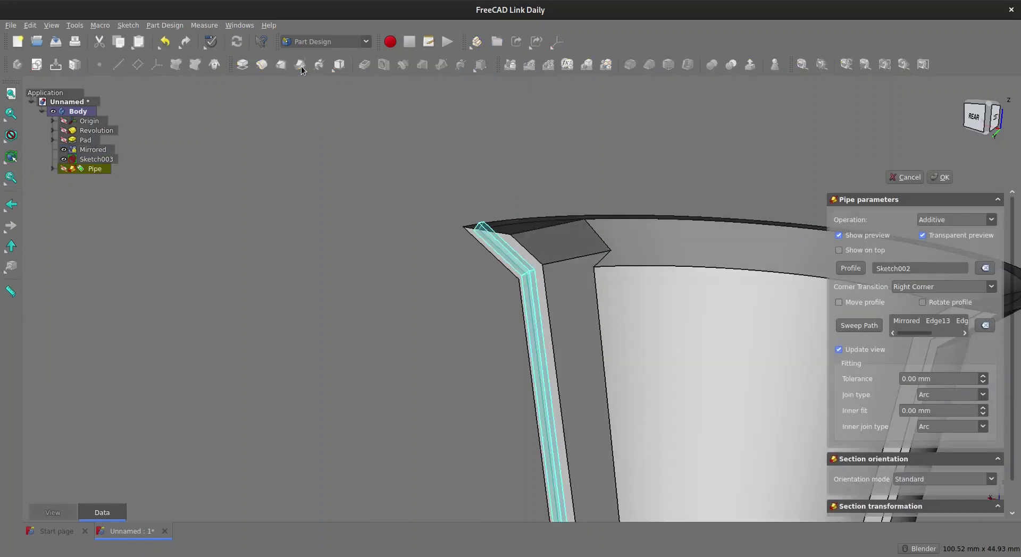
pyautogui.scroll(-3, 514, 316)
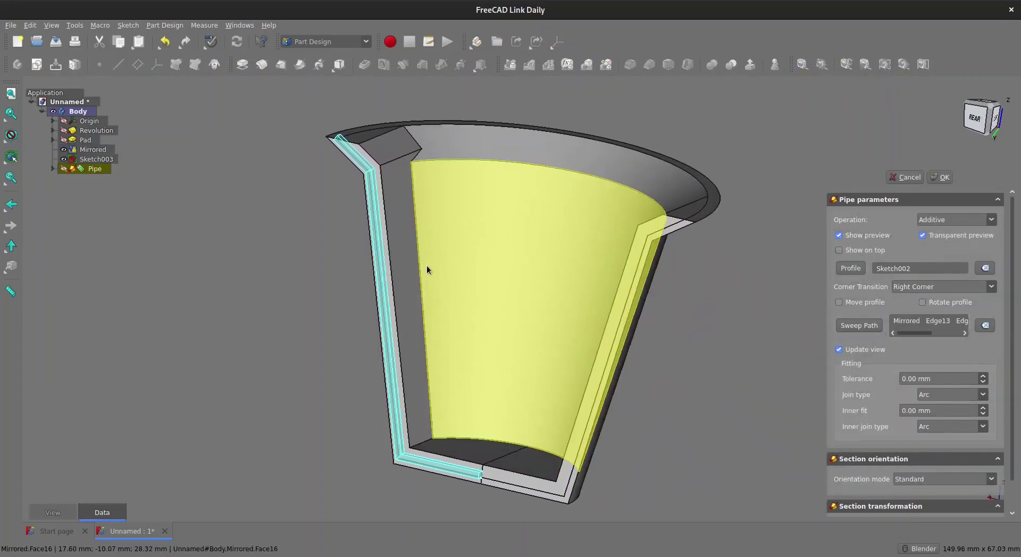
pyautogui.scroll(4, 331, 132)
pyautogui.scroll(2, 357, 159)
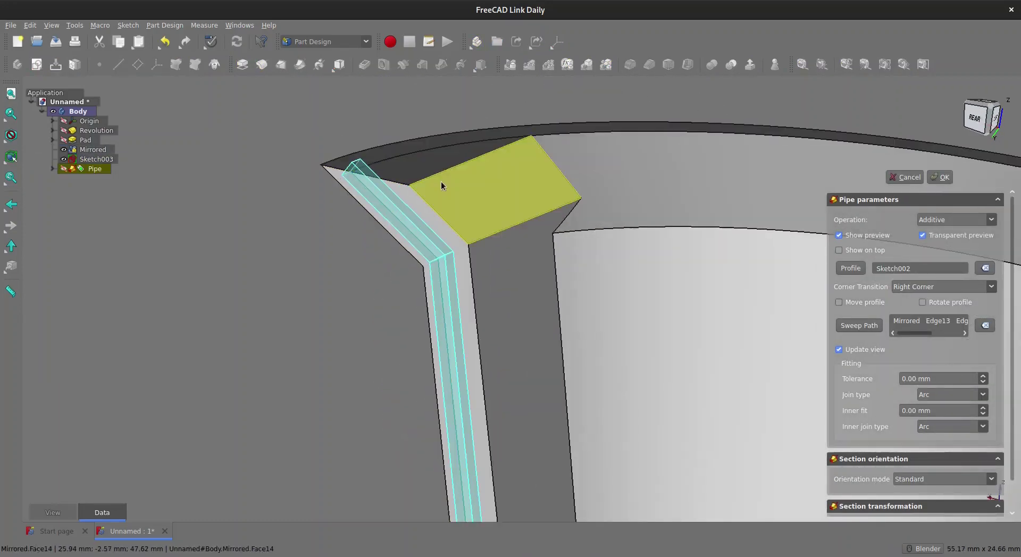
pyautogui.click(939, 177)
pyautogui.scroll(-4, 625, 362)
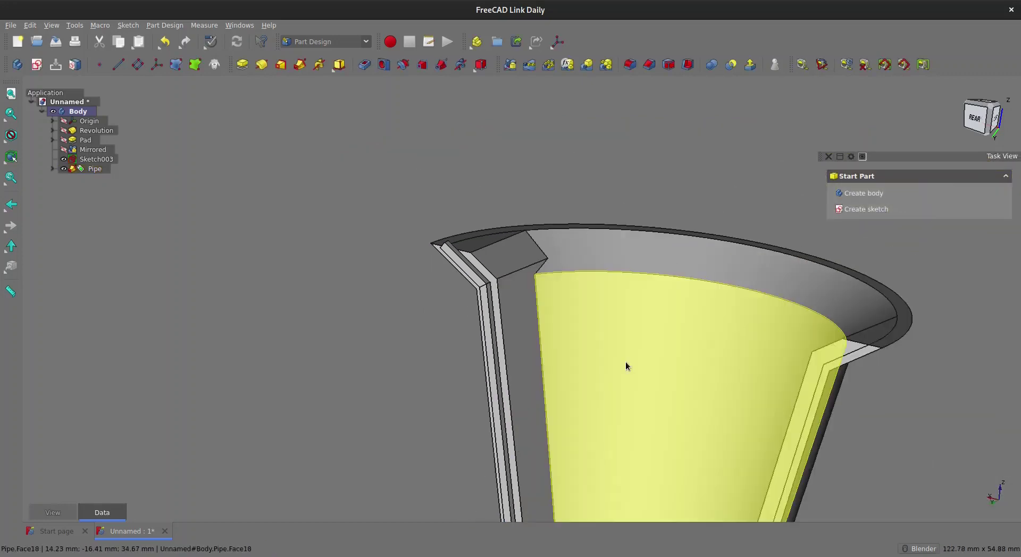
# - Sweep Sketch003 along the opposite wall's seam edges as subtractive Pipe001, cutting the groove
pyautogui.moveTo(90, 207)
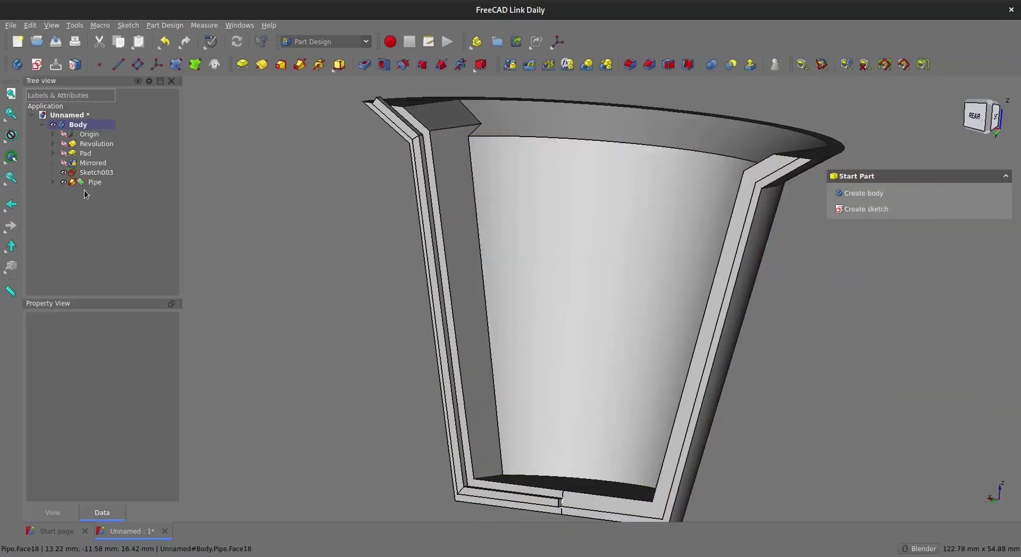
pyautogui.click(96, 172)
pyautogui.moveTo(585, 438)
pyautogui.mouseDown(button='middle')
pyautogui.moveTo(659, 449)
pyautogui.moveTo(540, 409)
pyautogui.moveTo(533, 383)
pyautogui.moveTo(460, 305)
pyautogui.mouseUp(button='middle')
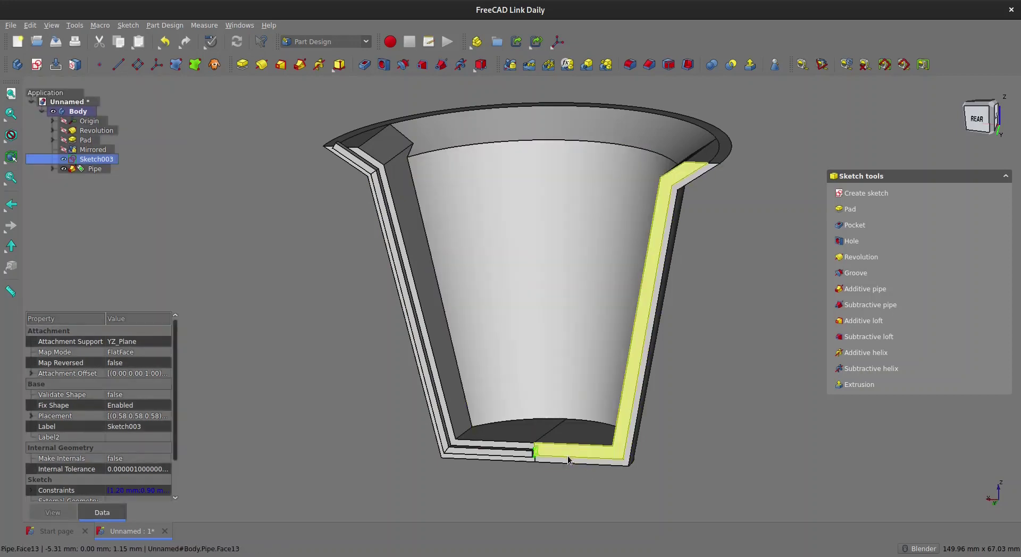
pyautogui.keyDown('ctrl'); pyautogui.click(568, 460); pyautogui.keyUp('ctrl')
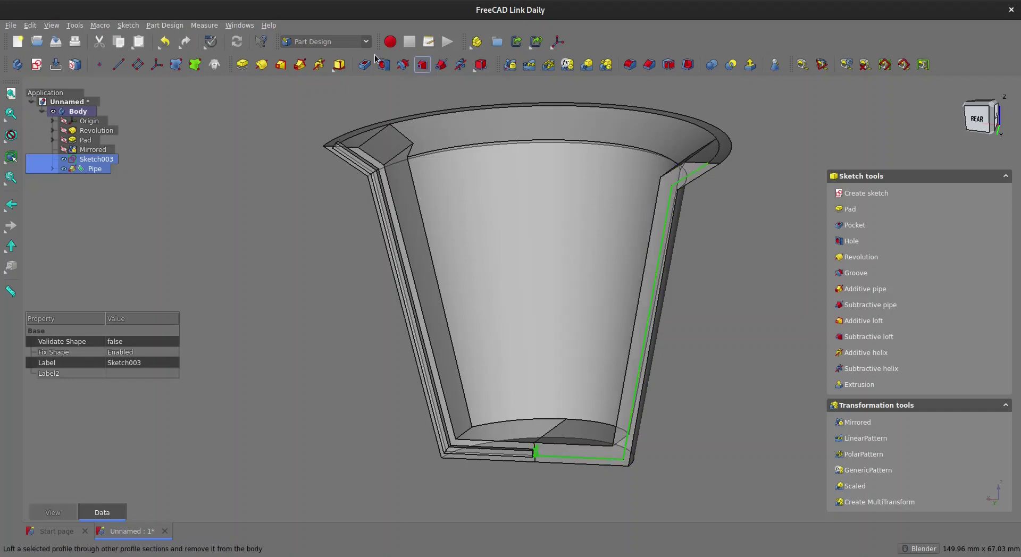
pyautogui.click(442, 66)
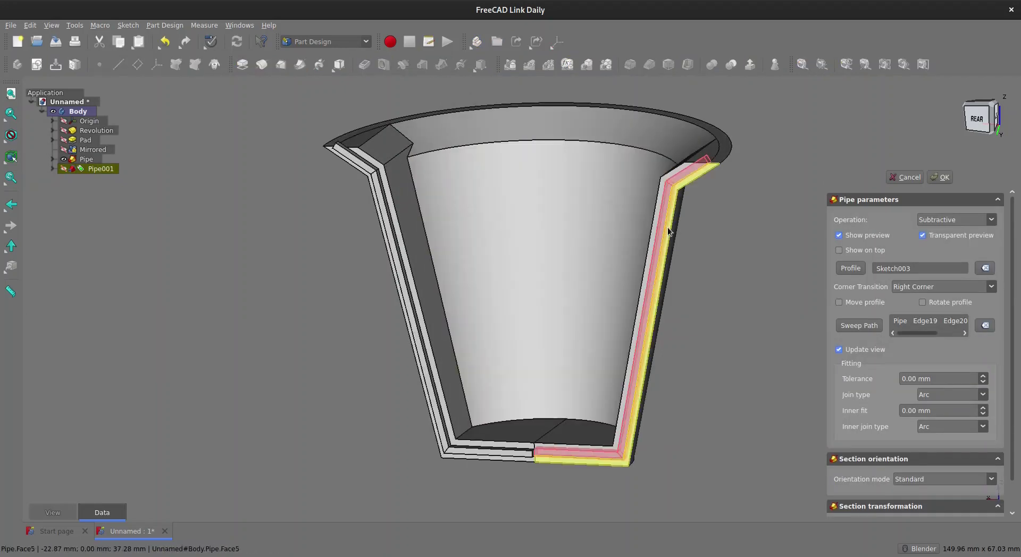
pyautogui.moveTo(667, 227); pyautogui.dragTo(750, 210, button='middle')
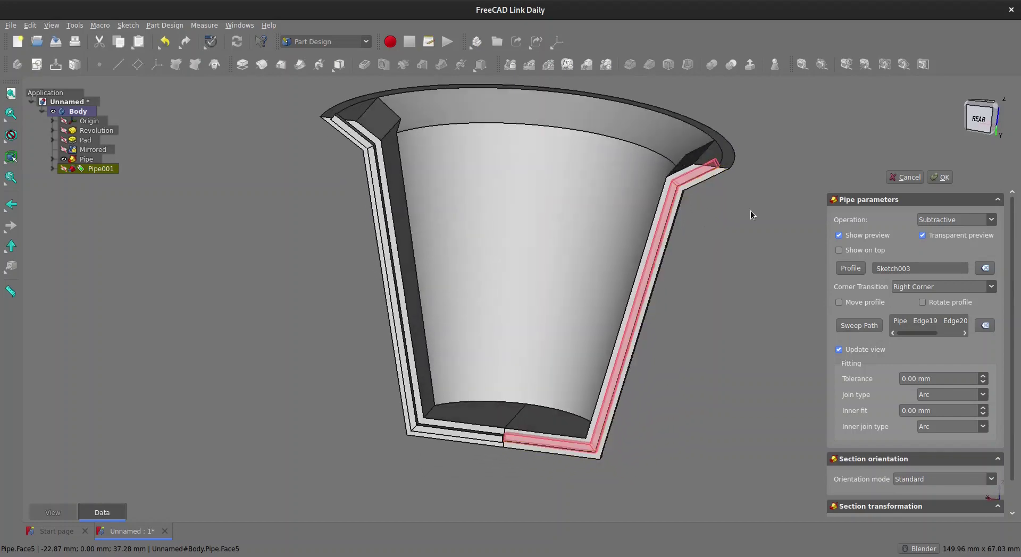
pyautogui.click(938, 177)
pyautogui.moveTo(461, 260); pyautogui.dragTo(708, 263, button='middle')
pyautogui.scroll(5, 514, 364)
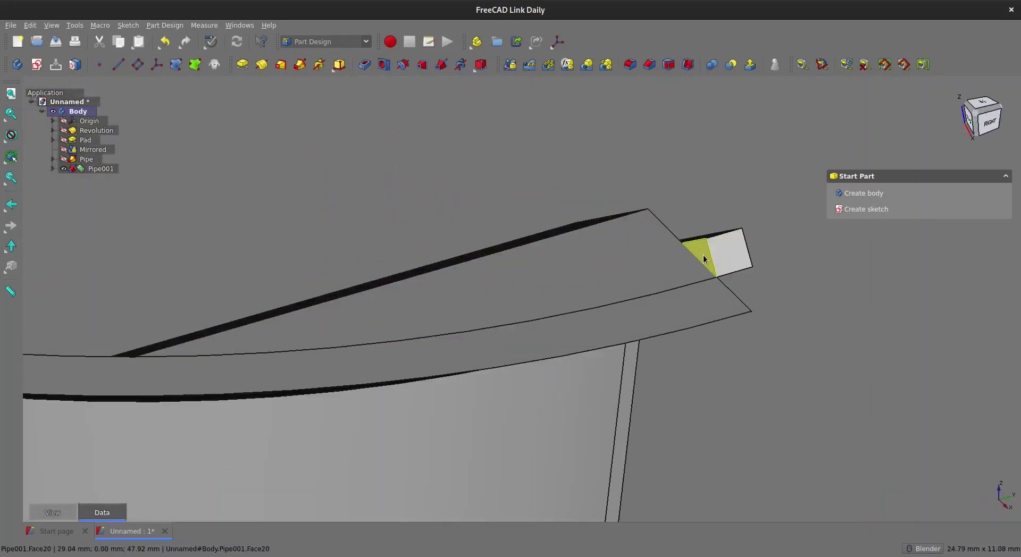
# - Pocket the groove's small end face at the rim with Type Through all
pyautogui.click(708, 263)
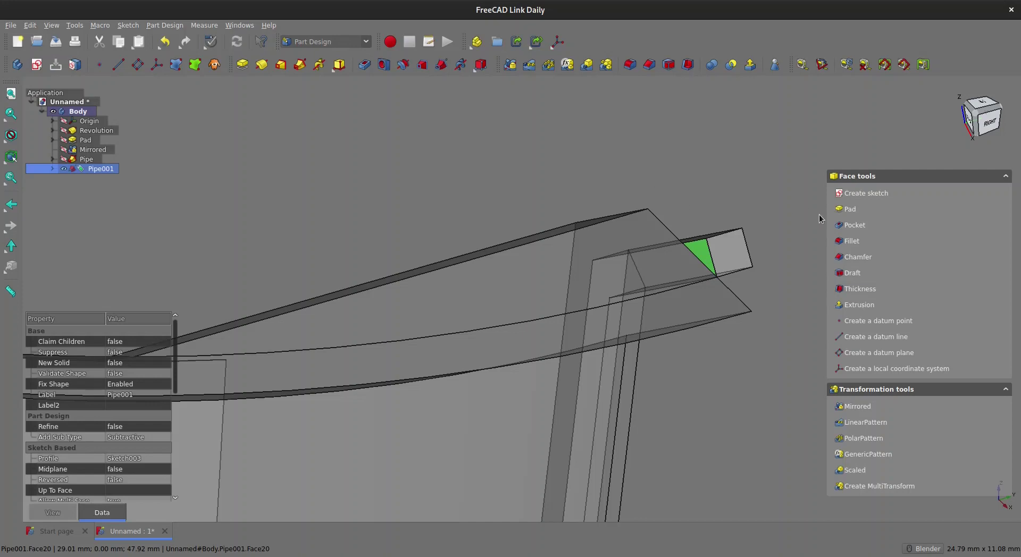
pyautogui.click(850, 225)
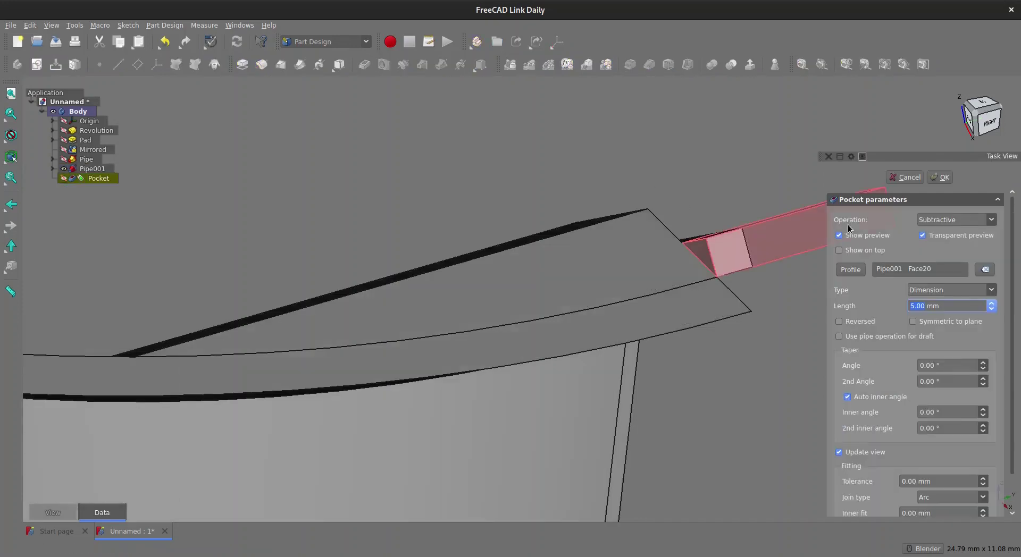
pyautogui.click(990, 289)
pyautogui.click(952, 301)
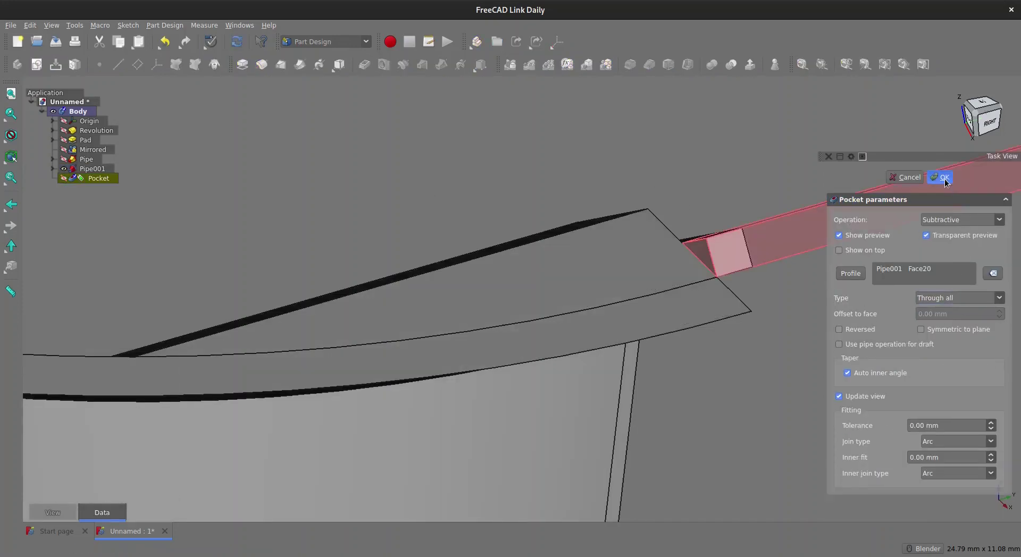
pyautogui.click(943, 177)
pyautogui.moveTo(771, 266); pyautogui.dragTo(661, 289, button='middle')
pyautogui.scroll(6, 677, 274)
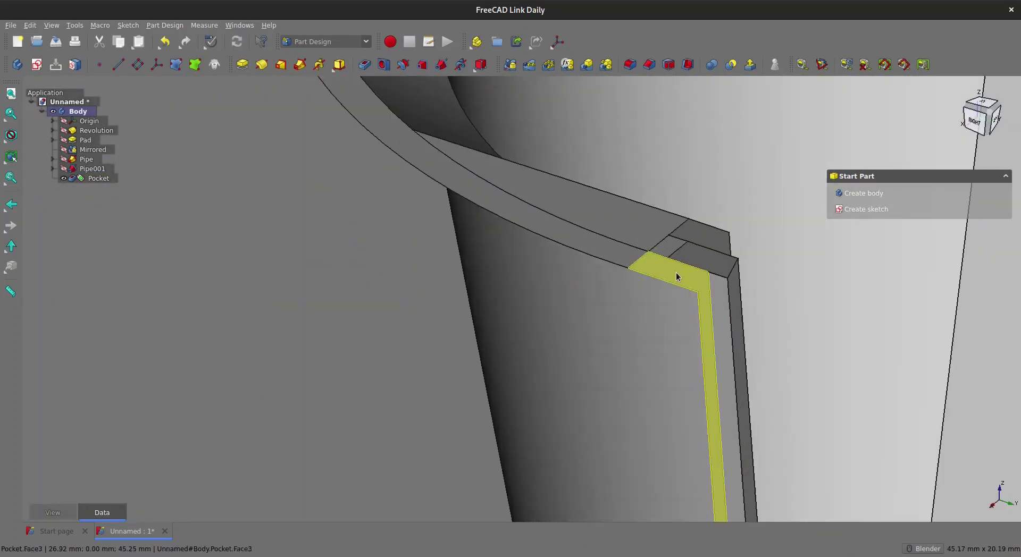
pyautogui.scroll(-8, 677, 274)
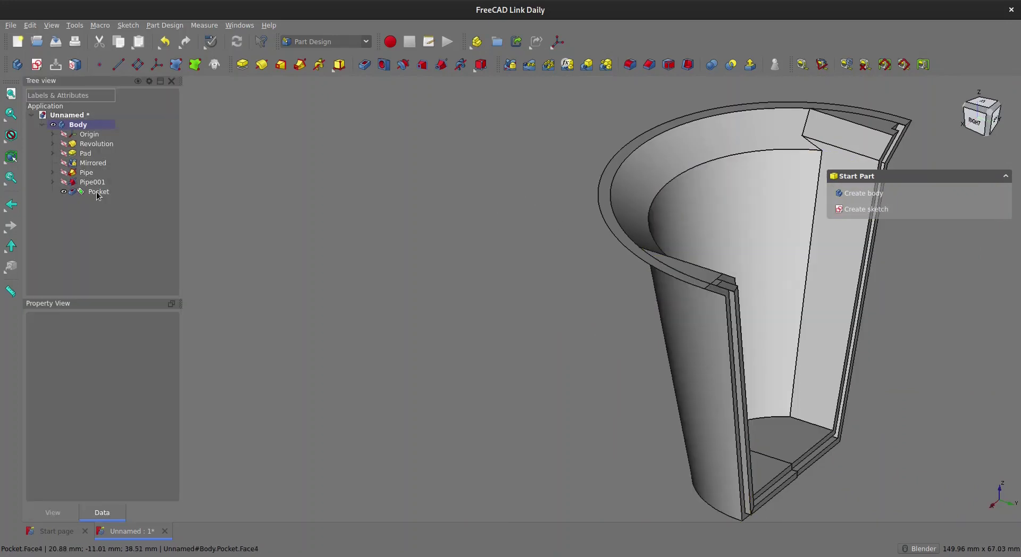
# - Set the Pocket's Refine property to true and inspect the refined pot
pyautogui.click(98, 192)
pyautogui.click(130, 428)
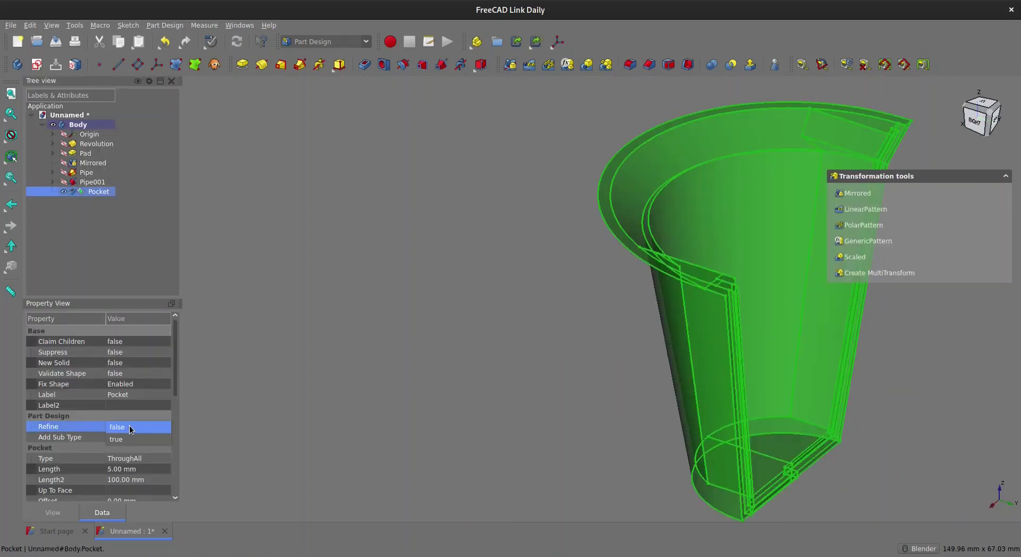
pyautogui.click(130, 429)
pyautogui.click(128, 438)
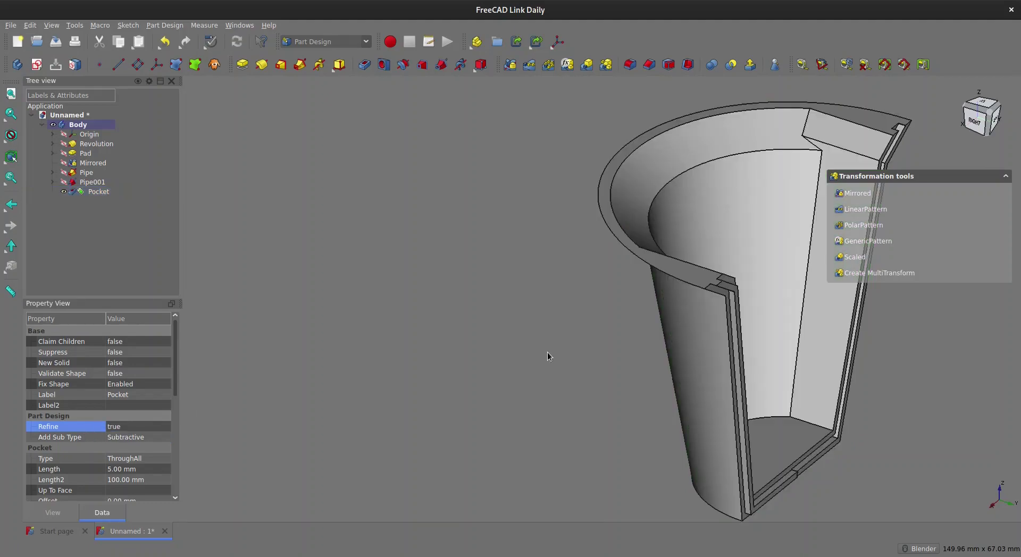
pyautogui.click(554, 352)
pyautogui.moveTo(714, 376); pyautogui.dragTo(478, 320, button='middle')
pyautogui.scroll(3, 654, 371)
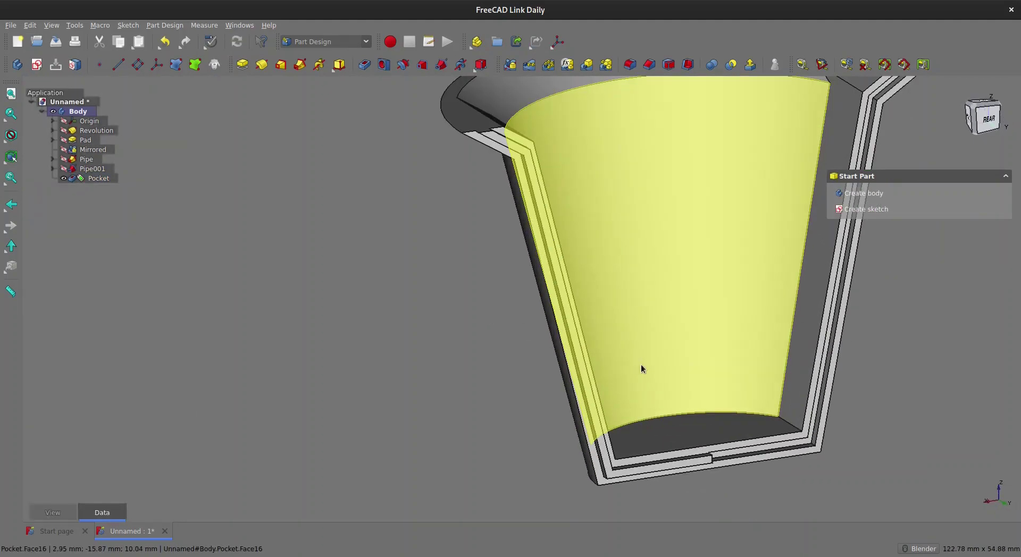
pyautogui.scroll(2, 590, 374)
pyautogui.moveTo(590, 373); pyautogui.dragTo(636, 392, button='middle')
pyautogui.scroll(-4, 620, 436)
pyautogui.keyDown('shift'); pyautogui.moveTo(620, 432); pyautogui.dragTo(503, 370, button='middle'); pyautogui.keyUp('shift')
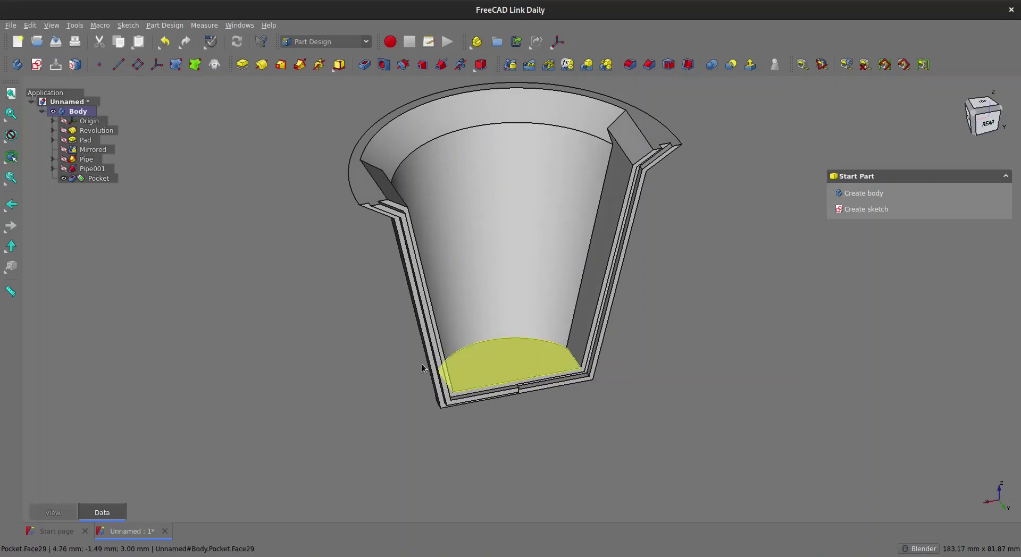
# - Sketch a 10 mm diameter circle centred on the origin on XY_Plane
pyautogui.click(34, 68)
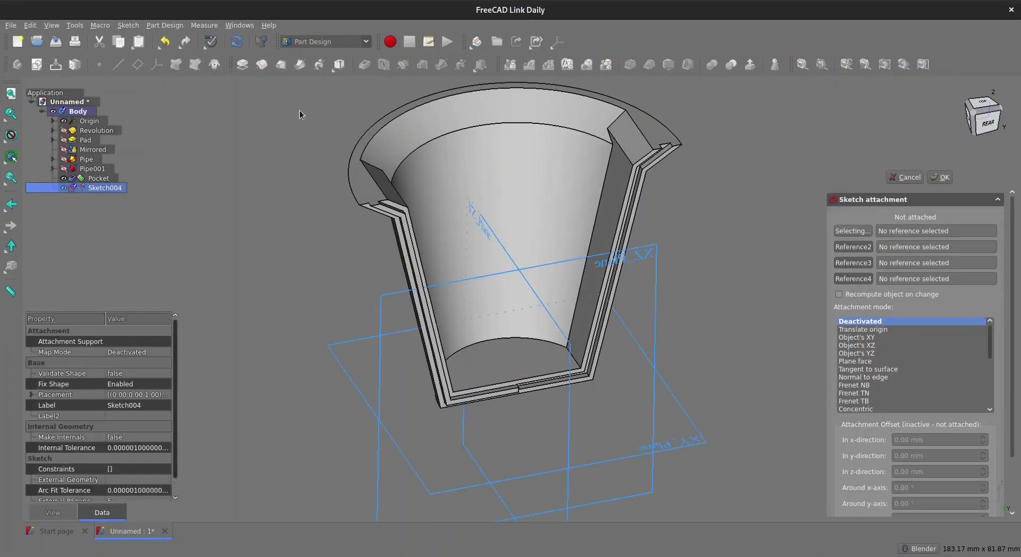
pyautogui.click(700, 446)
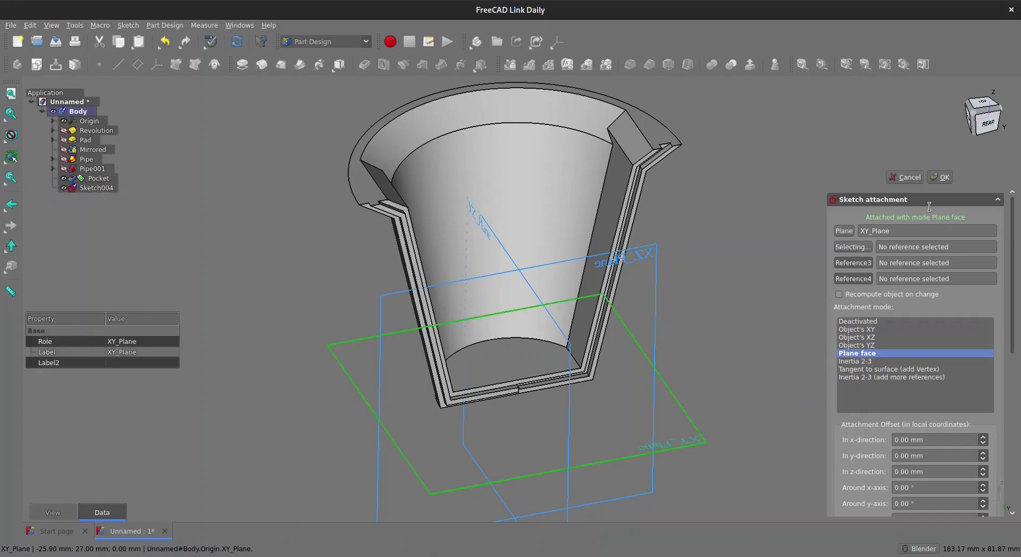
pyautogui.click(941, 177)
pyautogui.press('g')
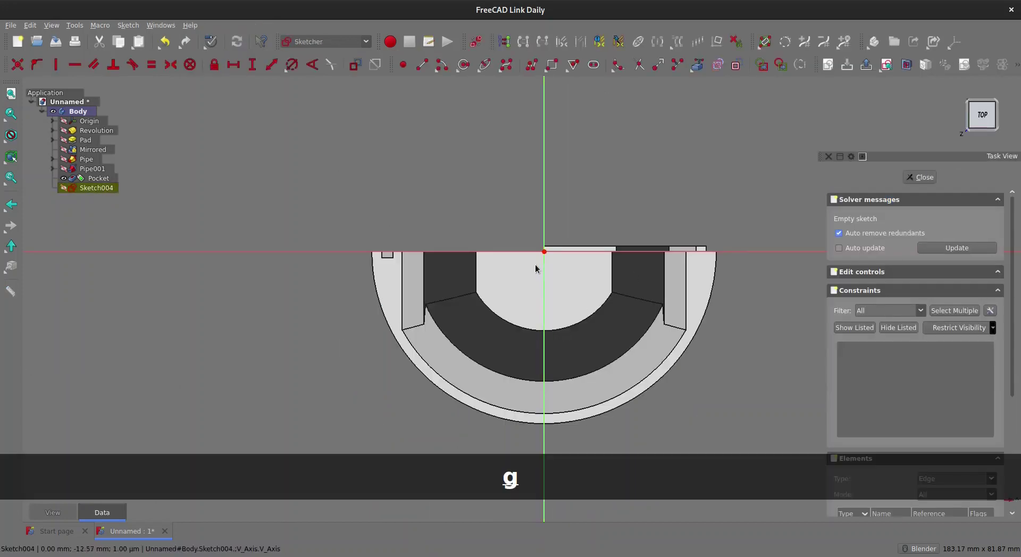
pyautogui.press('c')
pyautogui.click(568, 272)
pyautogui.rightClick(569, 232)
pyautogui.click(569, 234)
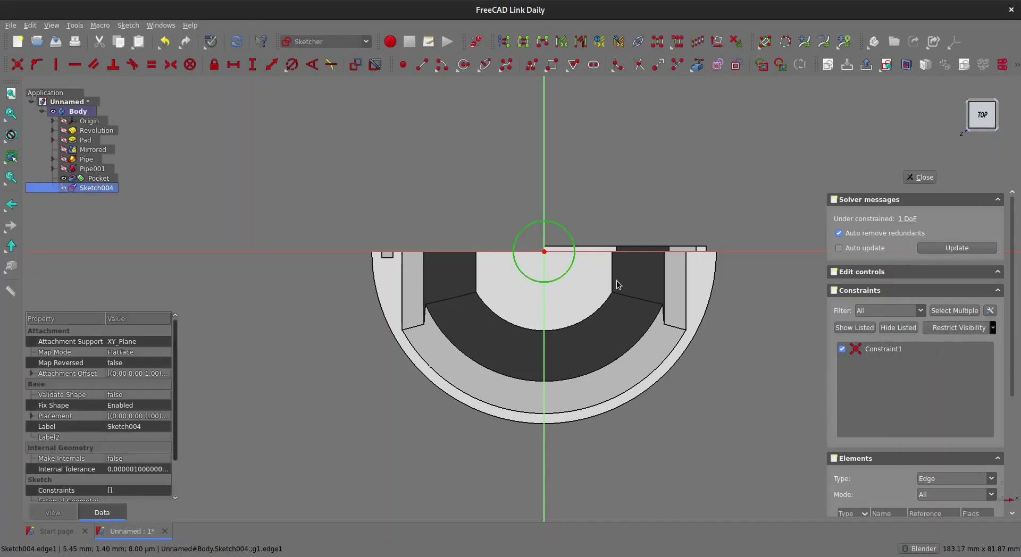
pyautogui.write('ko10')
pyautogui.press('Return')
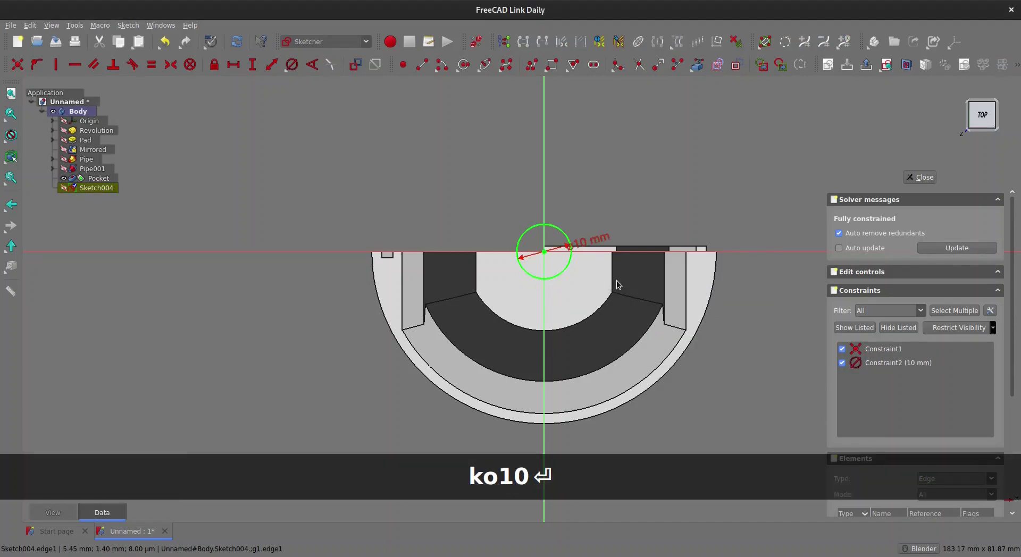
# - Close the sketch and pocket the circle Through all as Pocket001
pyautogui.click(919, 177)
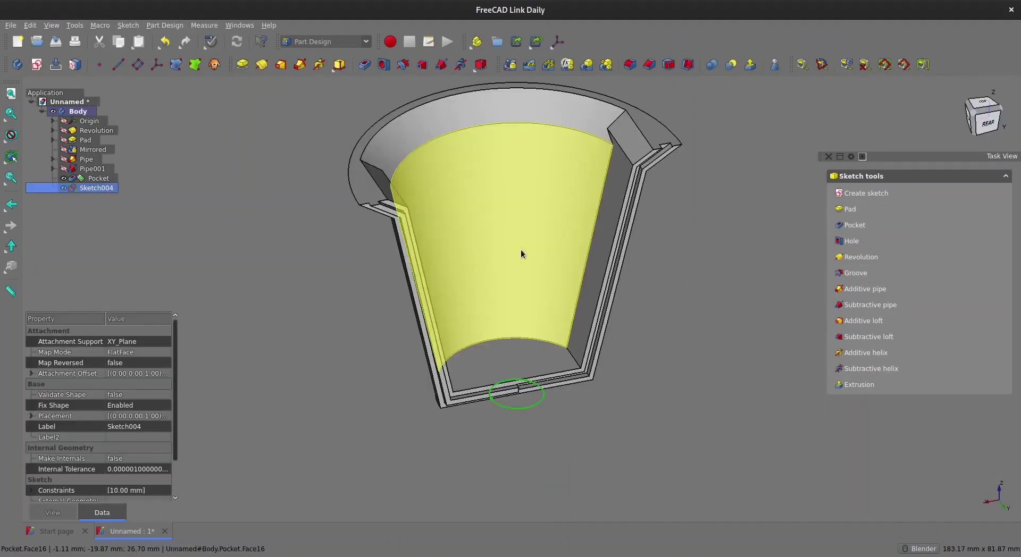
pyautogui.click(854, 226)
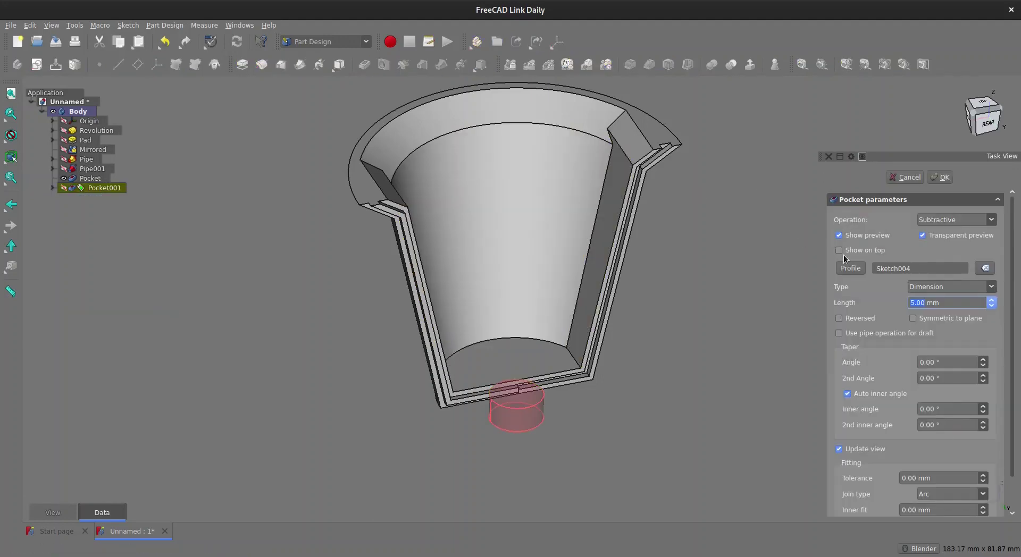
pyautogui.click(963, 293)
pyautogui.click(949, 300)
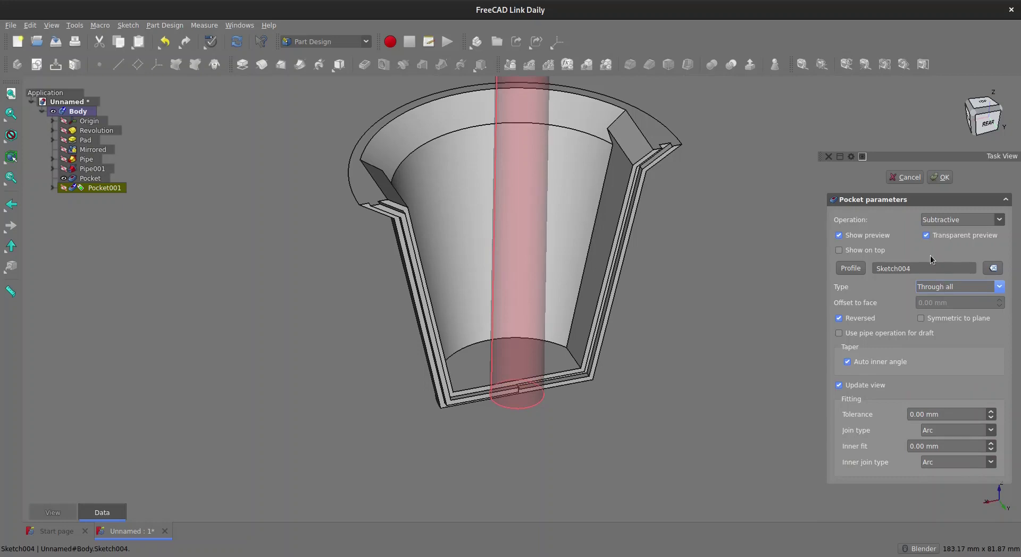
pyautogui.click(943, 178)
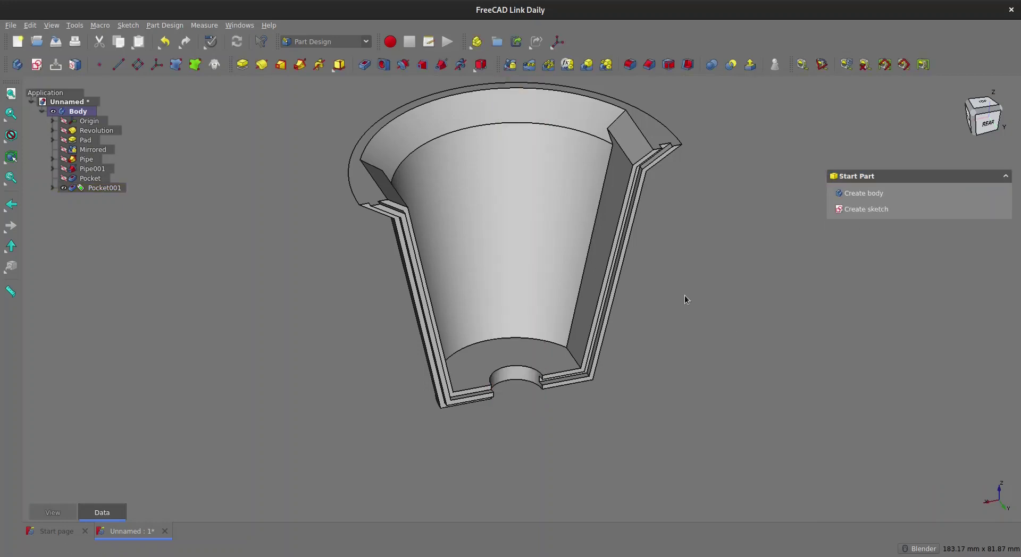
pyautogui.scroll(-3, 685, 295)
pyautogui.scroll(2, 519, 273)
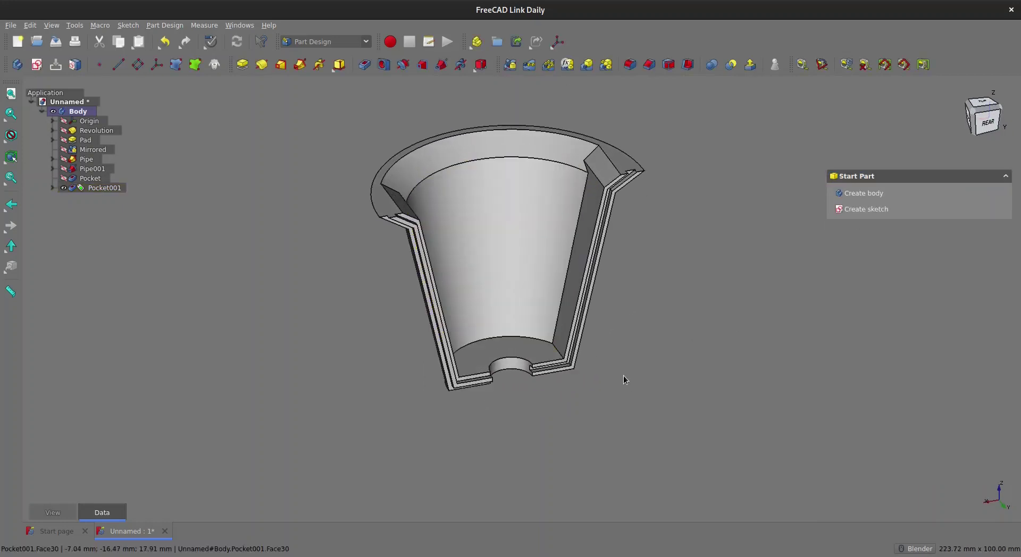
pyautogui.moveTo(527, 321); pyautogui.dragTo(550, 327, button='middle')
pyautogui.scroll(3, 656, 186)
pyautogui.scroll(-2, 656, 186)
pyautogui.moveTo(642, 206); pyautogui.dragTo(576, 278, button='middle')
pyautogui.scroll(4, 577, 278)
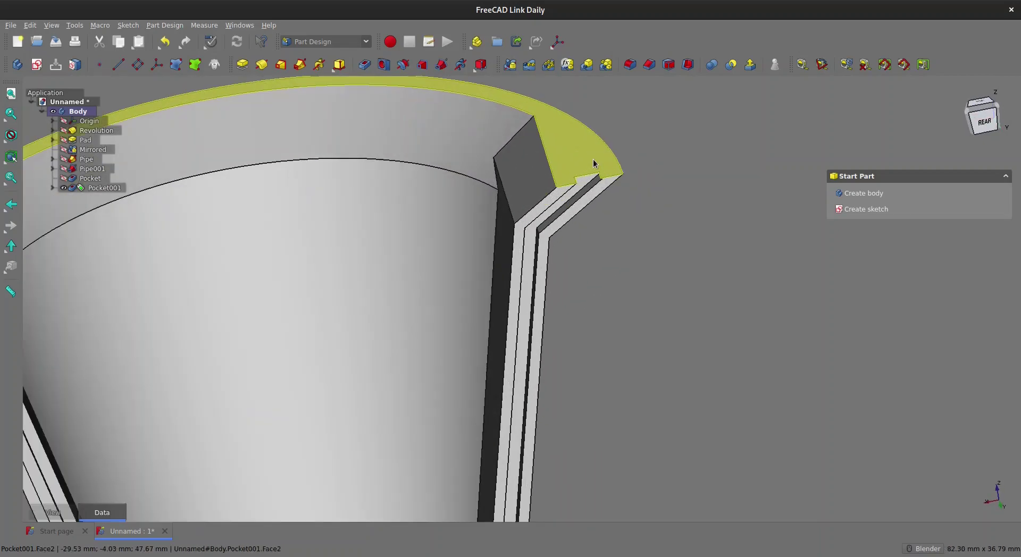
pyautogui.moveTo(675, 263); pyautogui.dragTo(707, 280, button='middle')
pyautogui.scroll(3, 654, 202)
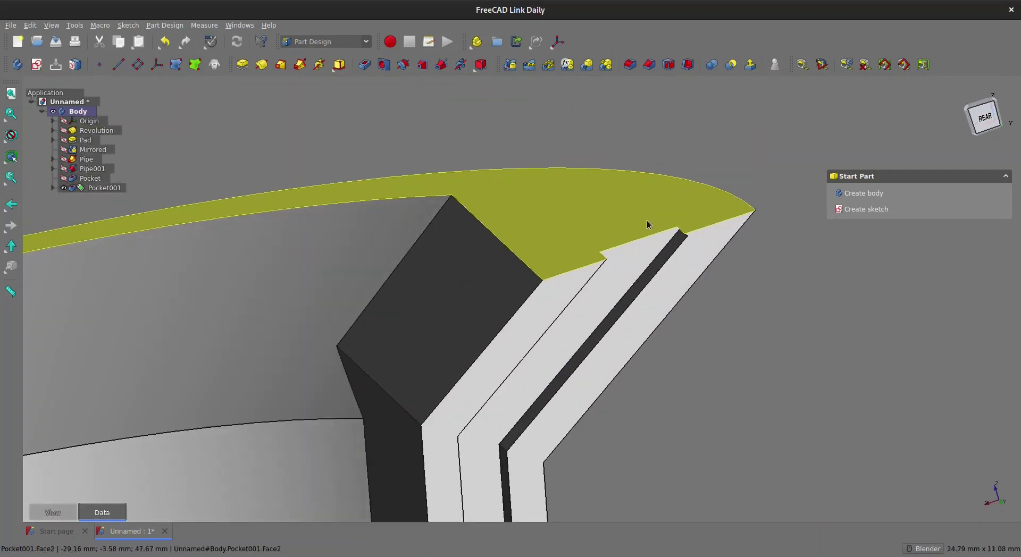
pyautogui.scroll(4, 686, 241)
pyautogui.moveTo(686, 242); pyautogui.dragTo(670, 270, button='middle')
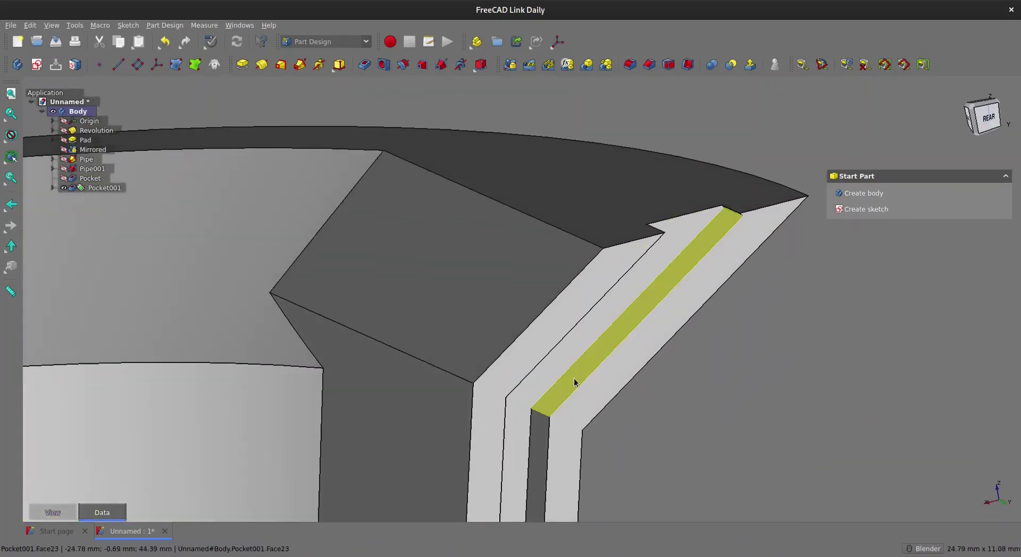
pyautogui.scroll(4, 733, 221)
pyautogui.moveTo(745, 240); pyautogui.dragTo(744, 214, button='middle')
pyautogui.scroll(3, 744, 214)
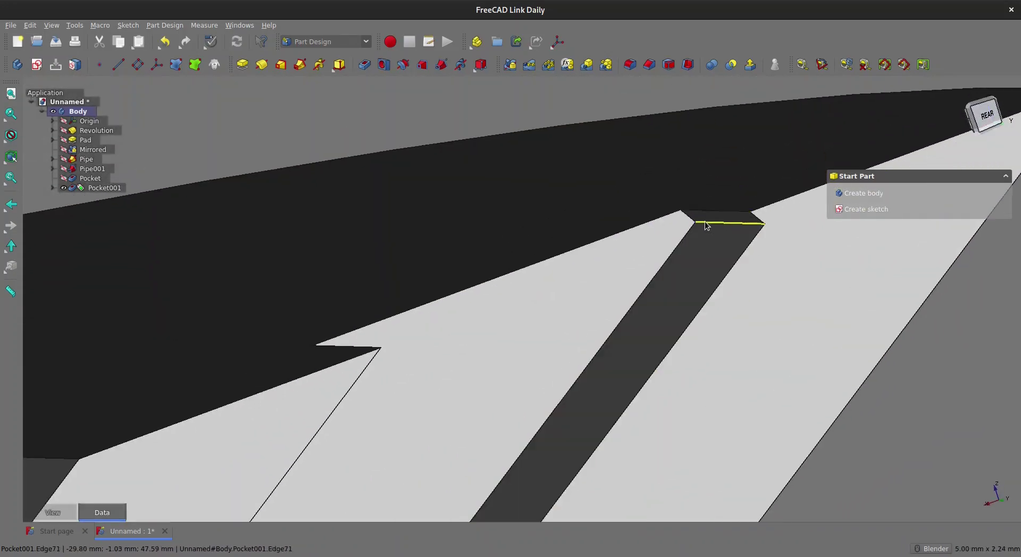
pyautogui.scroll(-5, 745, 228)
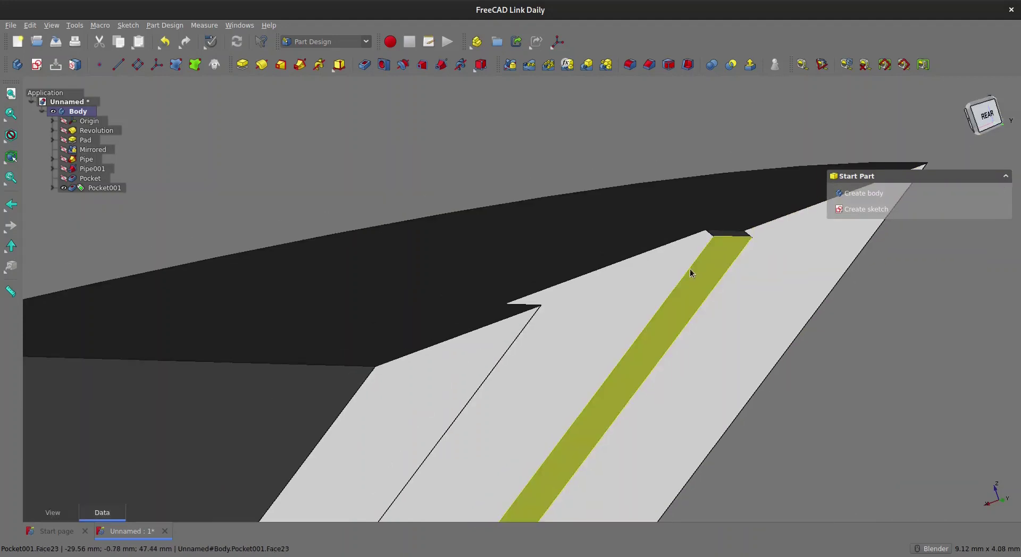
pyautogui.scroll(4, 691, 254)
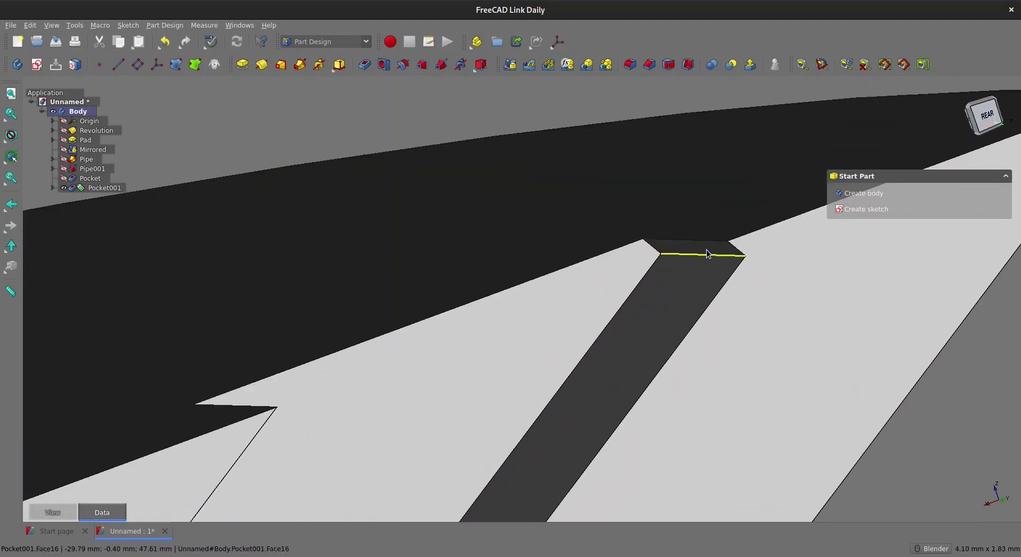
pyautogui.scroll(-13, 700, 252)
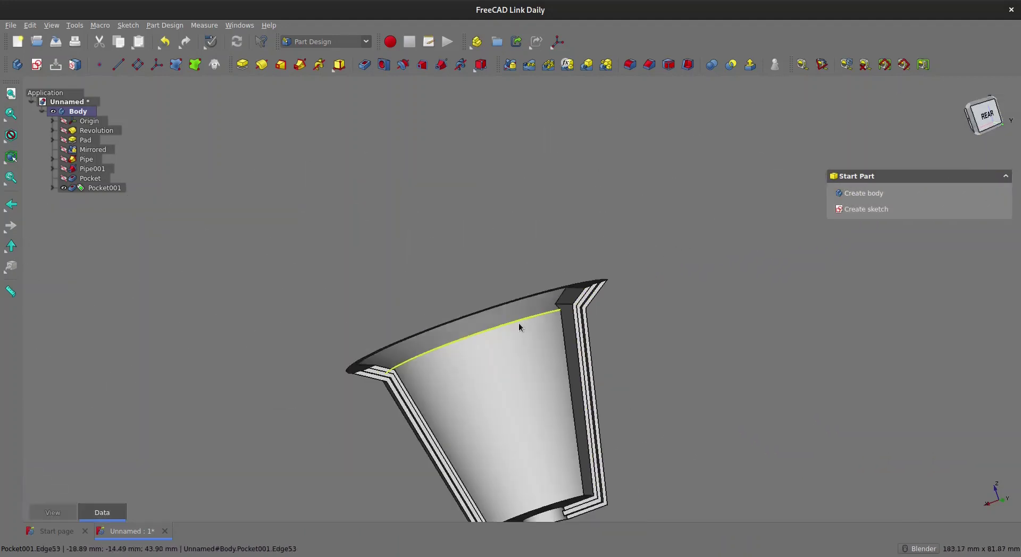
pyautogui.scroll(4, 405, 367)
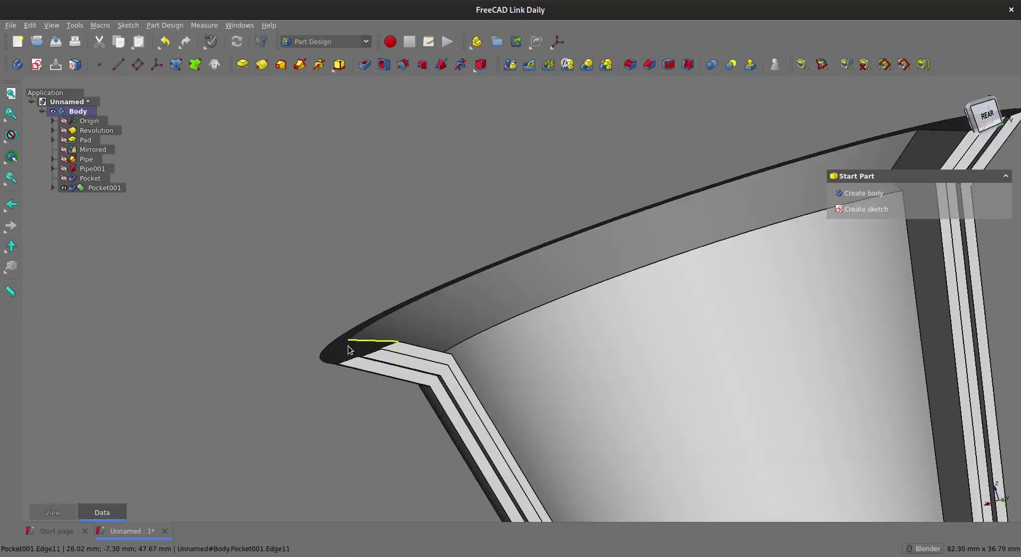
pyautogui.scroll(-4, 782, 238)
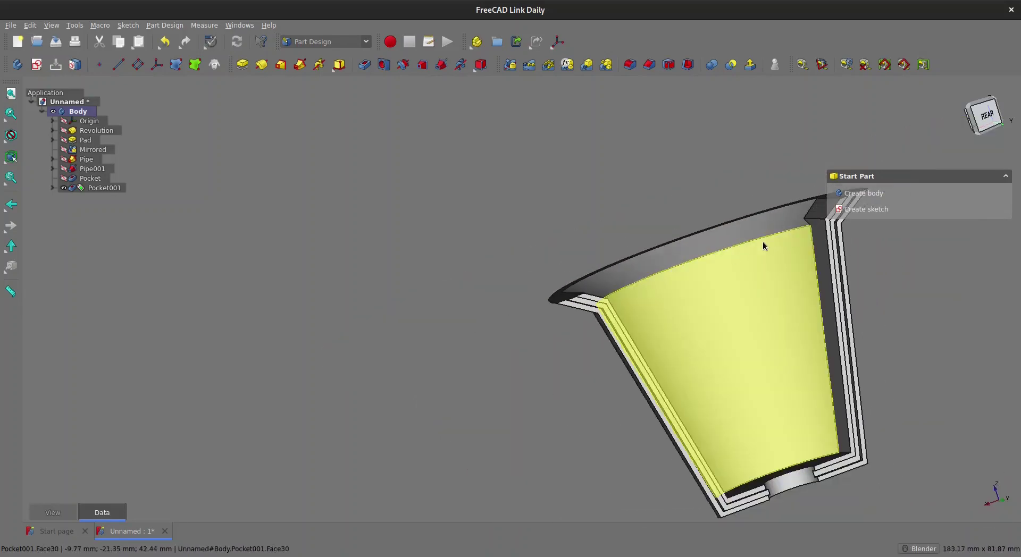
pyautogui.scroll(5, 801, 253)
pyautogui.scroll(10, 719, 187)
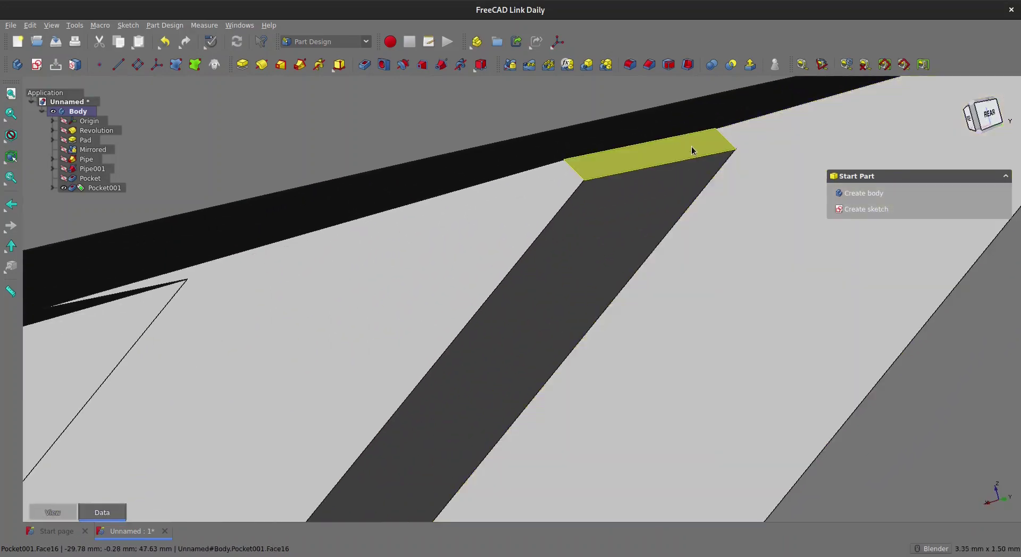
# - Pocket the small rim face capping the groove with Type Through all
pyautogui.click(693, 149)
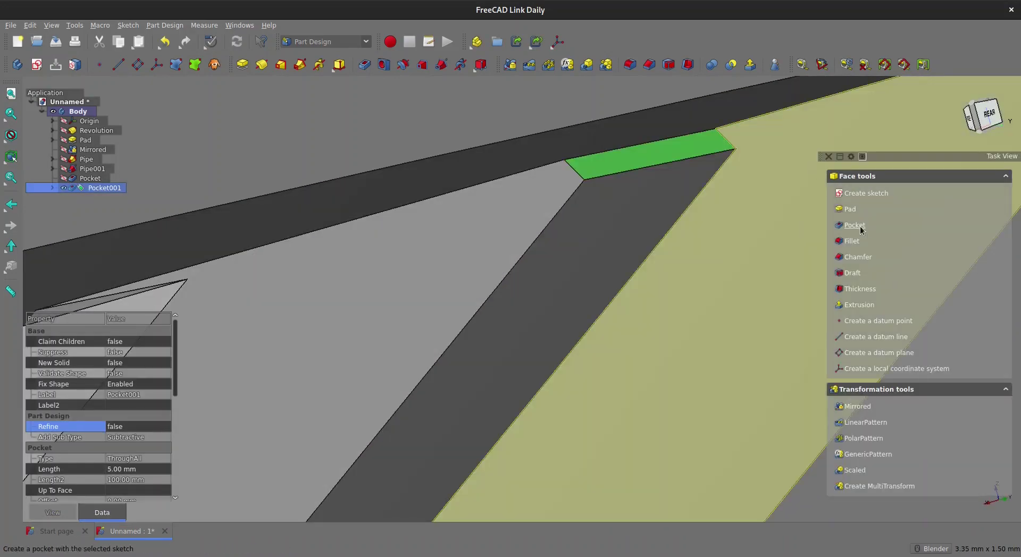
pyautogui.click(855, 225)
pyautogui.click(951, 290)
pyautogui.click(929, 302)
pyautogui.click(940, 178)
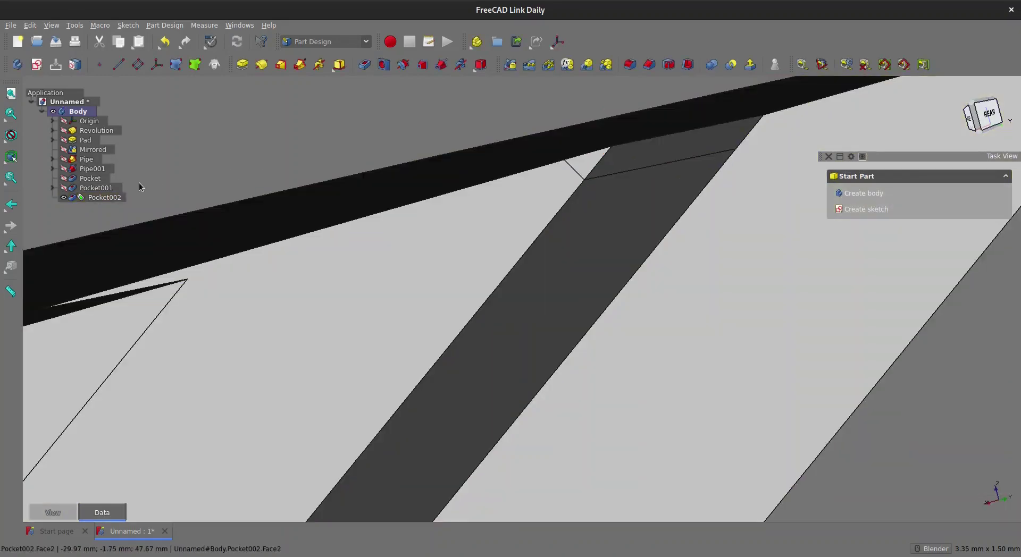
# - Set Pocket002's Refine to true and orbit around the cup to check the opened groove
pyautogui.click(107, 211)
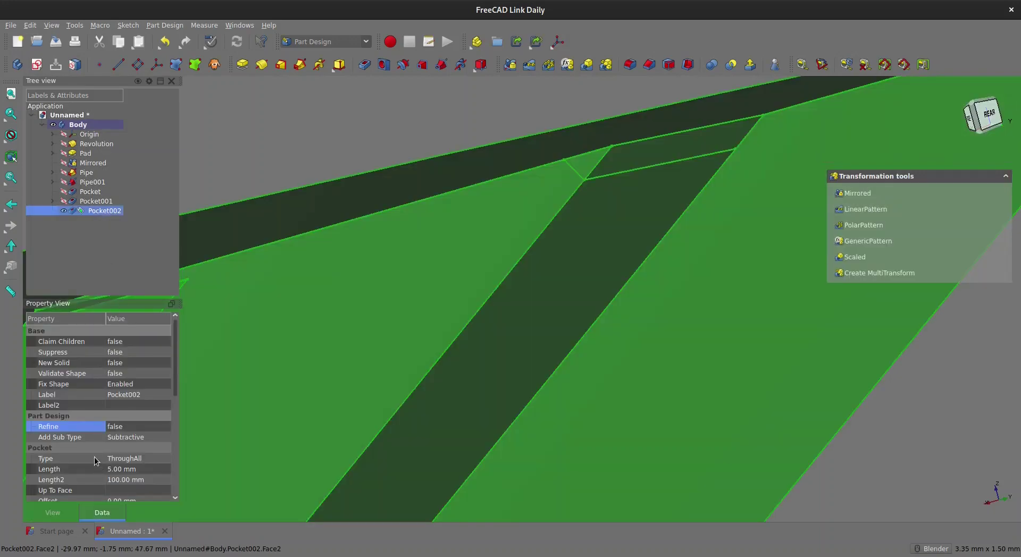
pyautogui.click(123, 427)
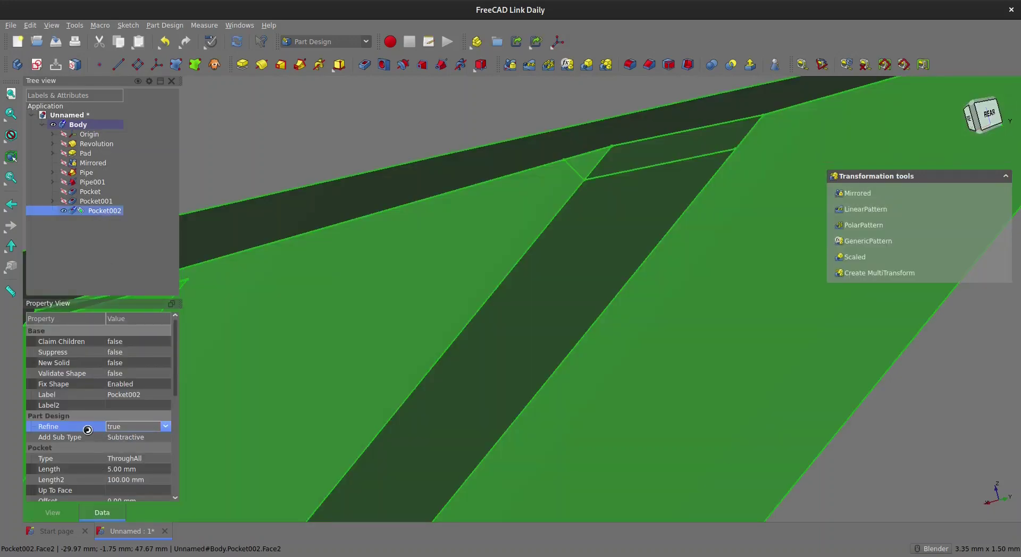
pyautogui.moveTo(585, 309); pyautogui.dragTo(677, 230, button='middle')
pyautogui.click(757, 359)
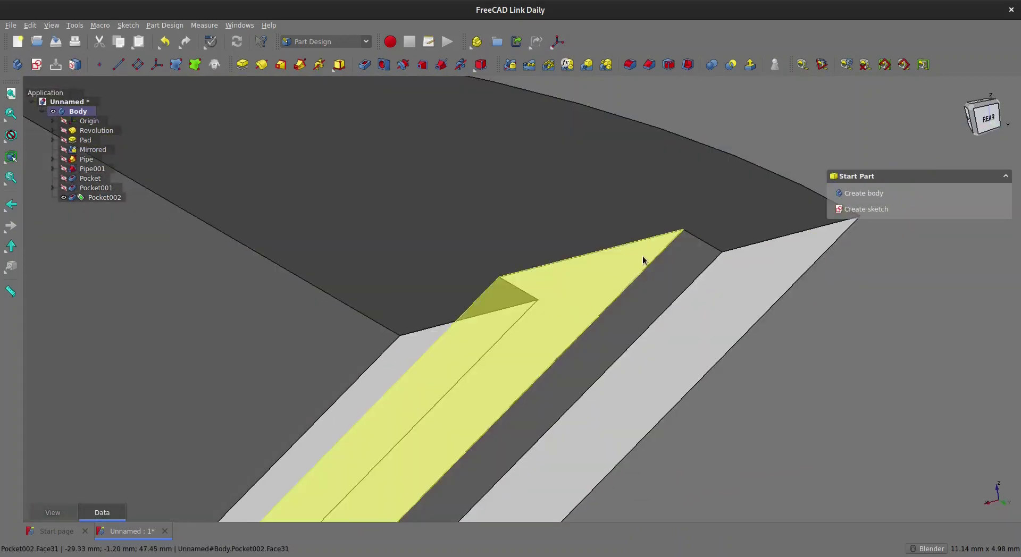
pyautogui.scroll(-6, 682, 239)
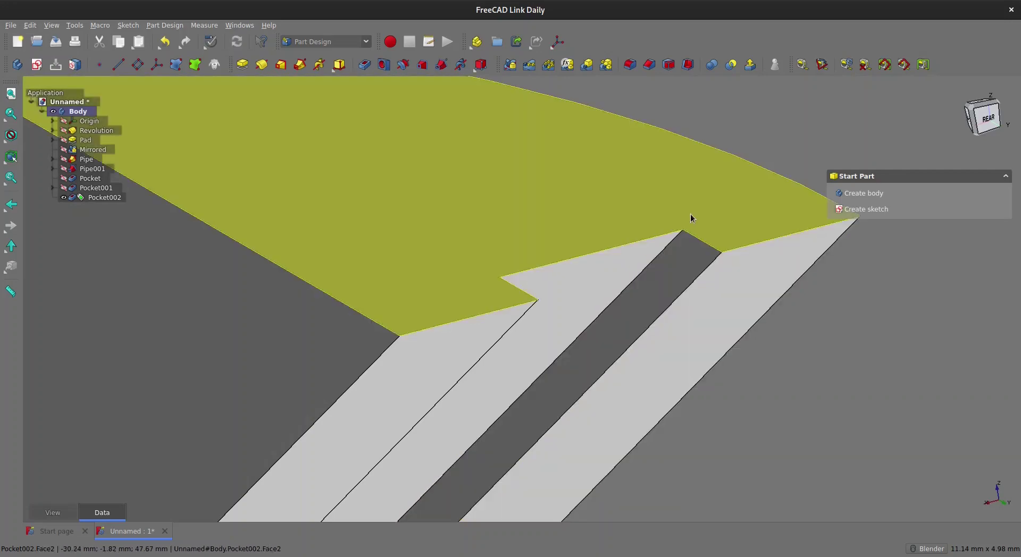
pyautogui.scroll(-3, 698, 245)
pyautogui.scroll(5, 663, 258)
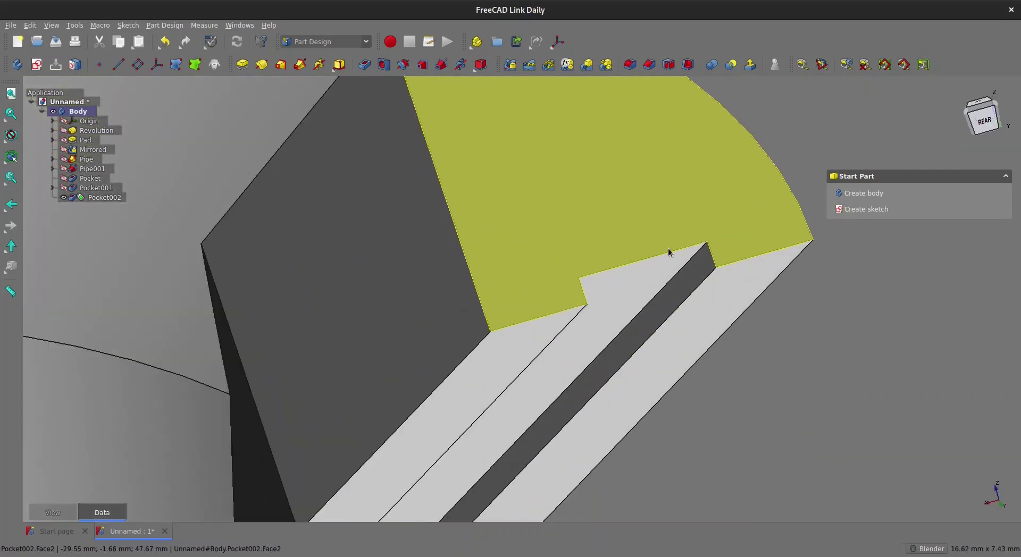
pyautogui.scroll(-5, 663, 258)
pyautogui.moveTo(663, 258); pyautogui.dragTo(545, 317, button='middle')
pyautogui.scroll(-3, 545, 318)
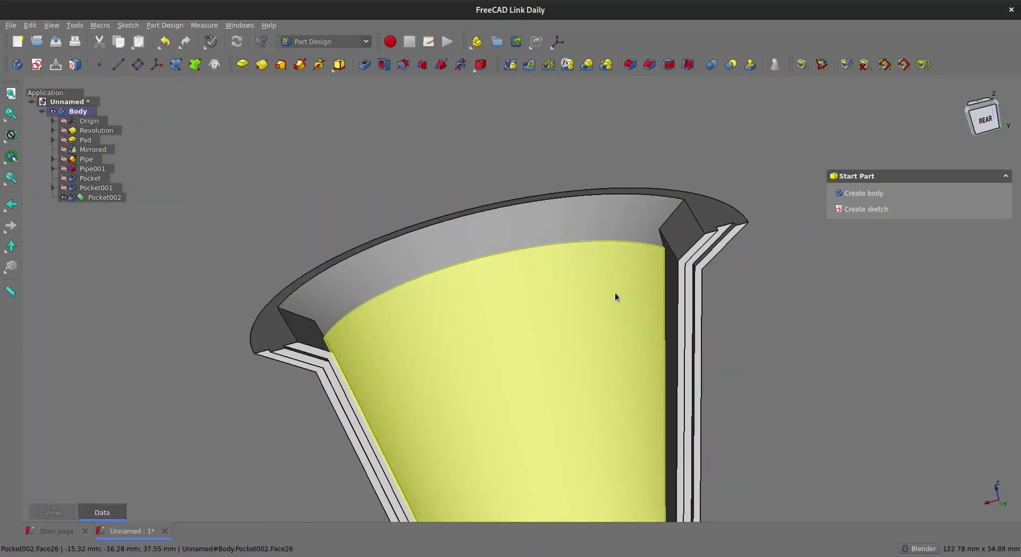
pyautogui.scroll(-3, 615, 293)
pyautogui.moveTo(458, 255); pyautogui.dragTo(578, 274, button='middle')
pyautogui.moveTo(84, 207)
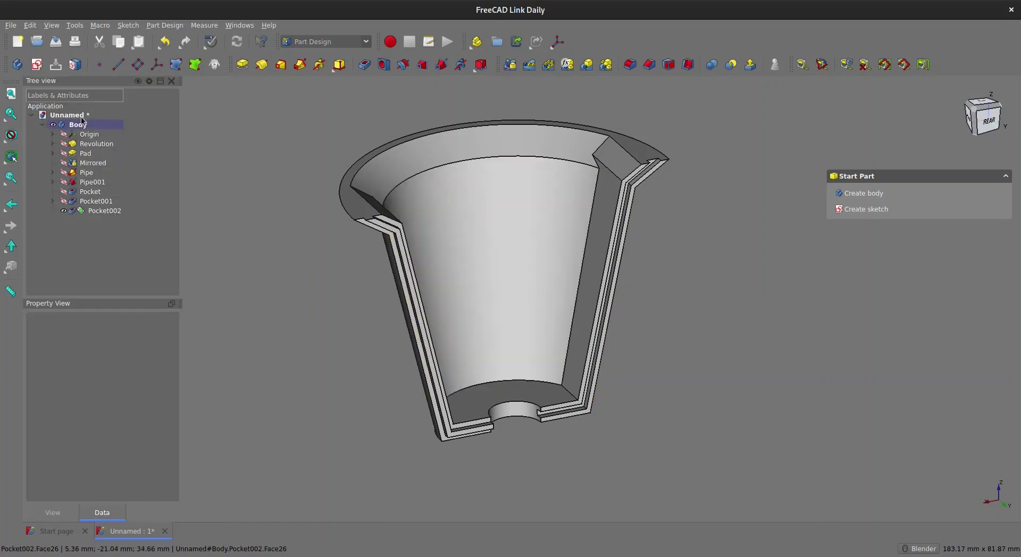
# - Clone the Body and rotate the Body001 clone 180° about the Z axis
pyautogui.click(79, 125)
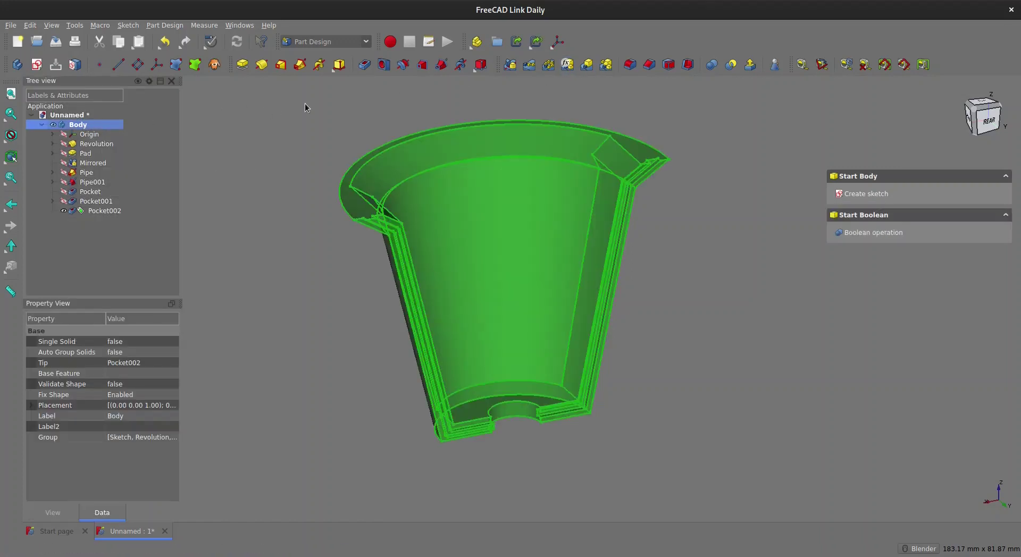
pyautogui.click(215, 65)
pyautogui.click(81, 221)
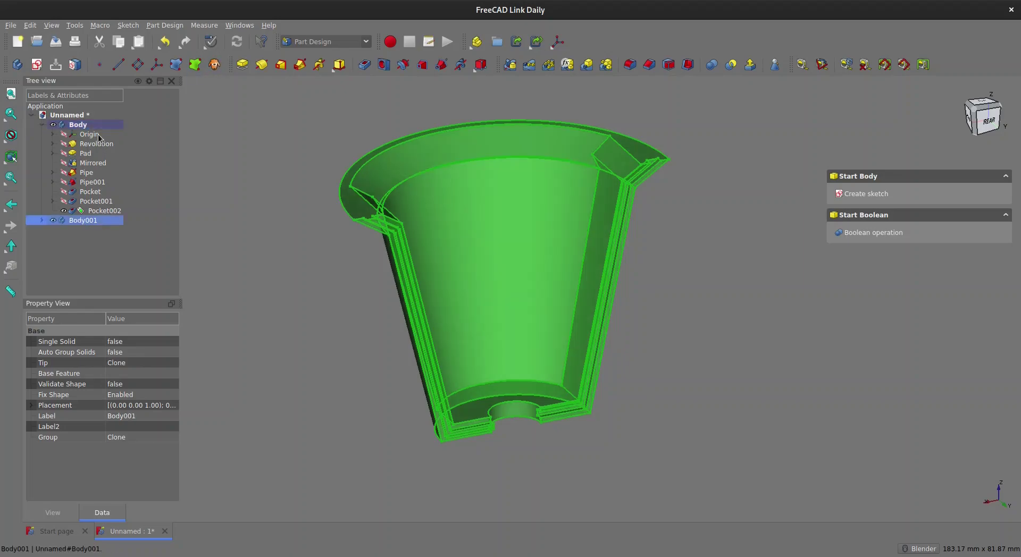
pyautogui.rightClick(85, 221)
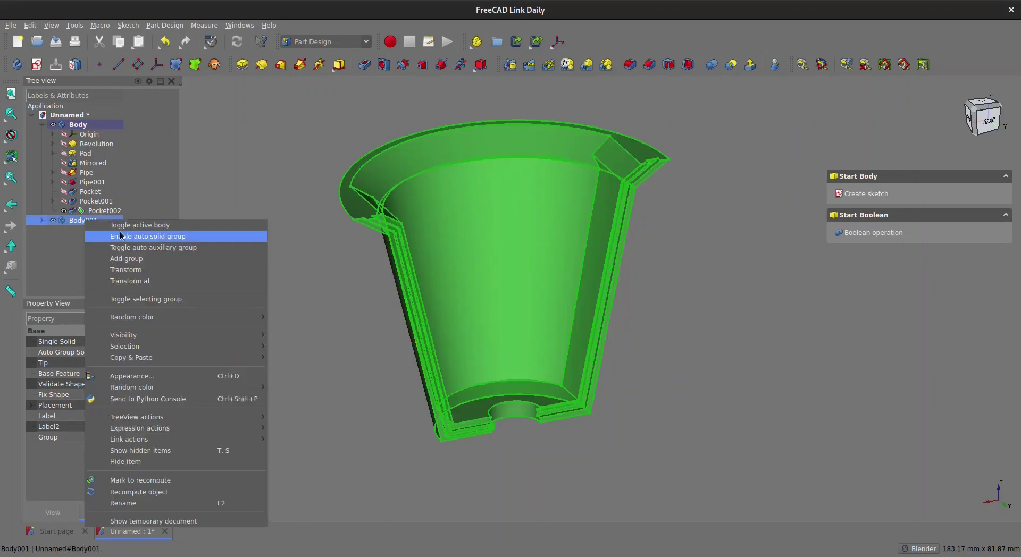
pyautogui.click(180, 273)
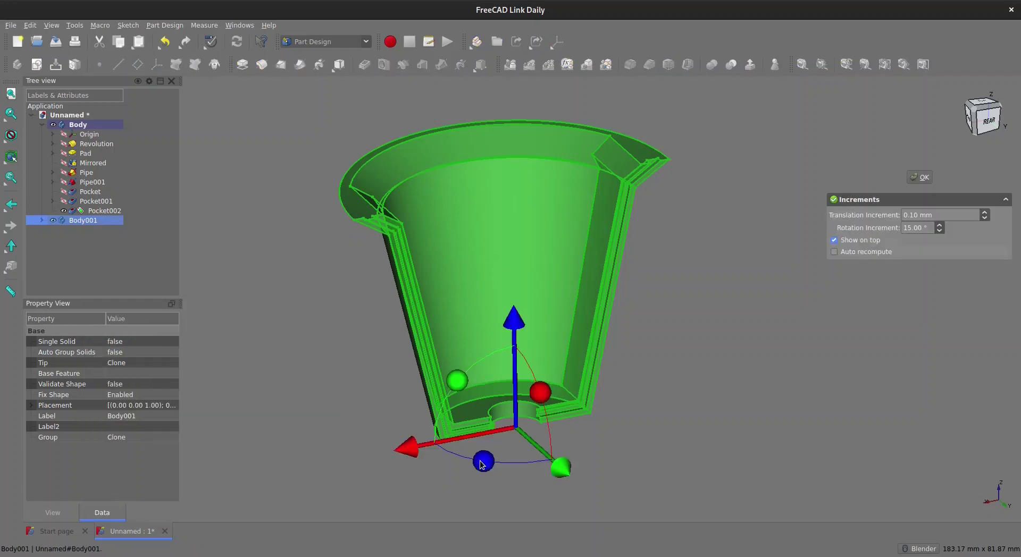
pyautogui.moveTo(481, 464); pyautogui.dragTo(611, 362)
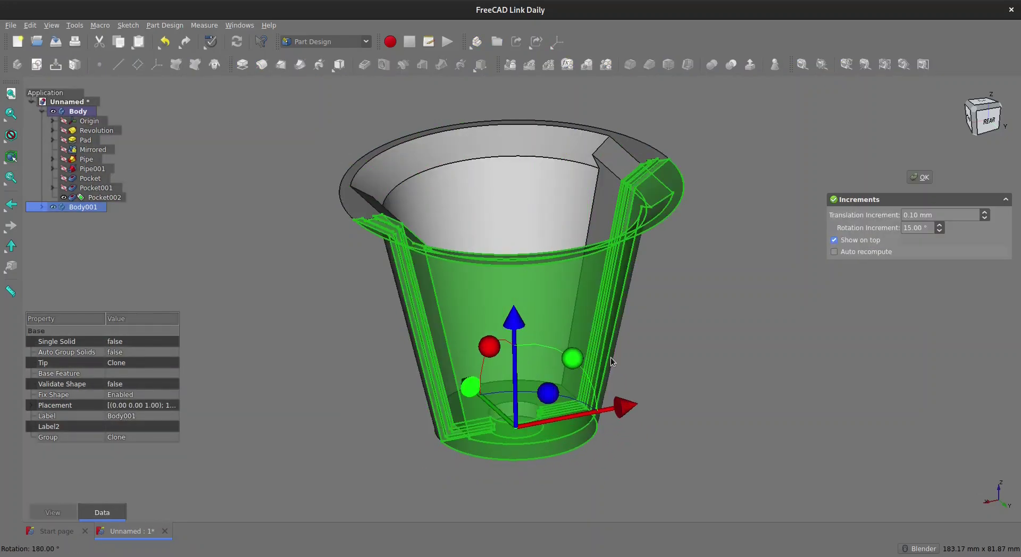
pyautogui.click(920, 177)
# - Orbit and zoom around the assembled pot to inspect the rim notch and central drain hole
pyautogui.moveTo(733, 246); pyautogui.dragTo(697, 259, button='middle')
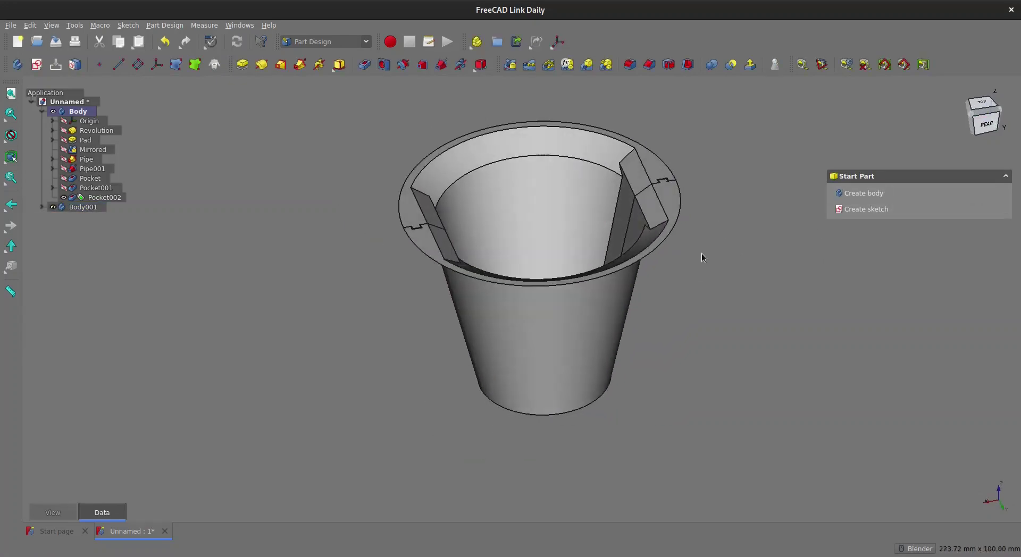
pyautogui.scroll(8, 692, 250)
pyautogui.scroll(-4, 325, 220)
pyautogui.keyDown('shift'); pyautogui.moveTo(327, 225); pyautogui.dragTo(515, 232, button='middle'); pyautogui.keyUp('shift')
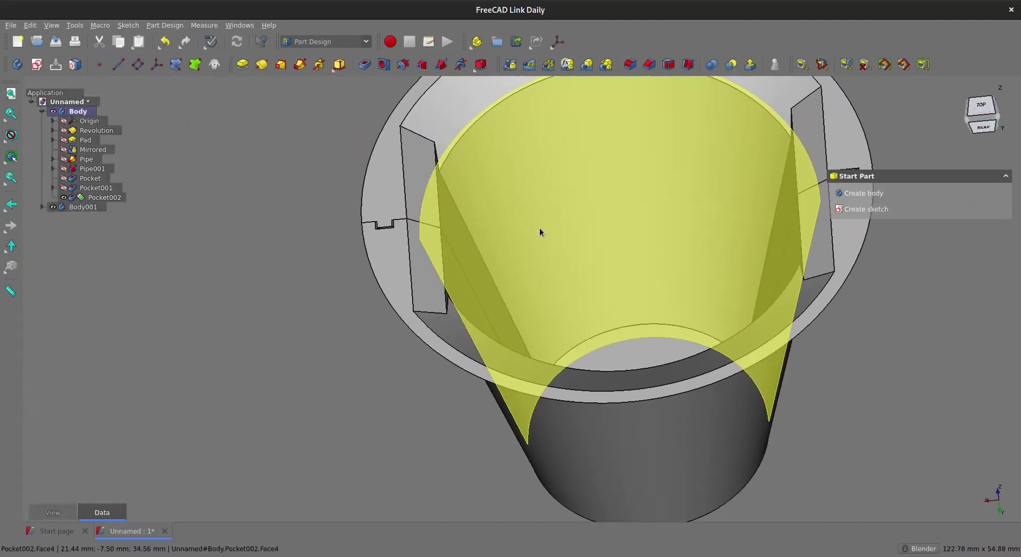
pyautogui.scroll(10, 347, 235)
pyautogui.scroll(-10, 347, 235)
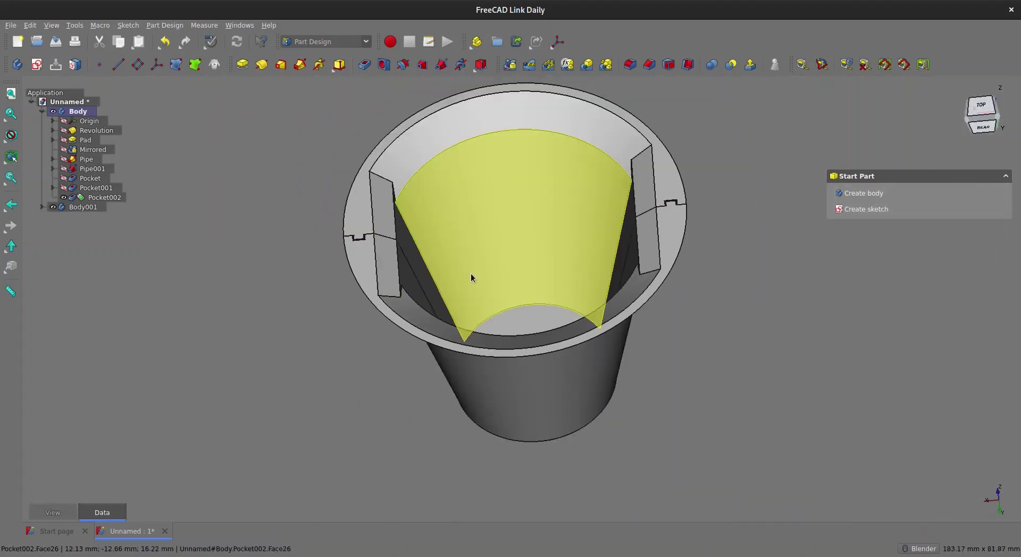
pyautogui.moveTo(471, 274); pyautogui.dragTo(585, 176, button='middle')
pyautogui.scroll(5, 549, 352)
pyautogui.scroll(-10, 550, 344)
pyautogui.moveTo(639, 334); pyautogui.dragTo(735, 314, button='middle')
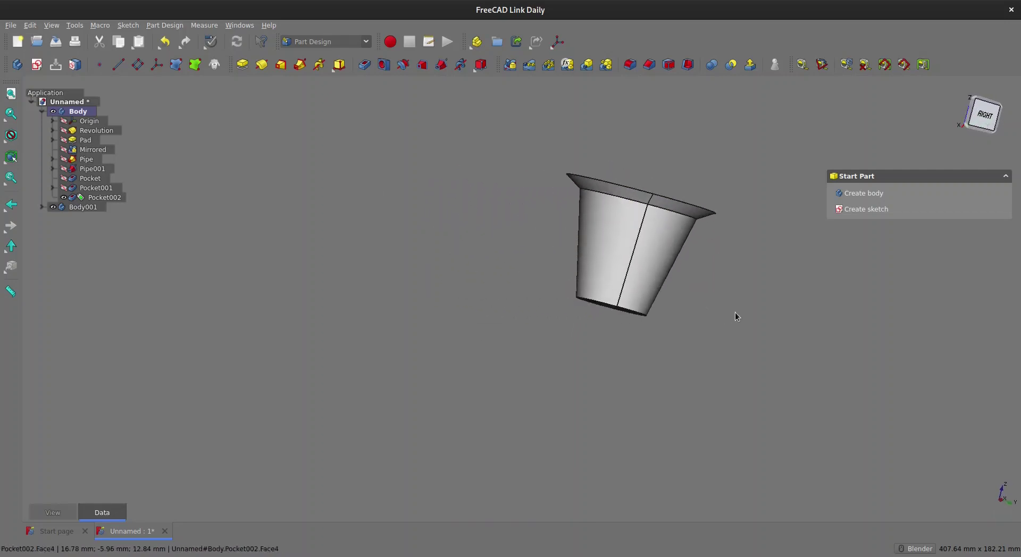
pyautogui.moveTo(614, 217); pyautogui.dragTo(606, 242, button='middle')
pyautogui.scroll(3, 585, 255)
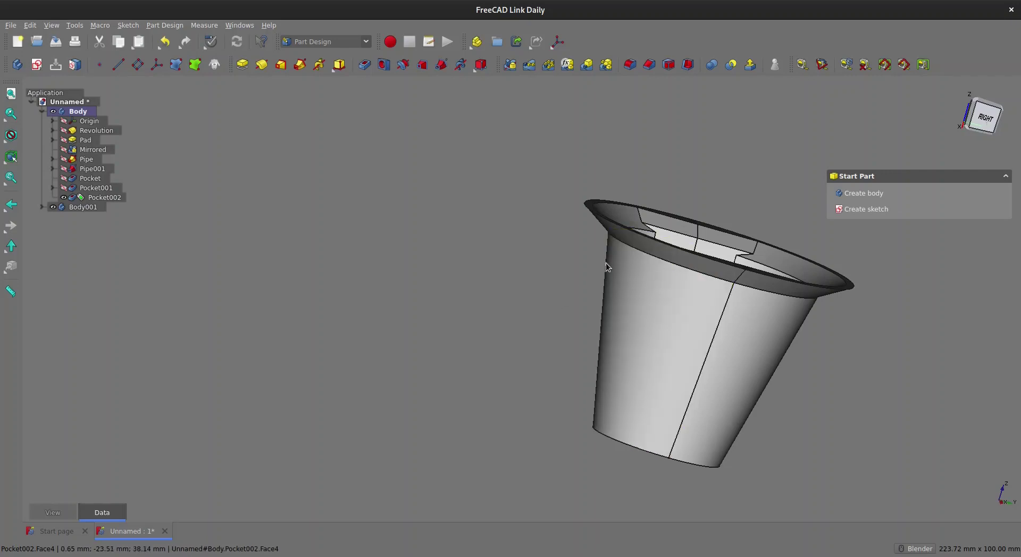
pyautogui.scroll(-2, 579, 288)
pyautogui.keyDown('shift'); pyautogui.moveTo(679, 302); pyautogui.dragTo(497, 290, button='middle'); pyautogui.keyUp('shift')
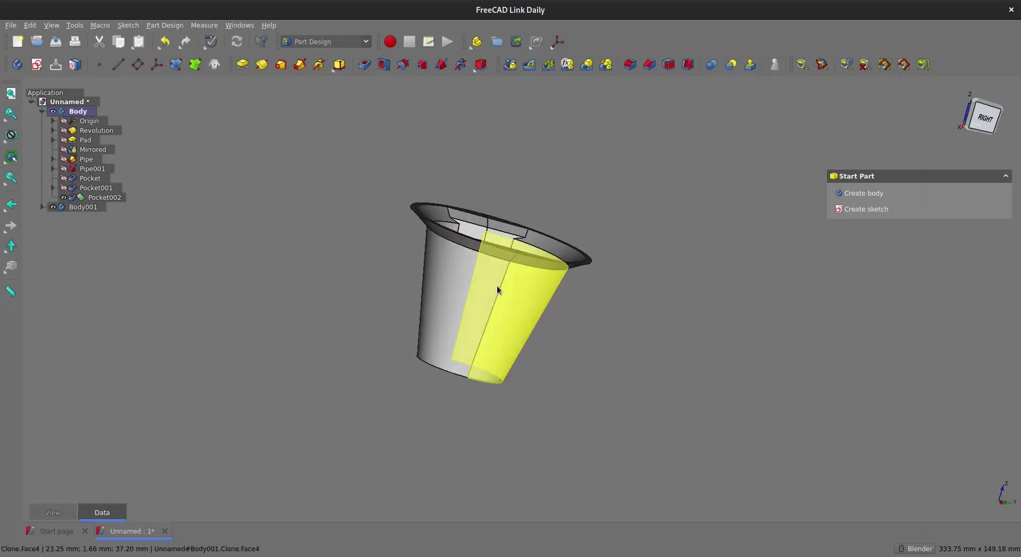
pyautogui.scroll(2, 444, 280)
pyautogui.scroll(-4, 409, 287)
# - Hide Body001 so only the original half-pot shows, then clear the selection
pyautogui.moveTo(160, 208)
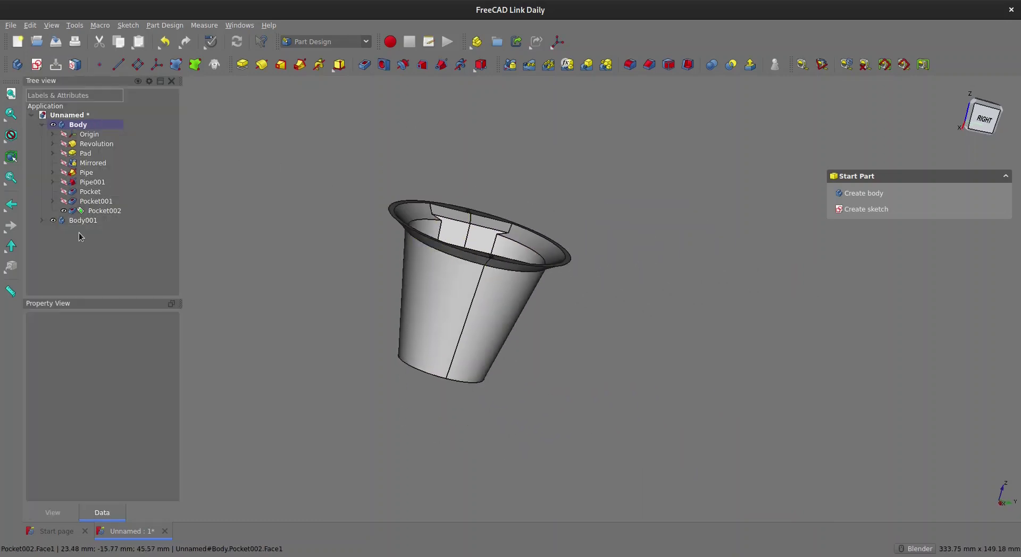
pyautogui.click(81, 221)
pyautogui.press('space')
pyautogui.moveTo(454, 264); pyautogui.dragTo(553, 234, button='middle')
pyautogui.click(470, 281)
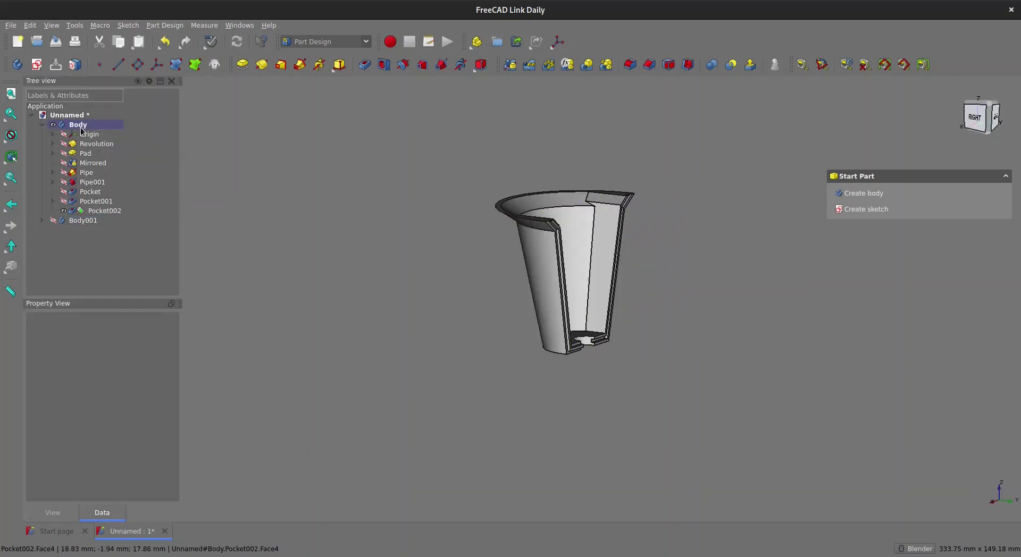
pyautogui.click(74, 124)
pyautogui.click(418, 203)
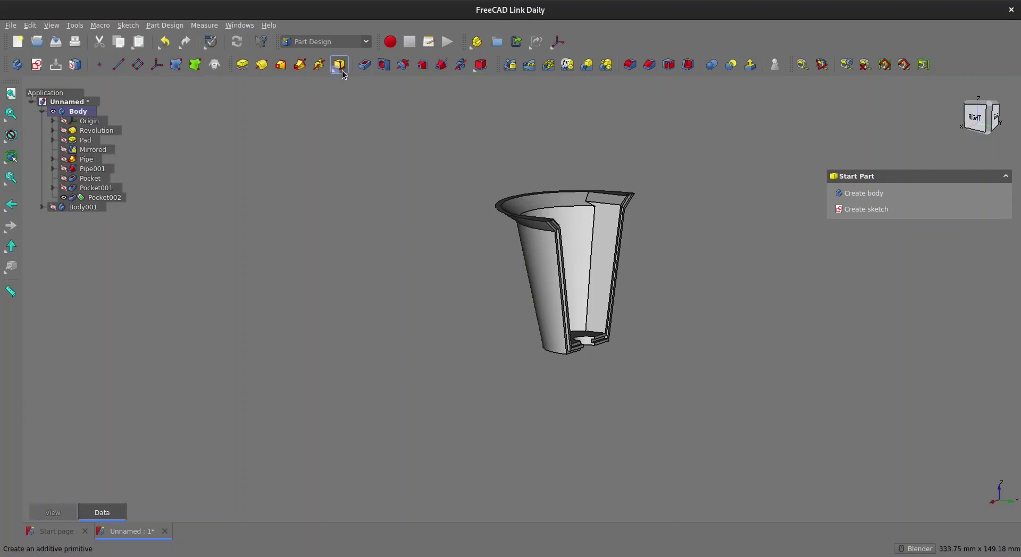
# - Discard an accidental box and add an Additive Sphere attached to the XY_Plane
pyautogui.click(343, 71)
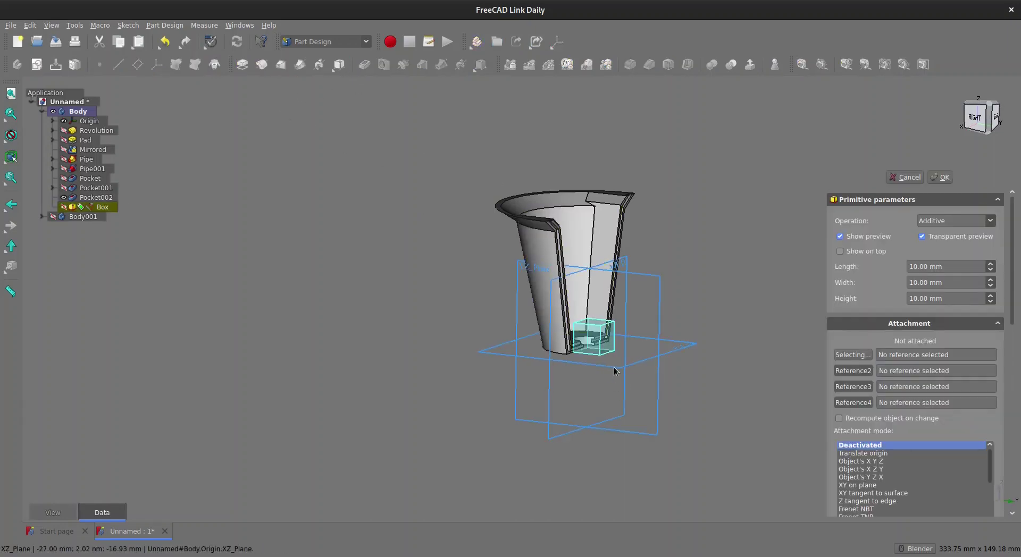
pyautogui.click(907, 179)
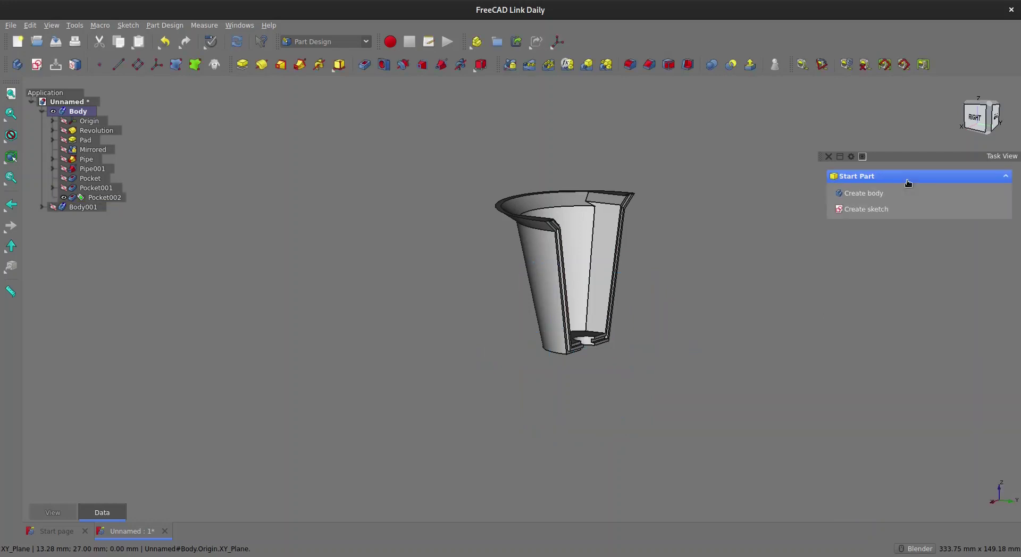
pyautogui.click(337, 73)
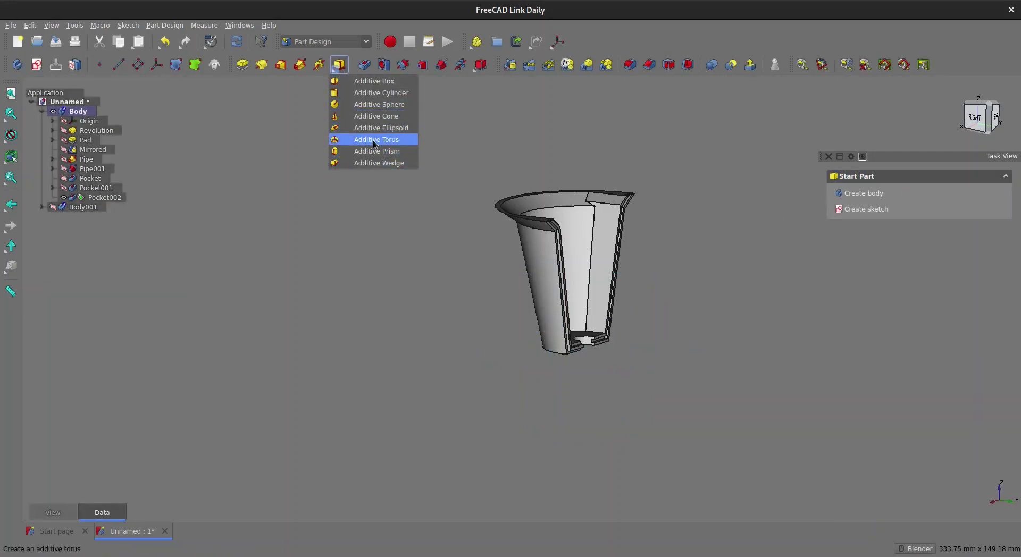
pyautogui.click(376, 104)
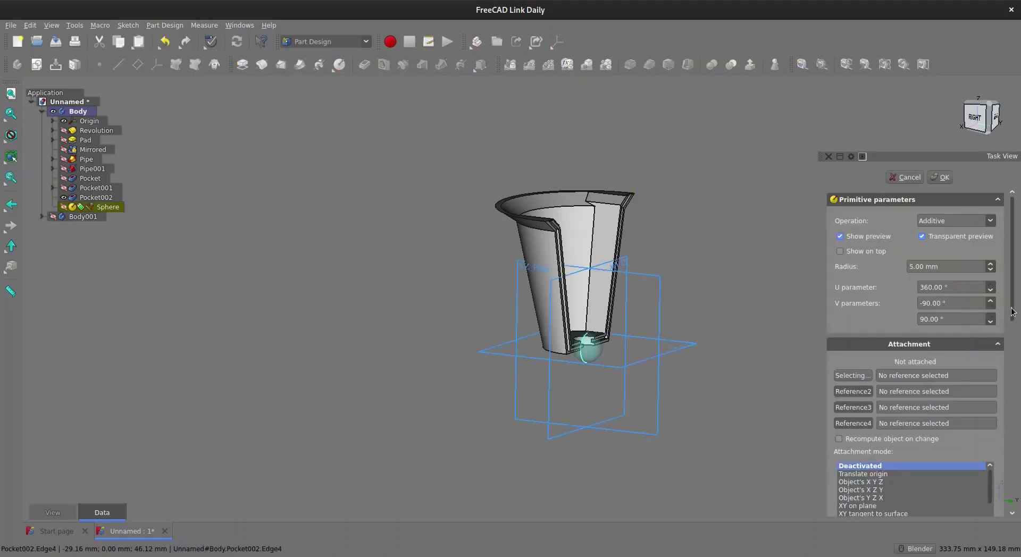
pyautogui.scroll(-3, 1013, 313)
pyautogui.scroll(3, 1013, 312)
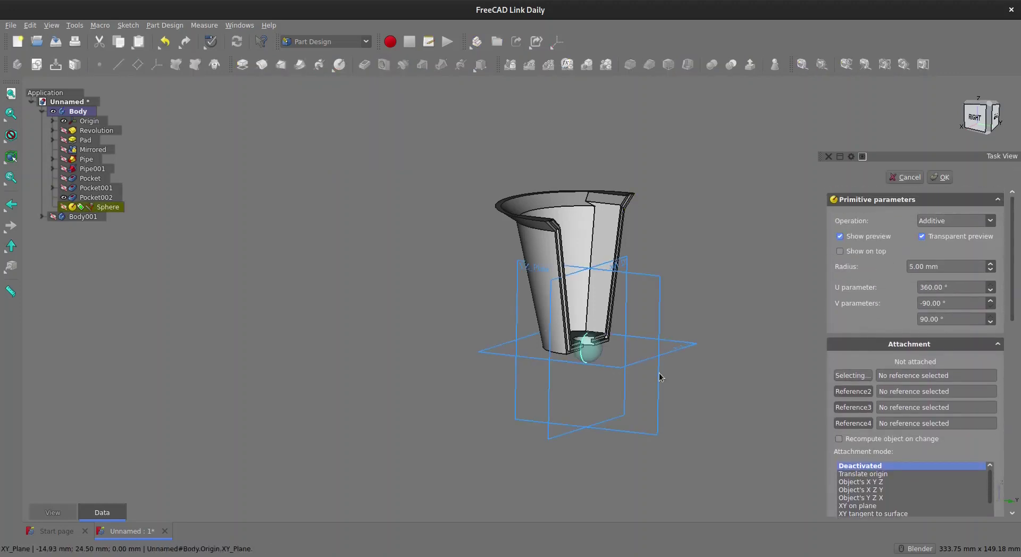
pyautogui.click(685, 349)
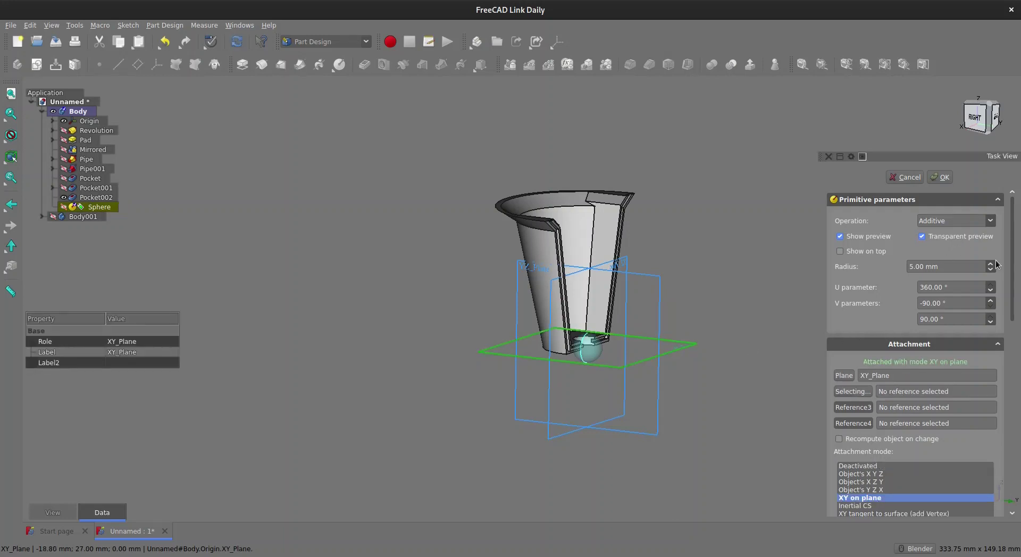
# - Offset the sphere's attachment to -19 mm in y and 33 mm in z, onto the upper wall
pyautogui.scroll(-5, 1010, 303)
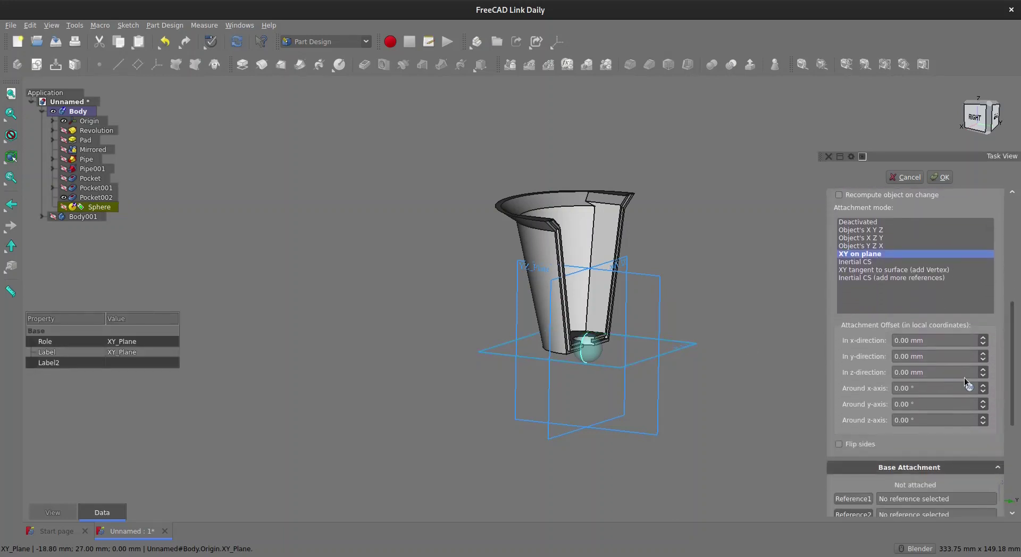
pyautogui.click(983, 354)
pyautogui.click(983, 354)
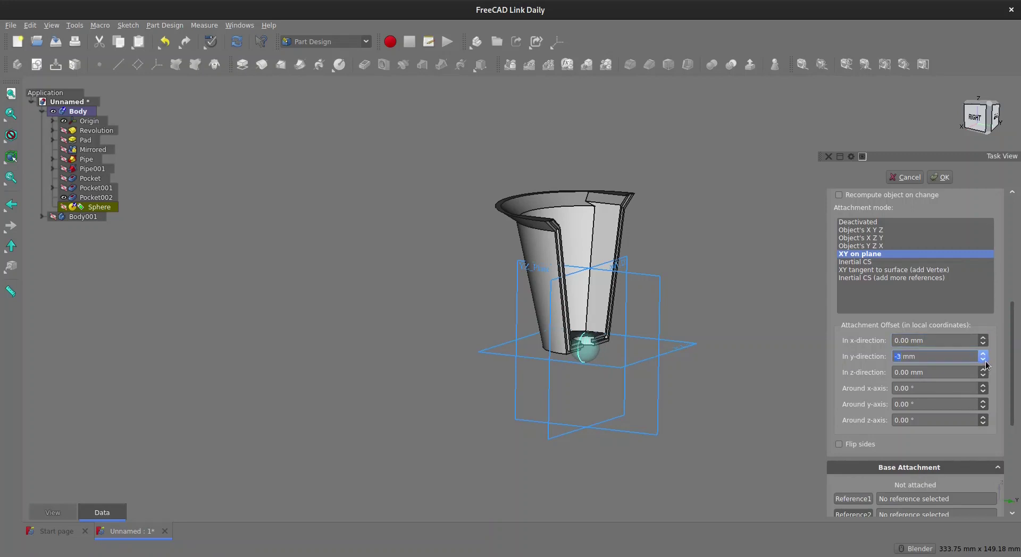
pyautogui.click(983, 360)
pyautogui.click(983, 360)
pyautogui.click(983, 360)
pyautogui.click(975, 118)
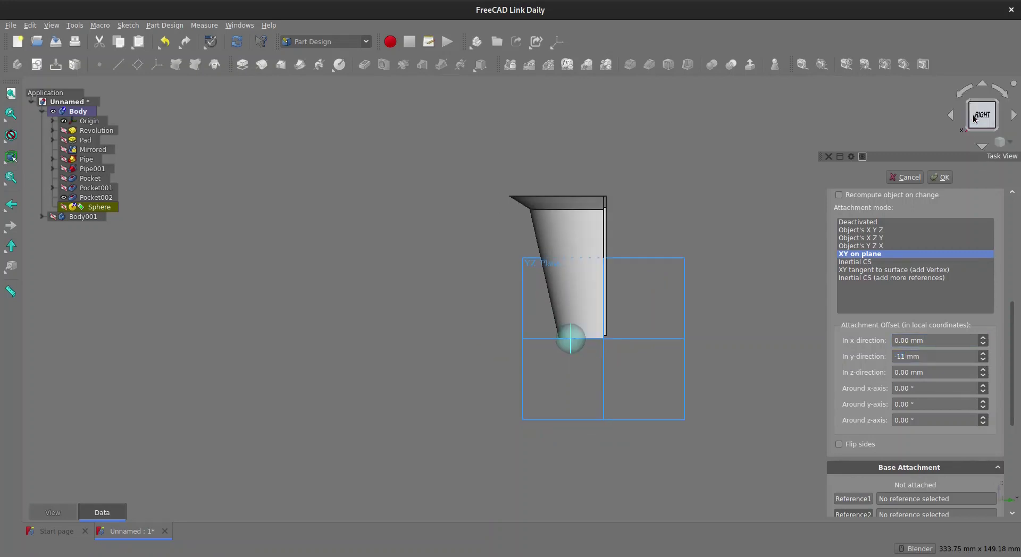
pyautogui.click(983, 360)
pyautogui.click(983, 360)
pyautogui.click(983, 359)
pyautogui.click(983, 360)
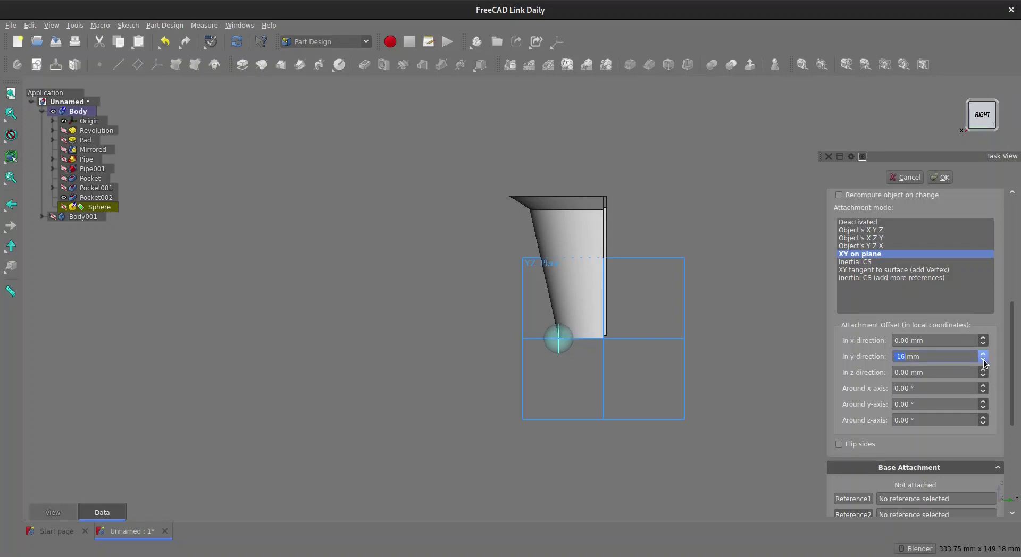
pyautogui.click(983, 369)
pyautogui.click(983, 369)
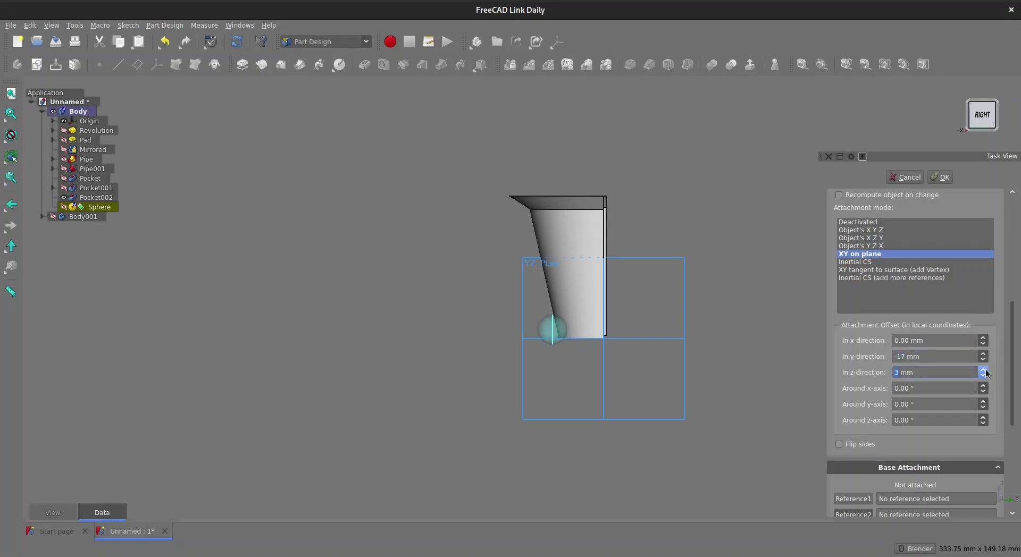
pyautogui.click(984, 370)
pyautogui.click(984, 370)
pyautogui.click(984, 370)
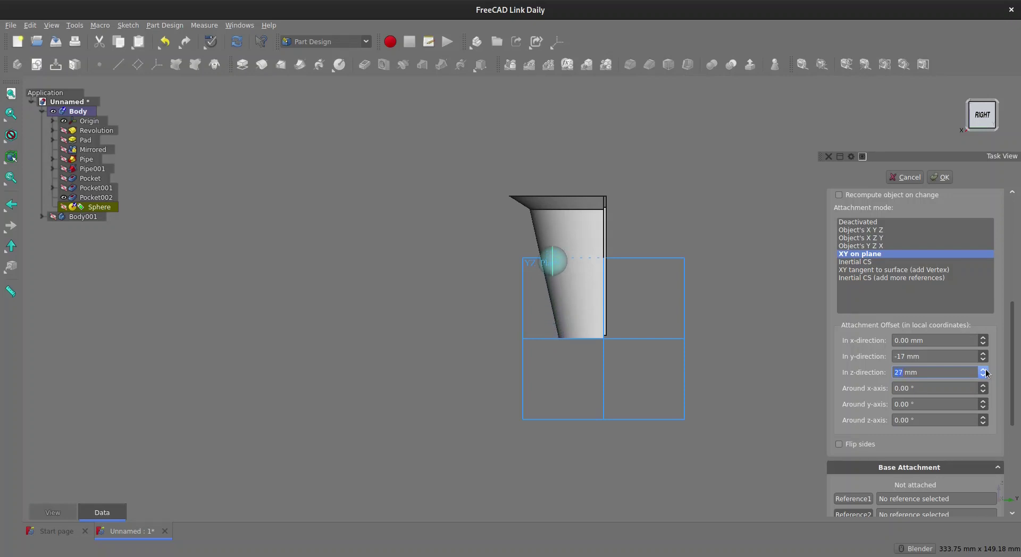
pyautogui.click(983, 369)
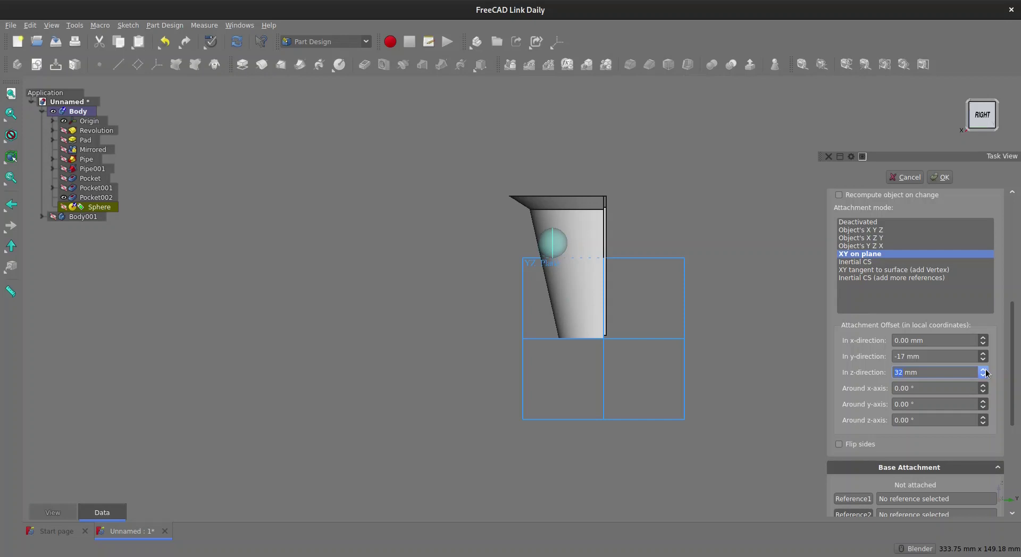
pyautogui.click(983, 354)
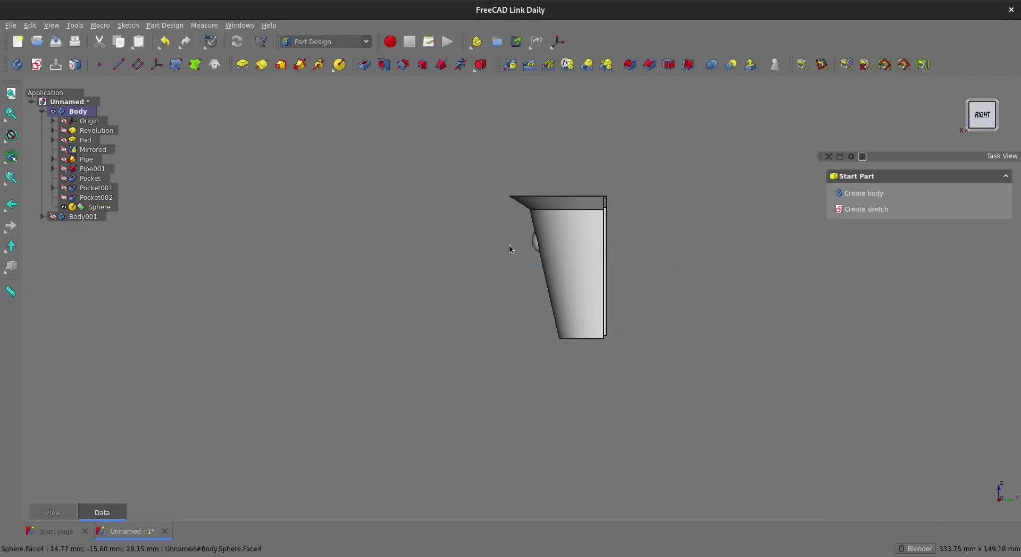
pyautogui.scroll(4, 511, 244)
pyautogui.moveTo(551, 246); pyautogui.dragTo(429, 256, button='middle')
pyautogui.moveTo(652, 357); pyautogui.dragTo(429, 341, button='middle')
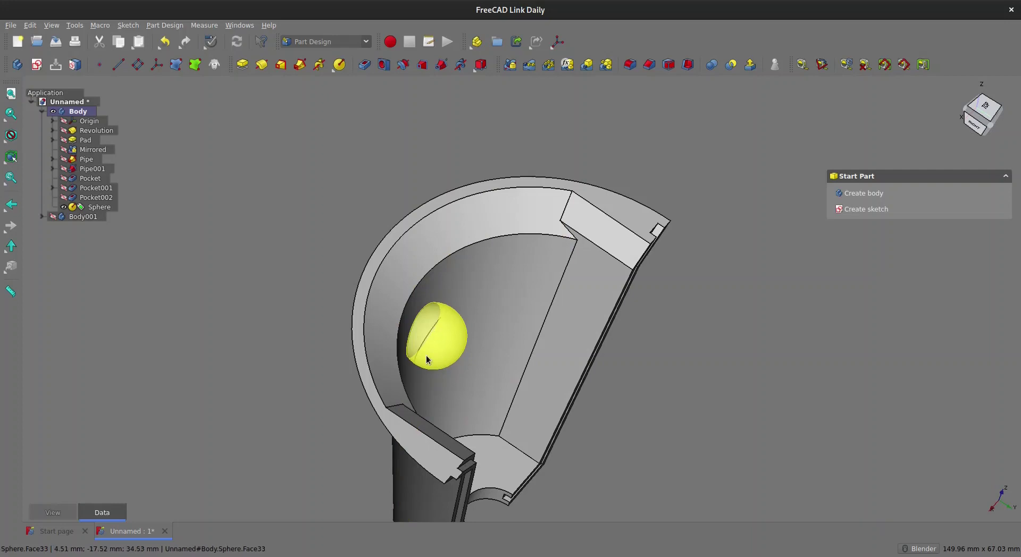
pyautogui.moveTo(694, 416); pyautogui.dragTo(688, 391, button='middle')
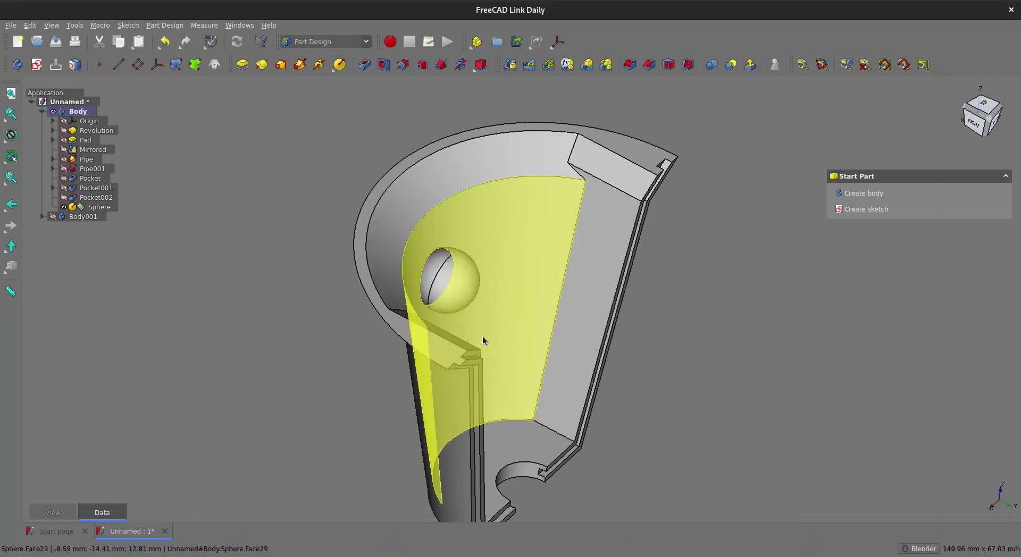
pyautogui.keyDown('shift'); pyautogui.moveTo(541, 379); pyautogui.dragTo(592, 320, button='middle'); pyautogui.keyUp('shift')
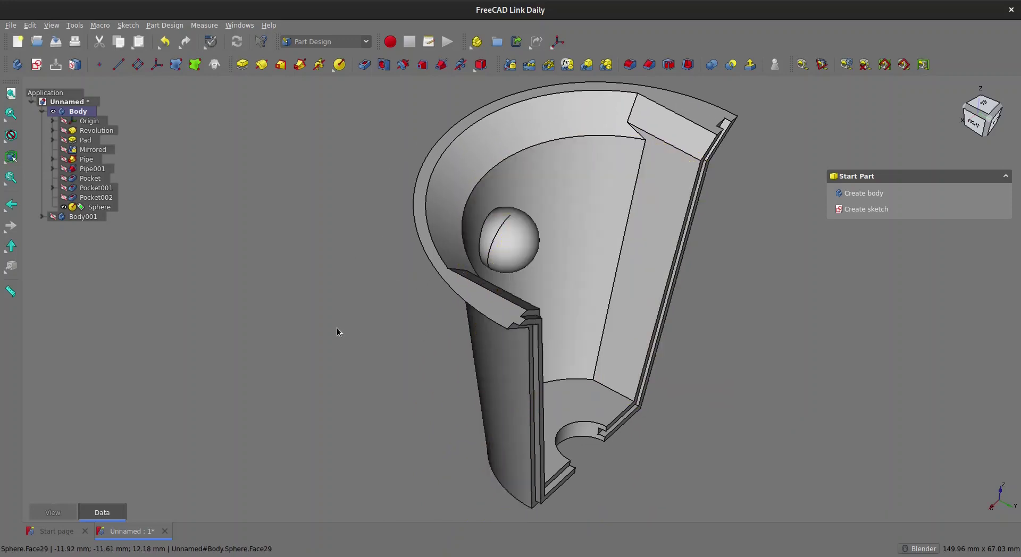
pyautogui.click(99, 220)
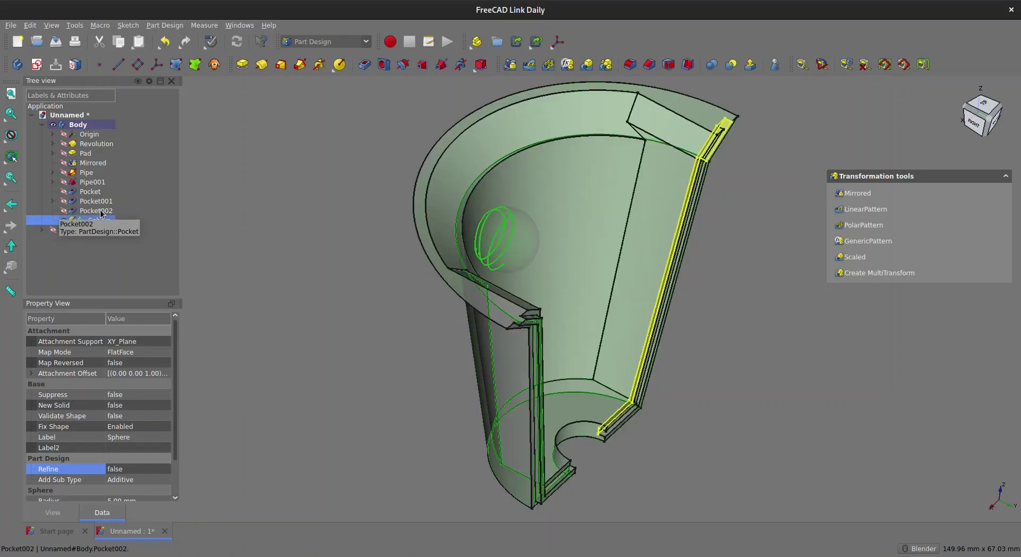
pyautogui.click(276, 256)
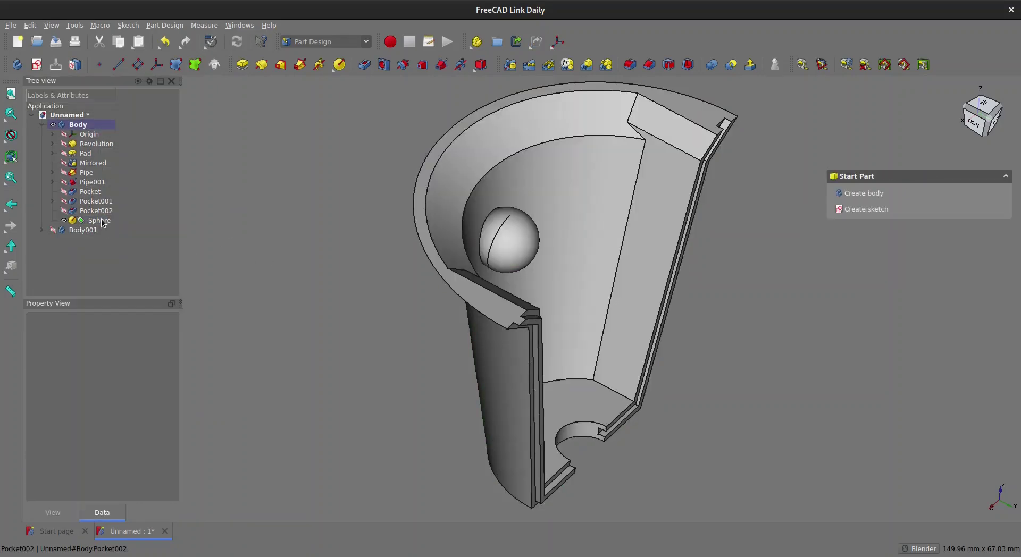
pyautogui.click(101, 221)
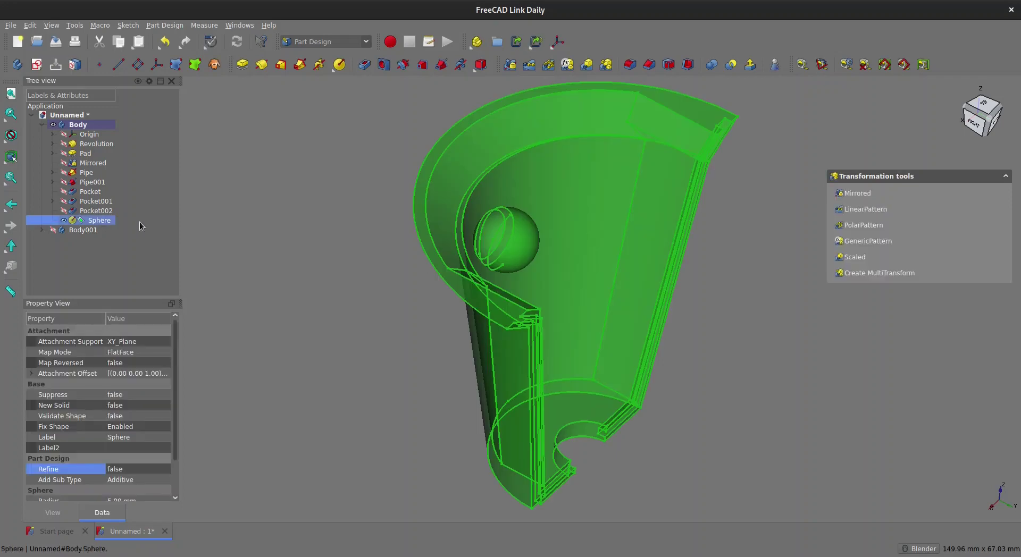
# - Change the Sphere's operation to New shape and make Pocket002 visible again
pyautogui.doubleClick(101, 221)
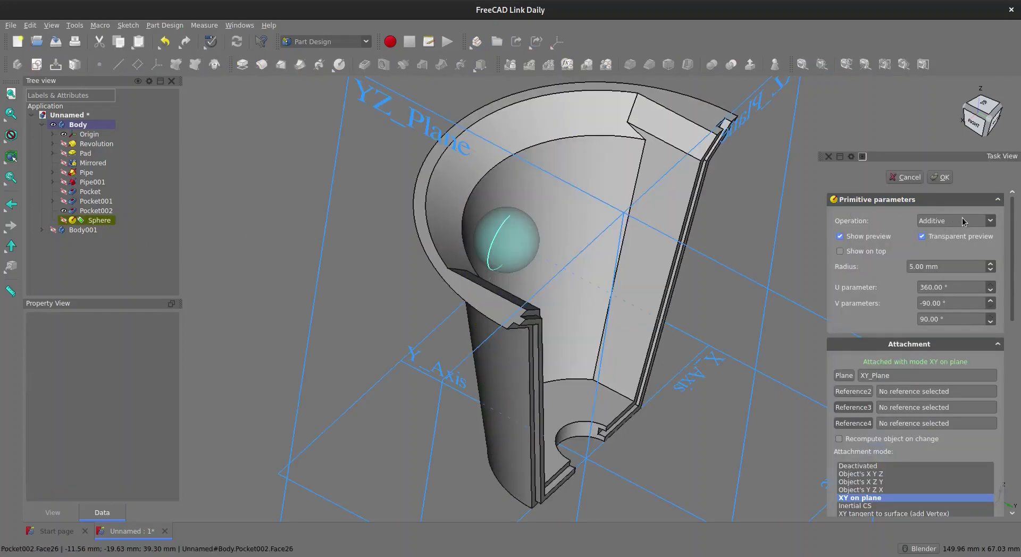
pyautogui.click(963, 221)
pyautogui.click(952, 209)
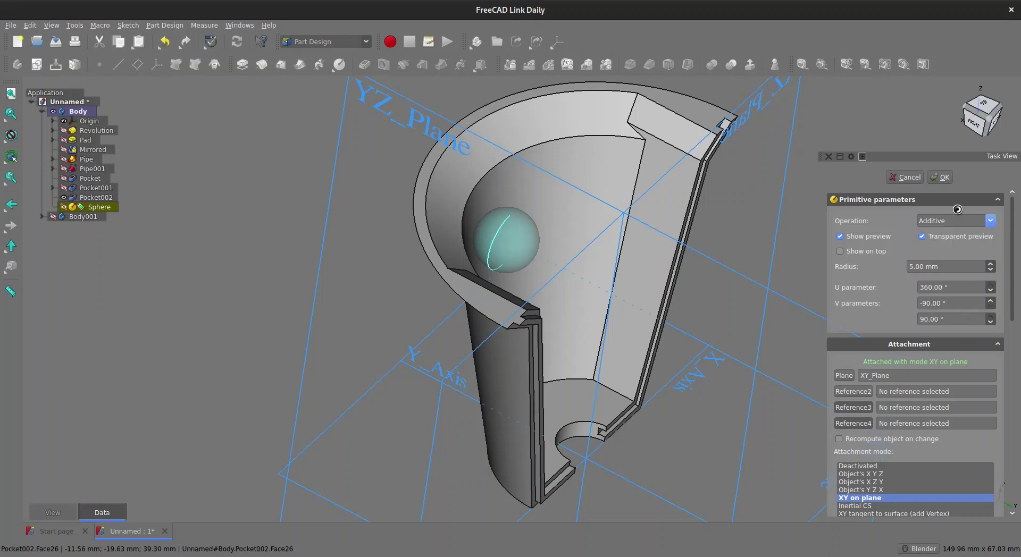
pyautogui.click(941, 179)
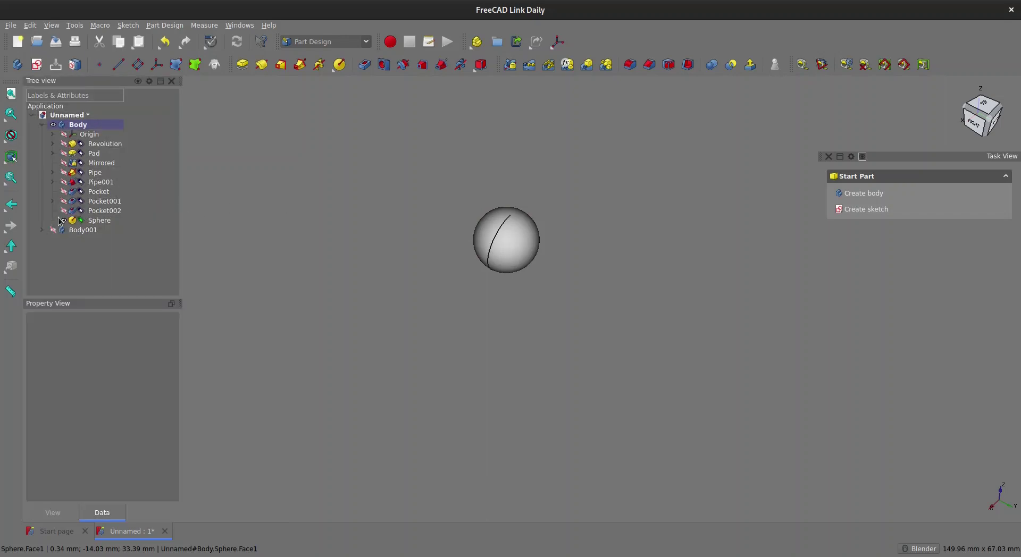
pyautogui.click(98, 224)
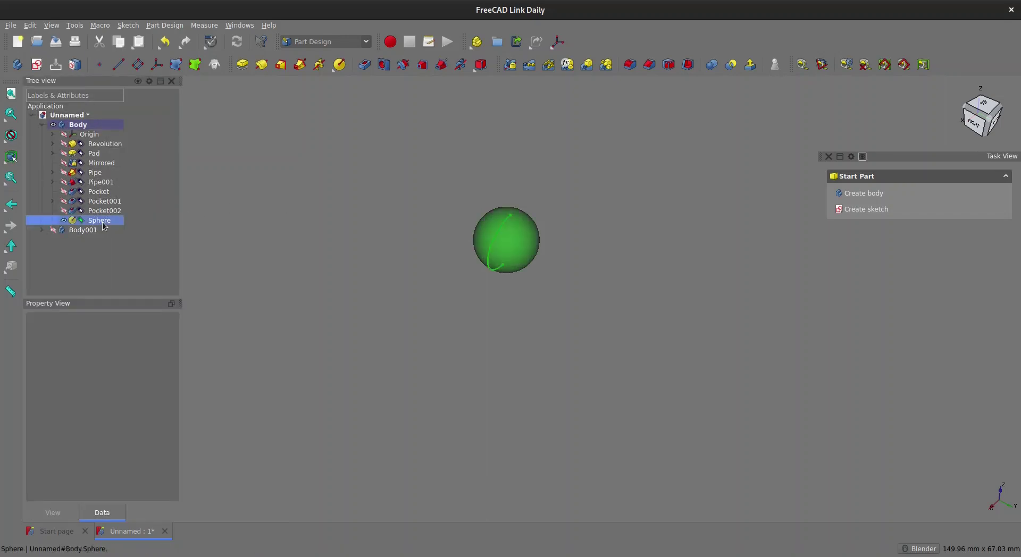
pyautogui.click(64, 212)
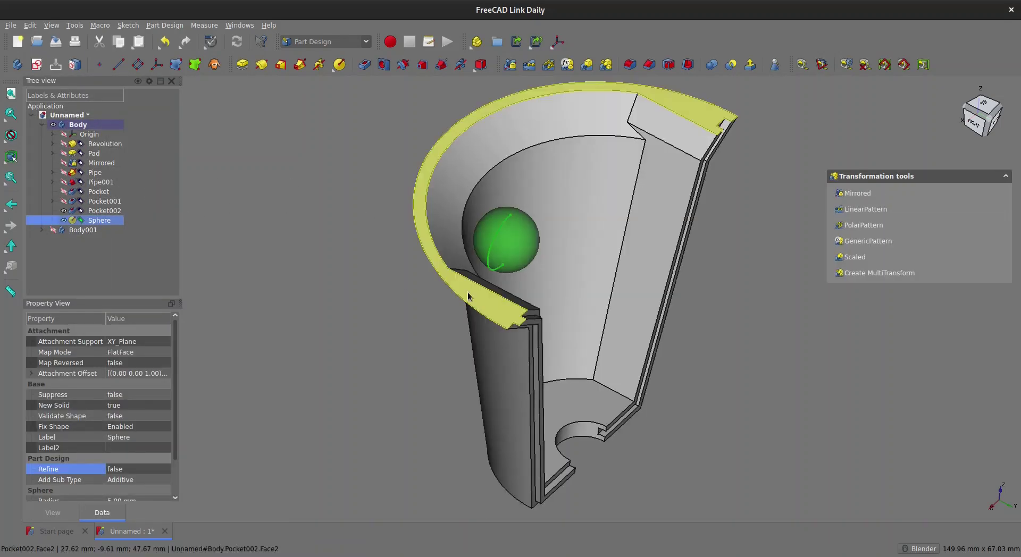
# - Split the Sphere against the Pocket002 pot solid
pyautogui.click(420, 293)
pyautogui.click(110, 224)
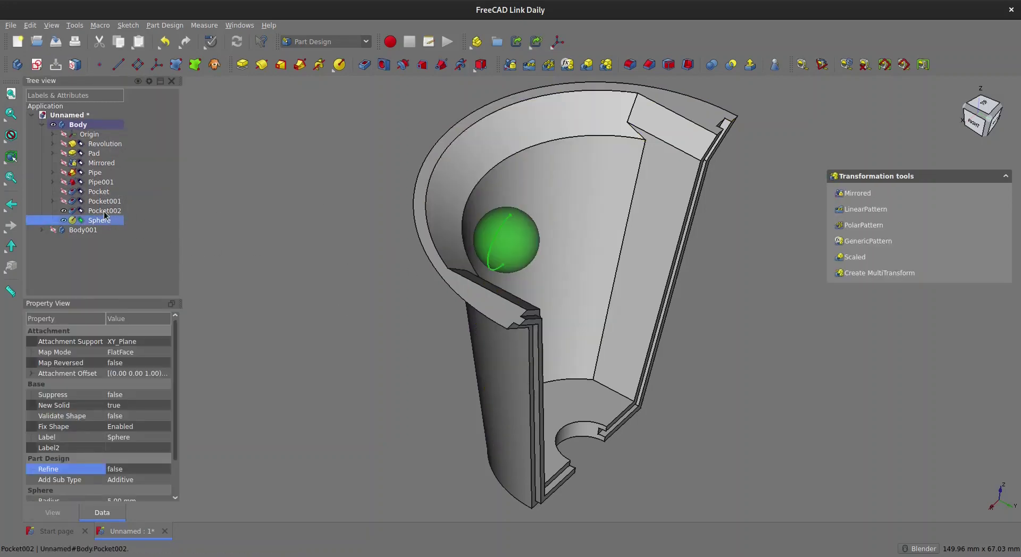
pyautogui.keyDown('ctrl'); pyautogui.click(105, 211); pyautogui.keyUp('ctrl')
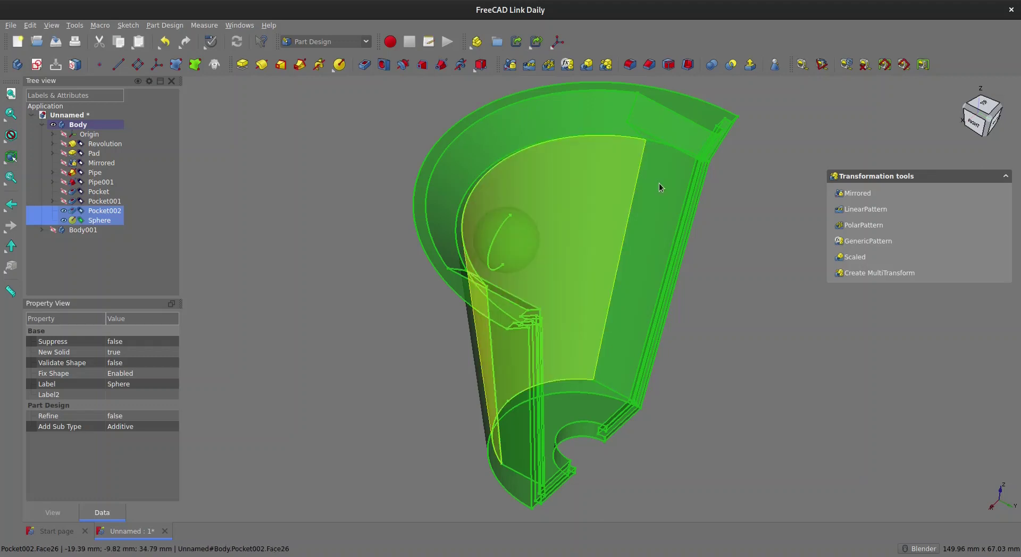
pyautogui.click(731, 65)
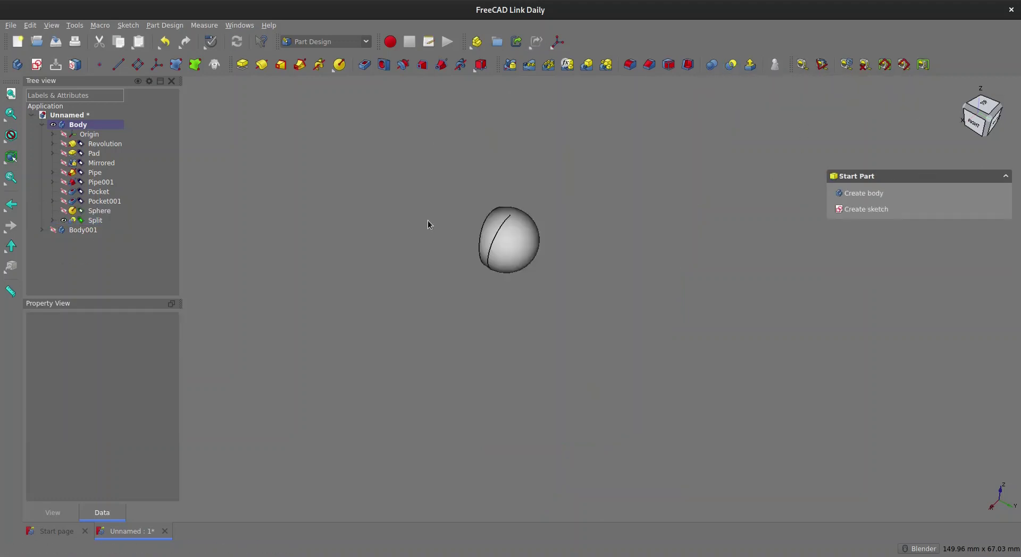
# - Leave only the Split_i2 cap visible, then select it with Pocket001
pyautogui.click(53, 221)
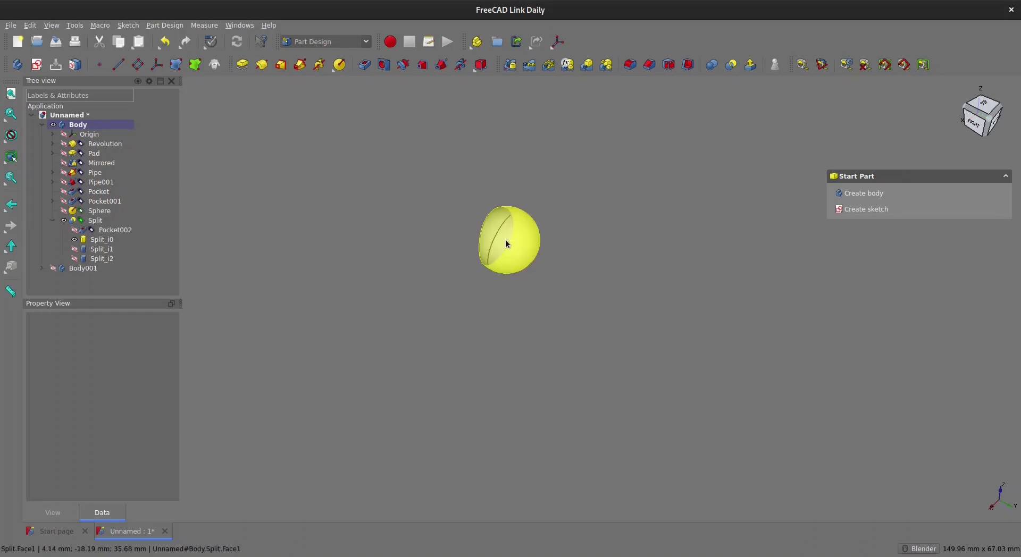
pyautogui.click(75, 249)
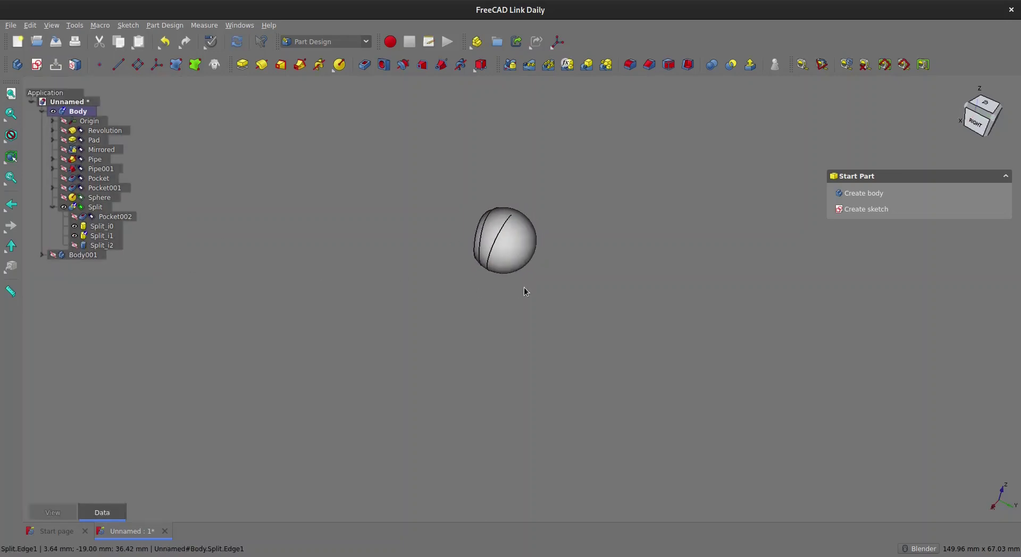
pyautogui.moveTo(529, 287); pyautogui.dragTo(519, 271, button='middle')
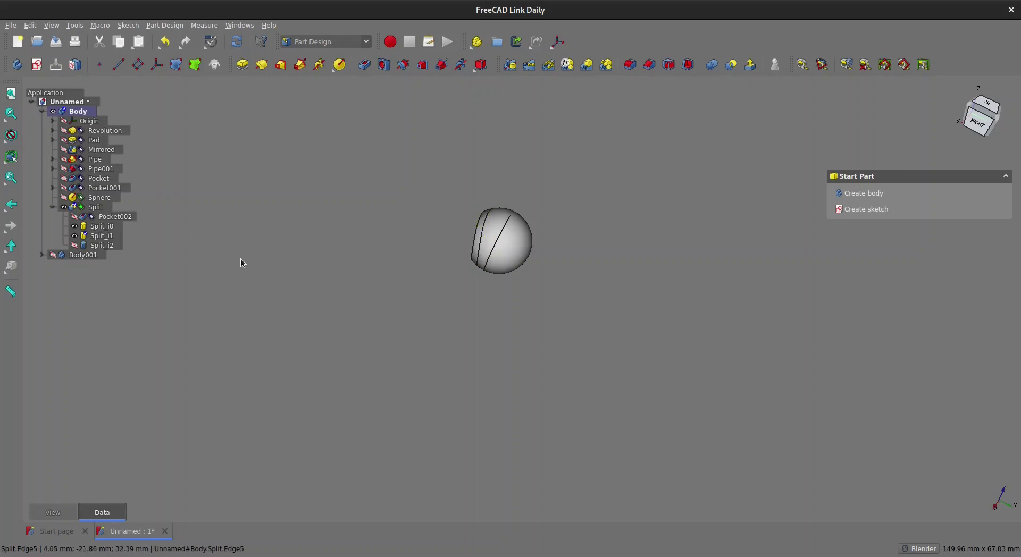
pyautogui.click(75, 259)
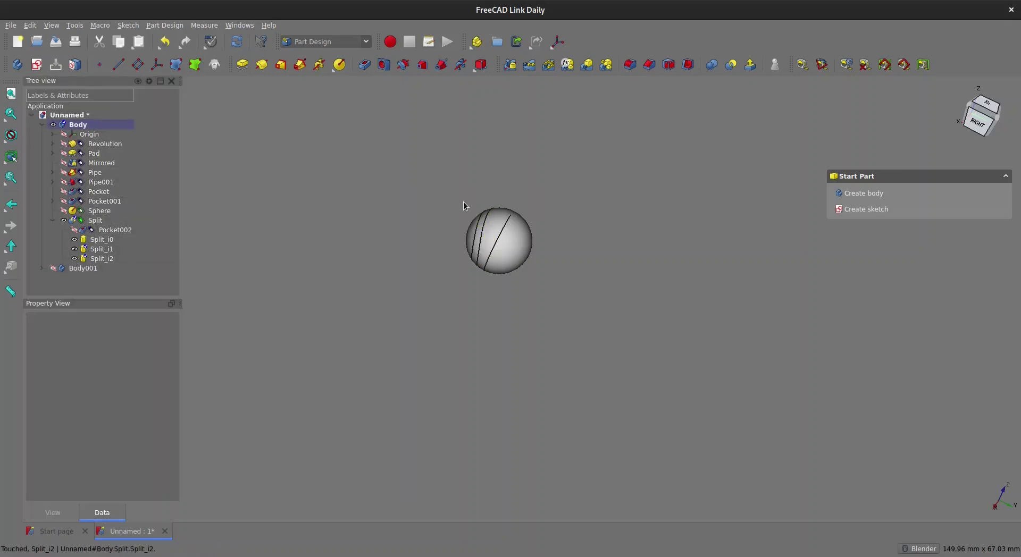
pyautogui.click(75, 249)
pyautogui.click(75, 239)
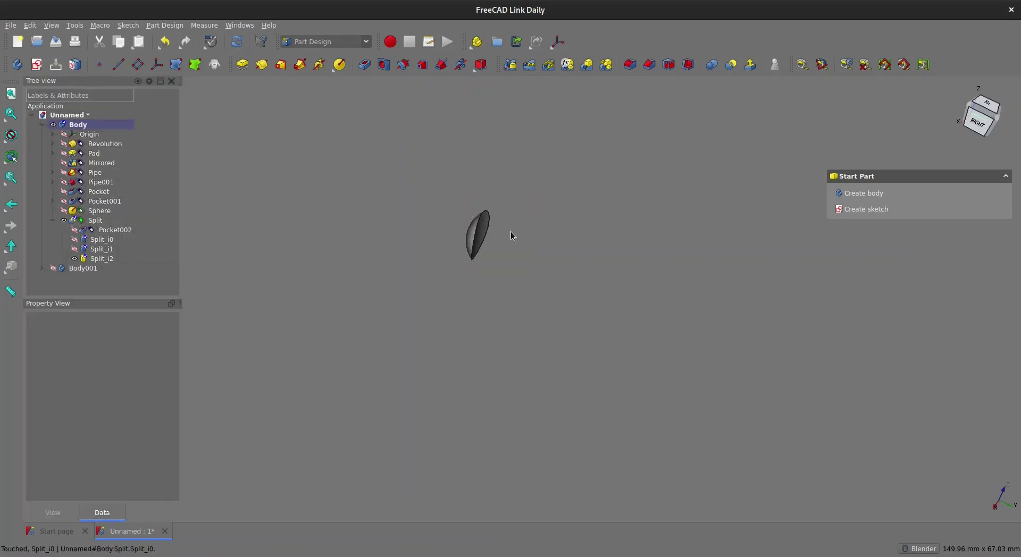
pyautogui.click(110, 259)
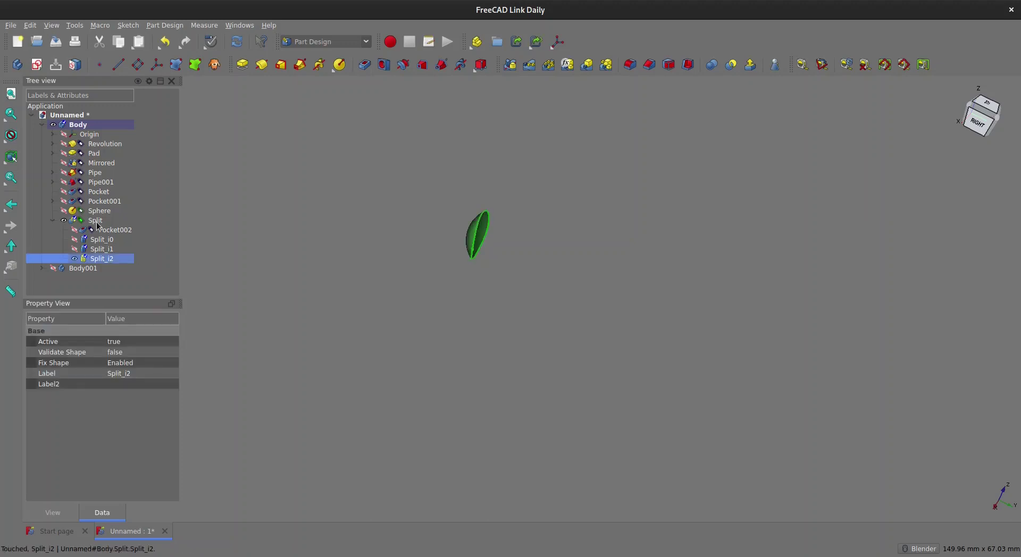
pyautogui.click(99, 203)
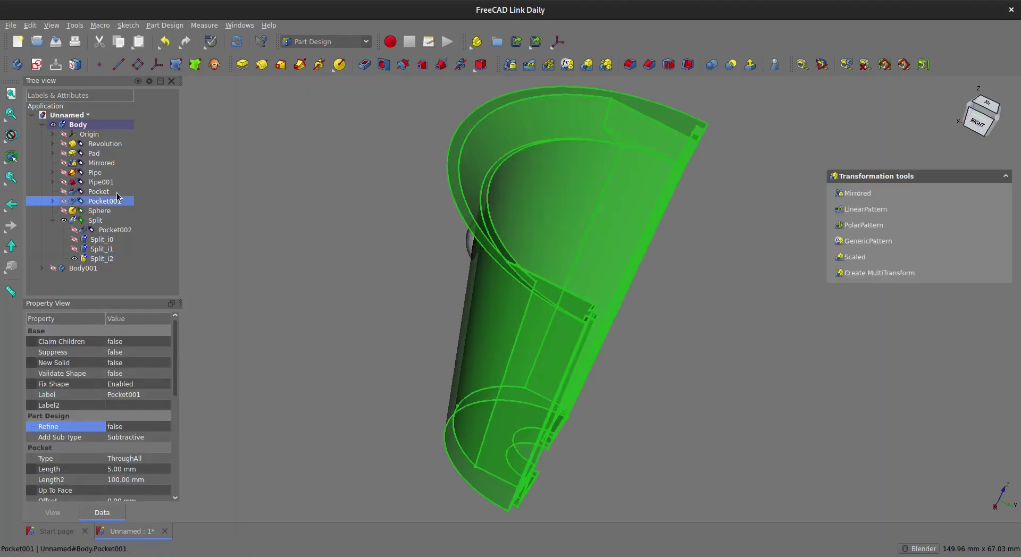
# - Boolean Fuse the Split_i2 cap with the Pocket001 half-pot
pyautogui.keyDown('ctrl'); pyautogui.click(101, 258); pyautogui.keyUp('ctrl')
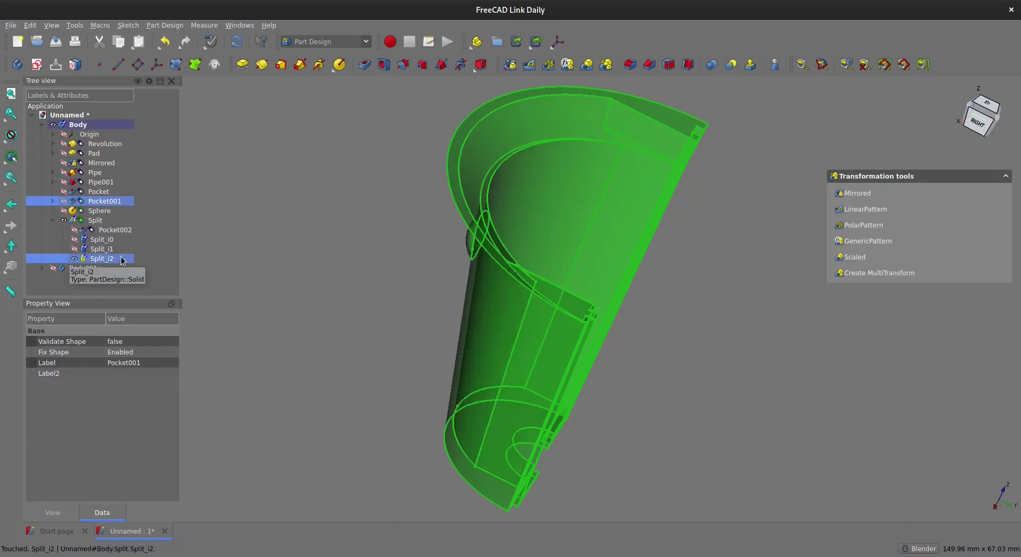
pyautogui.moveTo(448, 273); pyautogui.dragTo(497, 254, button='middle')
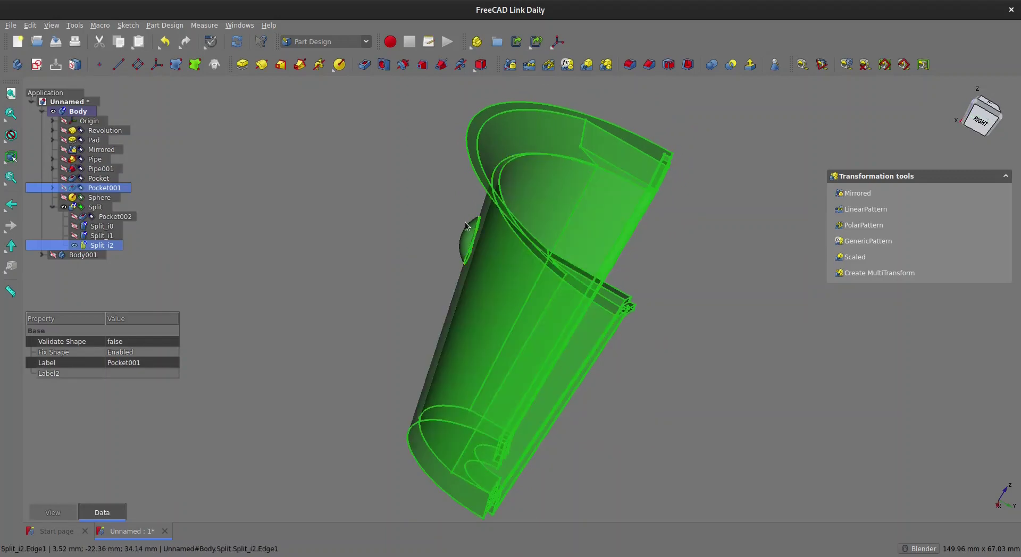
pyautogui.click(714, 70)
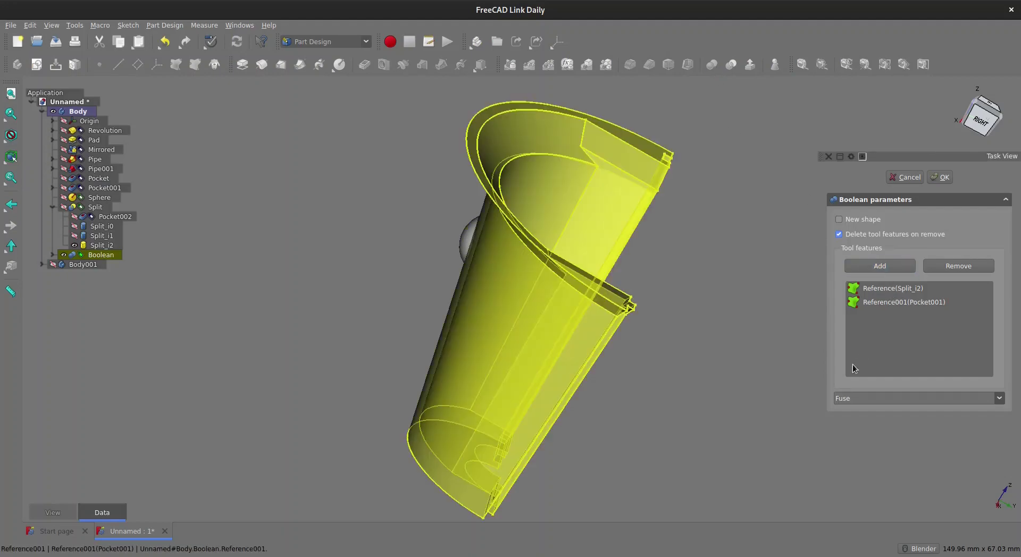
pyautogui.click(940, 177)
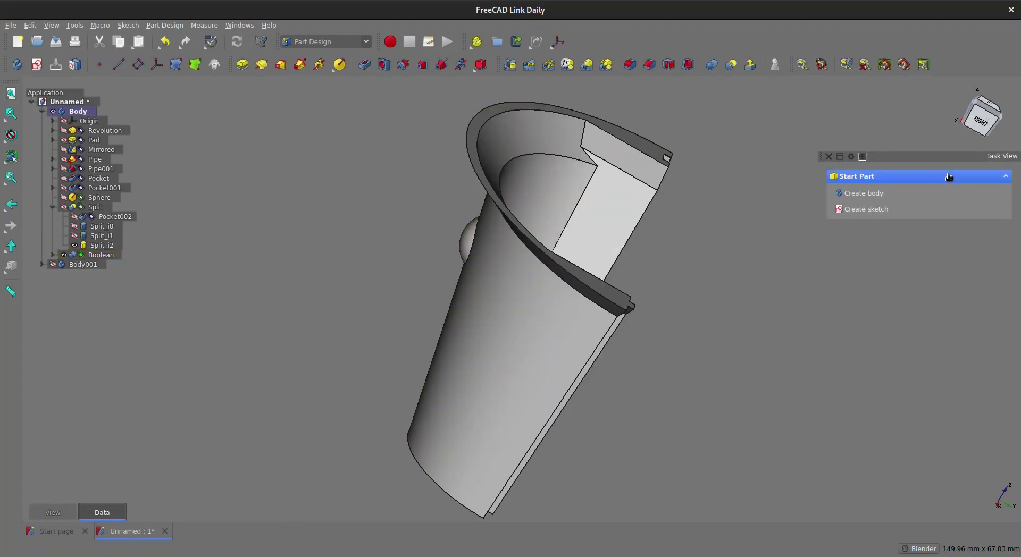
pyautogui.moveTo(715, 305); pyautogui.dragTo(511, 362, button='middle')
# - Collapse the Split's child solids and inspect the fused Boolean half-pot
pyautogui.moveTo(74, 259)
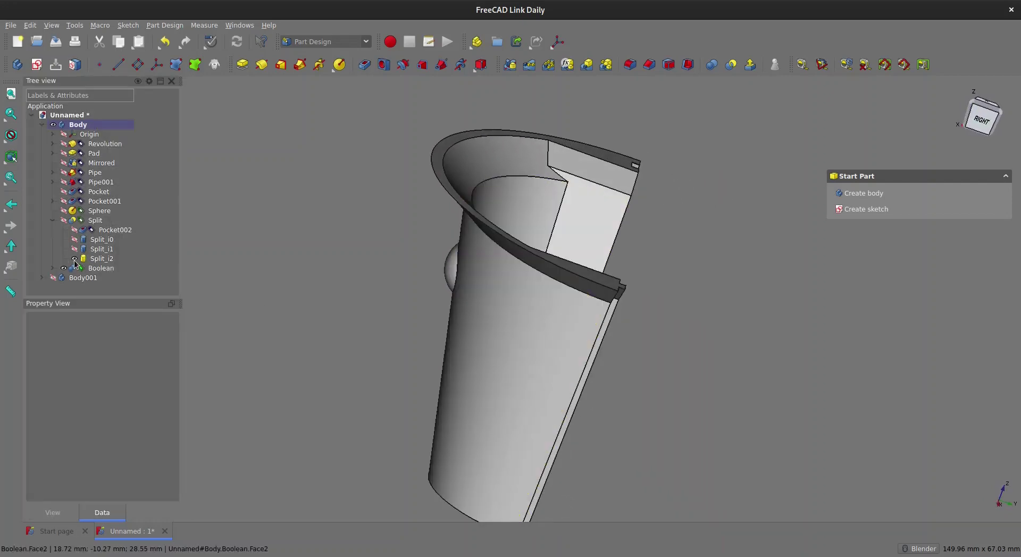
pyautogui.click(52, 222)
pyautogui.click(85, 230)
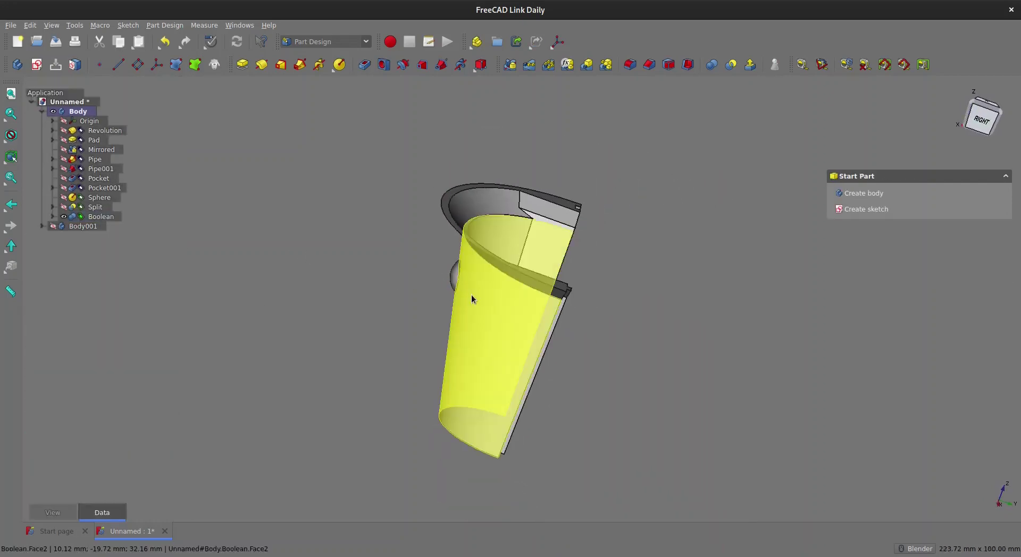
pyautogui.moveTo(480, 299); pyautogui.dragTo(759, 346, button='middle')
pyautogui.moveTo(653, 343); pyautogui.dragTo(520, 343, button='middle')
# - Make Body001 visible and view the pot from the rear to see the knob
pyautogui.moveTo(146, 249)
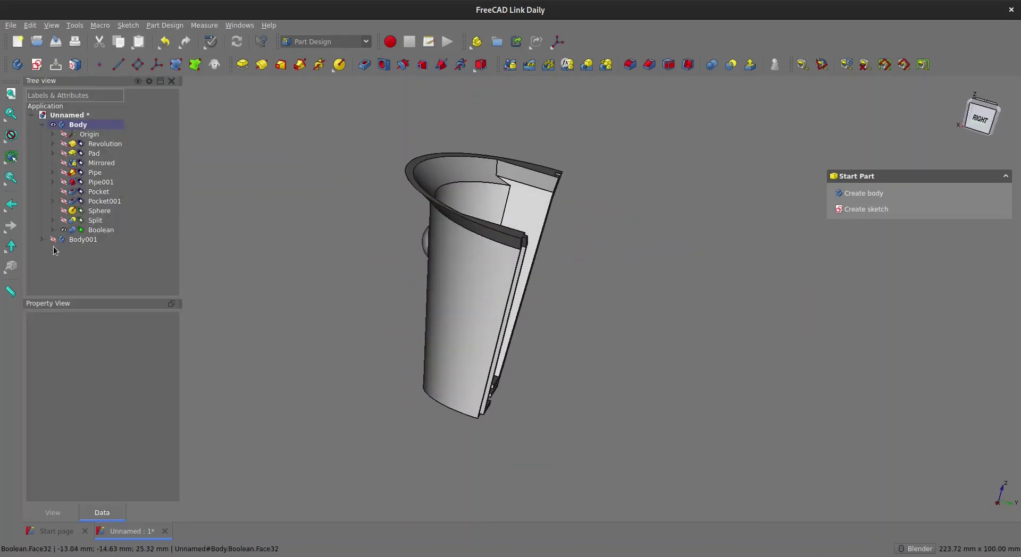
pyautogui.click(53, 239)
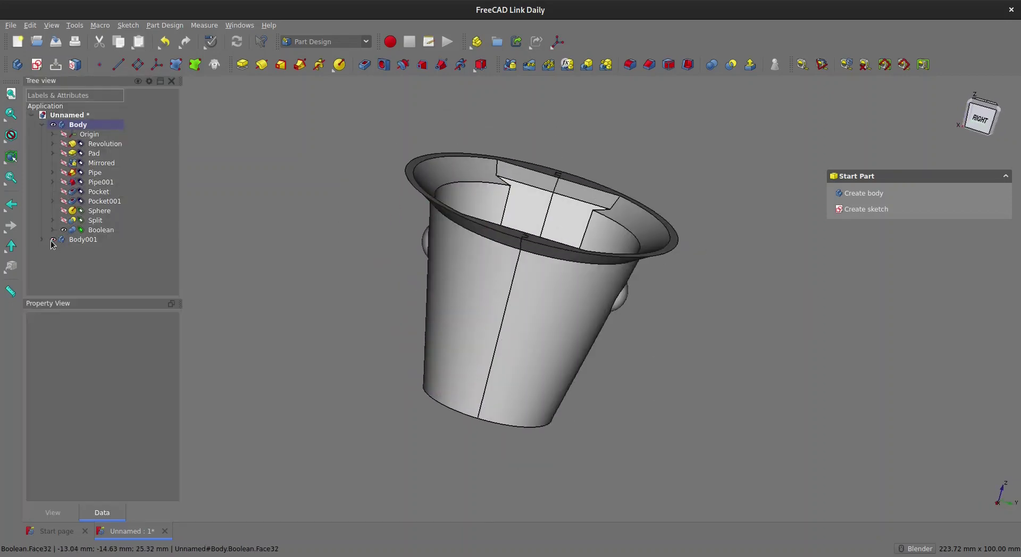
pyautogui.click(43, 126)
pyautogui.moveTo(742, 317); pyautogui.dragTo(588, 319, button='middle')
pyautogui.moveTo(729, 321); pyautogui.dragTo(436, 298, button='middle')
pyautogui.moveTo(46, 134)
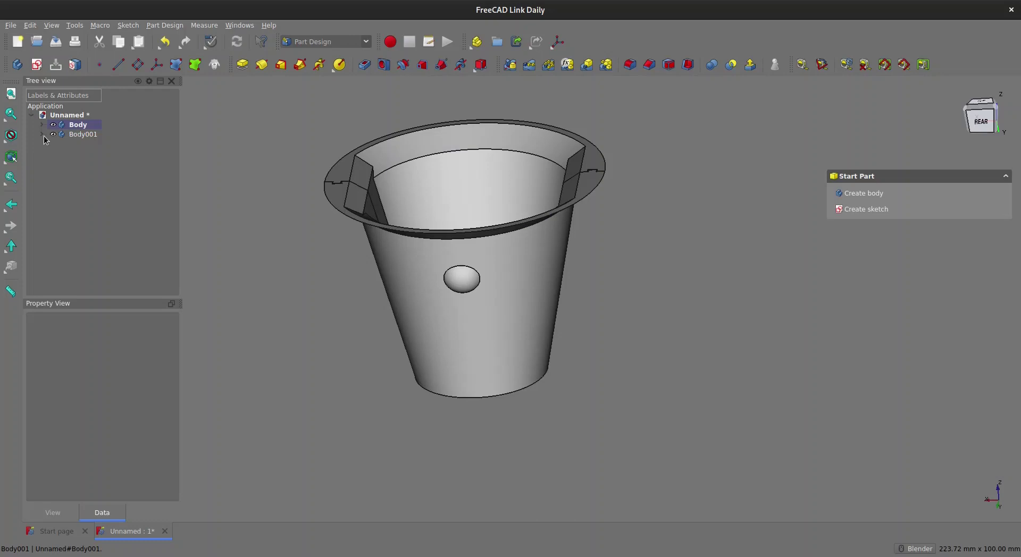
pyautogui.click(42, 125)
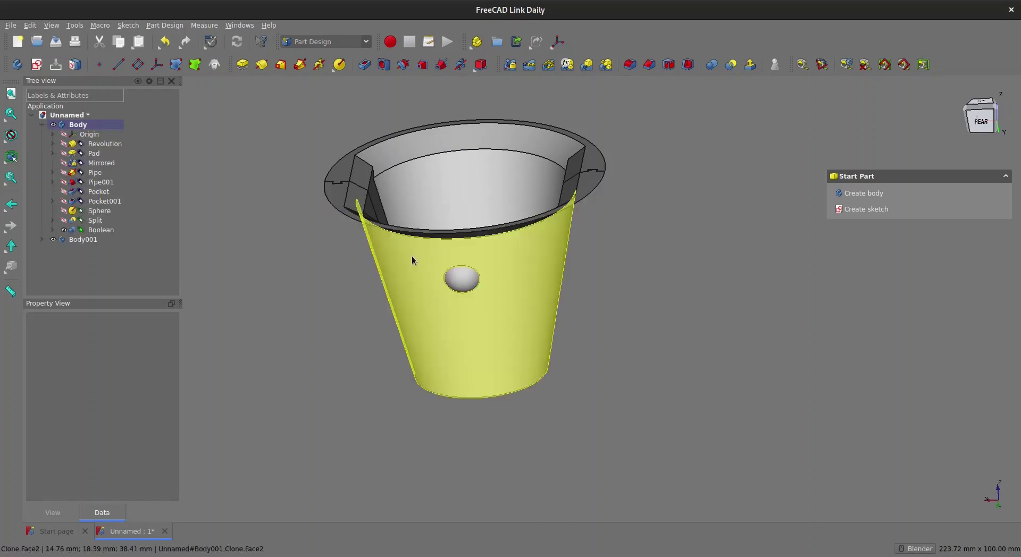
pyautogui.click(51, 145)
pyautogui.click(101, 155)
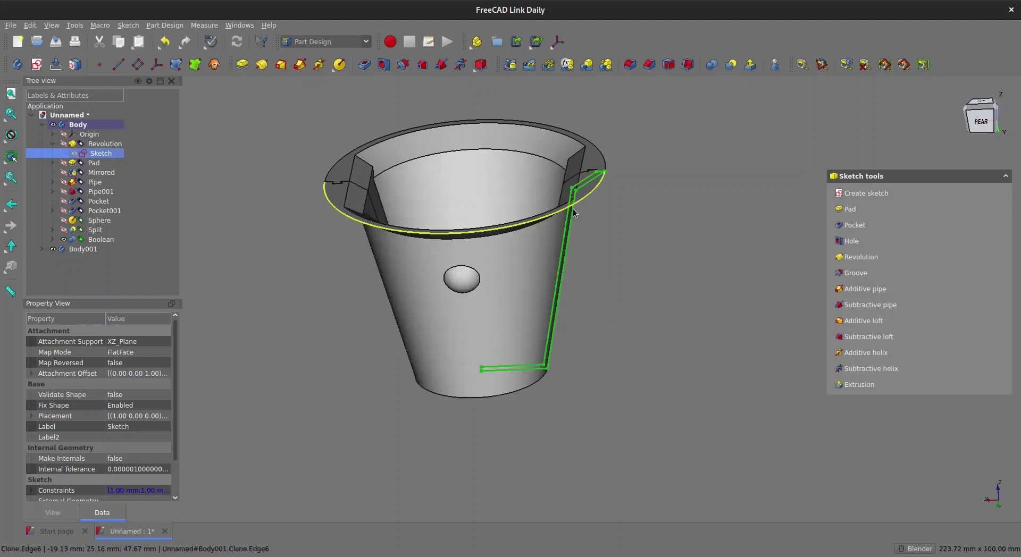
pyautogui.click(52, 144)
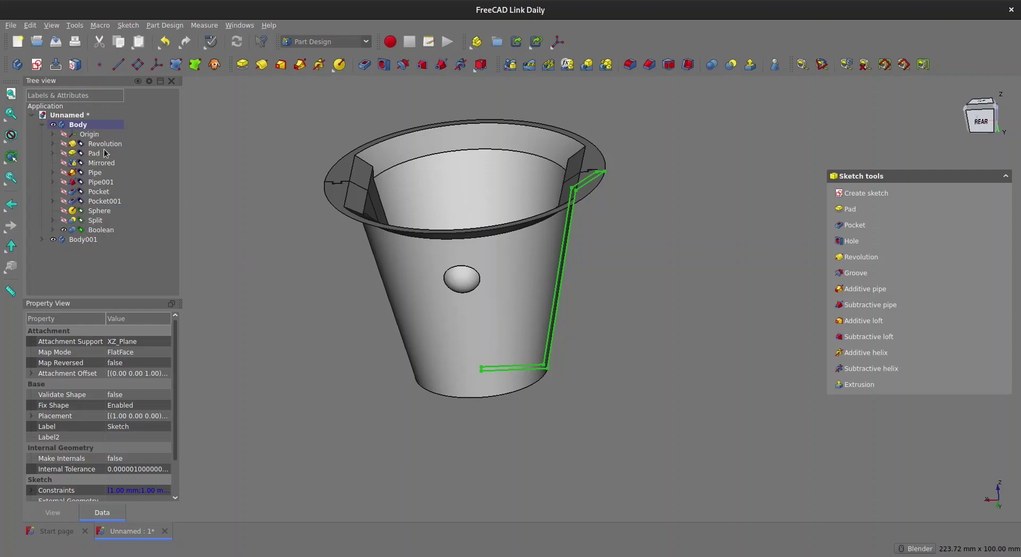
pyautogui.click(678, 365)
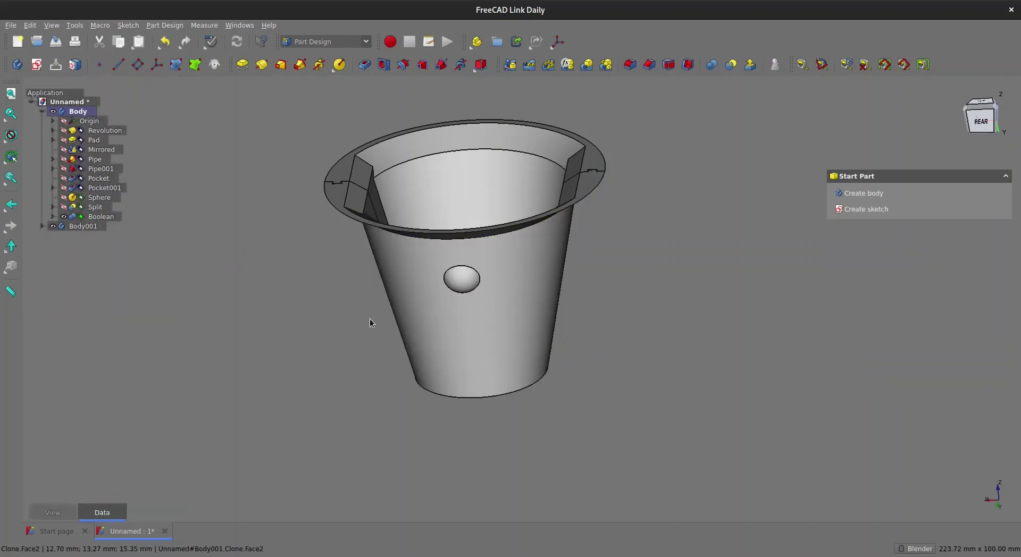
pyautogui.moveTo(364, 311); pyautogui.dragTo(621, 318, button='middle')
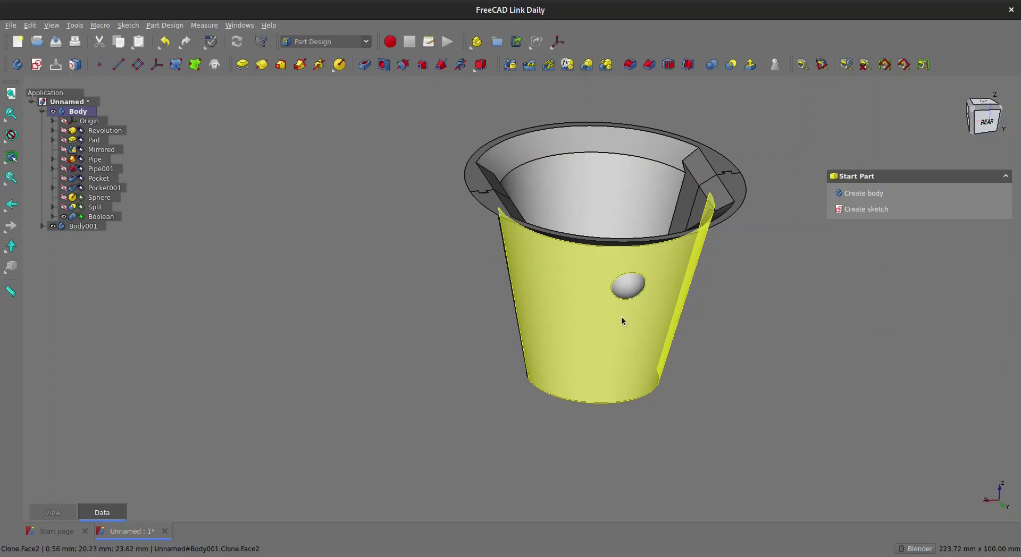